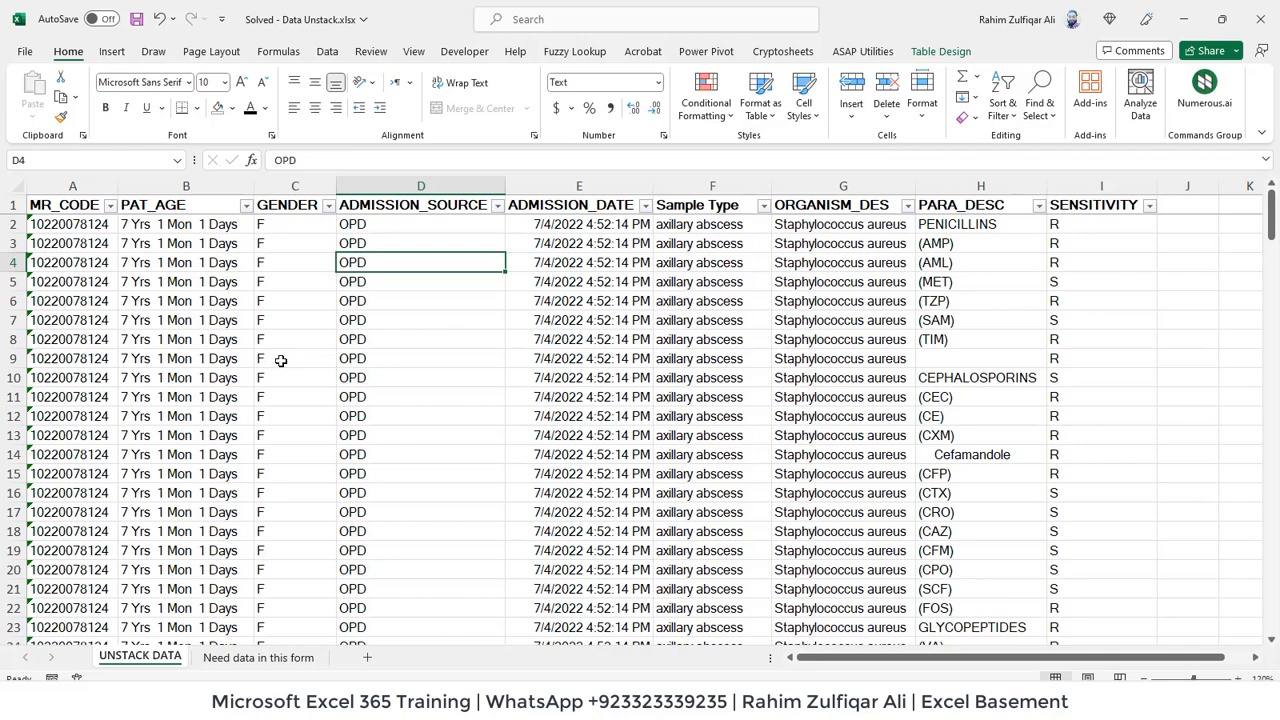
# Compare the column headers on the UNSTACK DATA sheet with the layout on the "Need data in this form" sheet
pyautogui.press('Up')
pyautogui.press('Up')
pyautogui.press('Up')
pyautogui.press('Home')
pyautogui.press('Right')
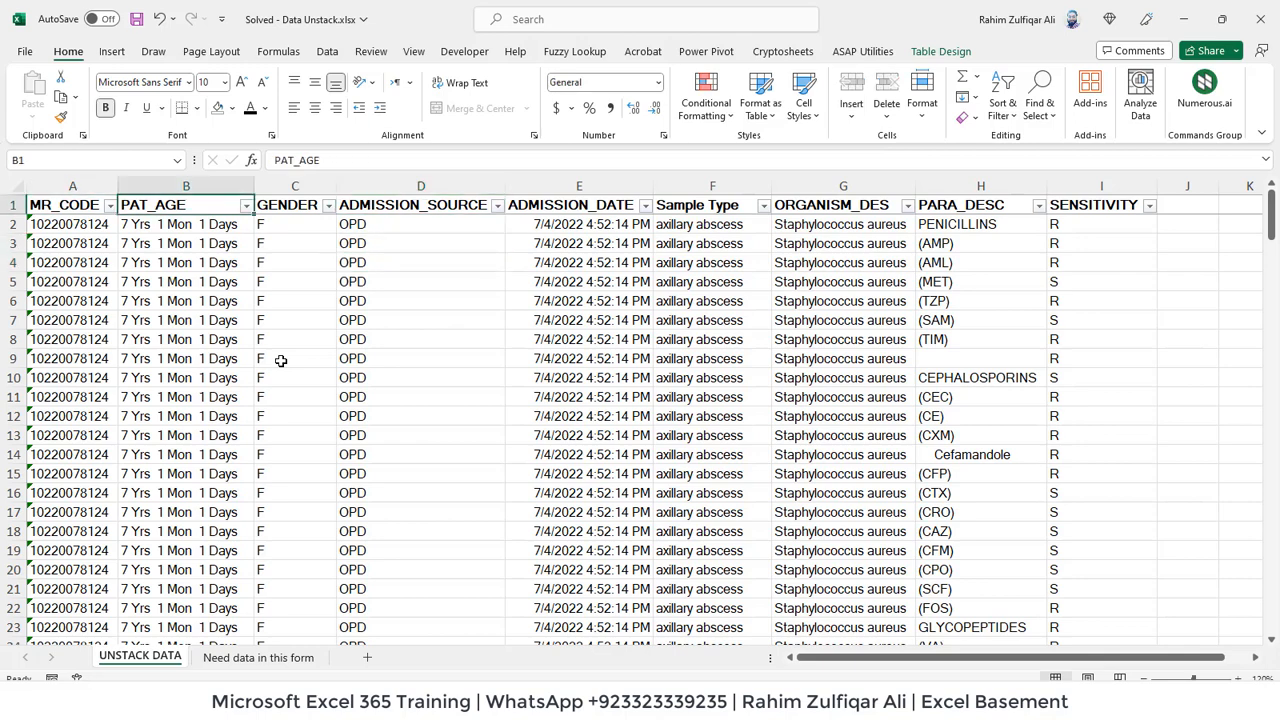
pyautogui.hotkey('ctrl', 'pagedown')
pyautogui.press('Right')
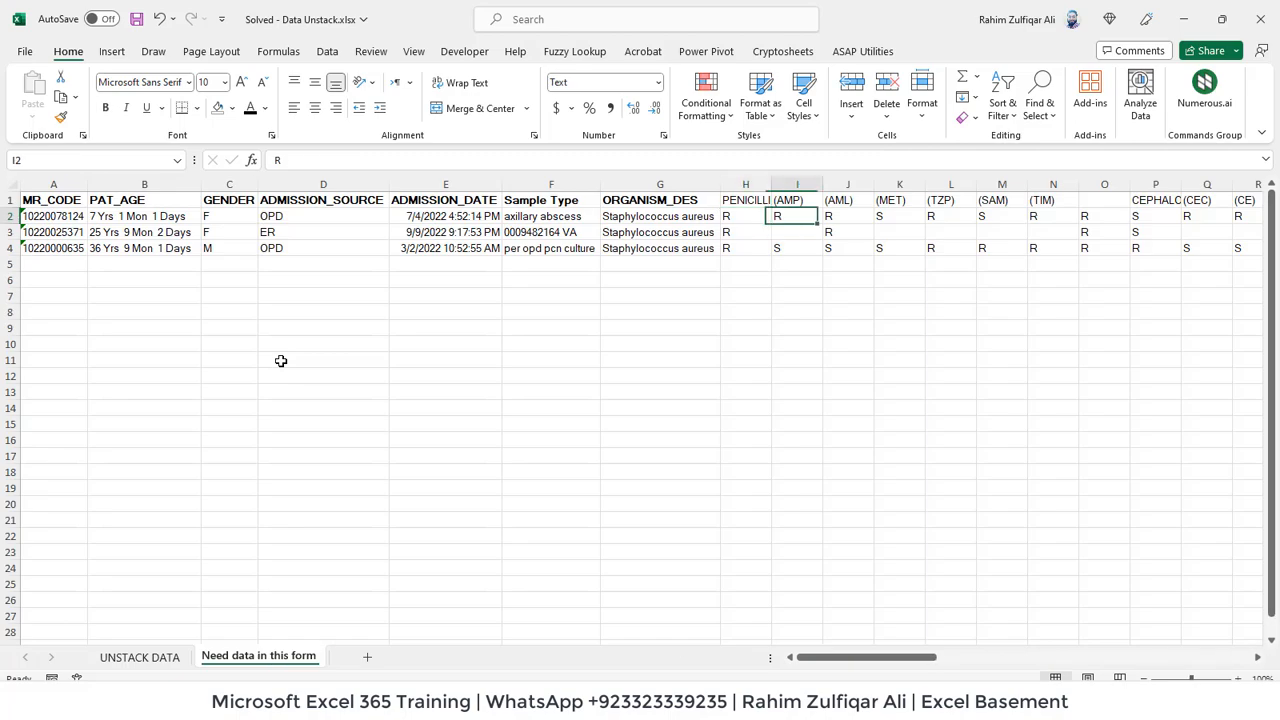
pyautogui.press('Left')
pyautogui.press('Left')
pyautogui.press('Left')
pyautogui.press('Left')
pyautogui.hotkey('ctrl', 'pageup')
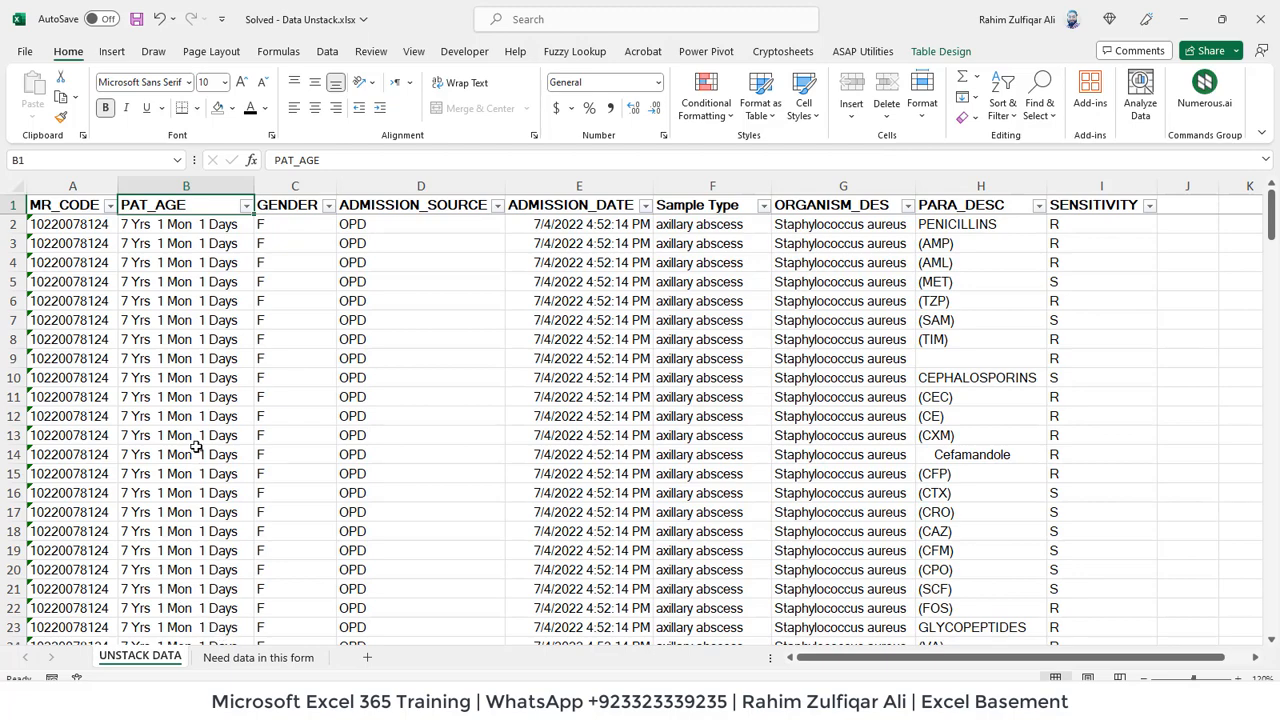
# Examine the stacked records on UNSTACK DATA from first to last row, including the PARA_DESC column, against the required layout
pyautogui.press('Down')
pyautogui.hotkey('ctrl', 'Down')
pyautogui.hotkey('ctrl', 'Up')
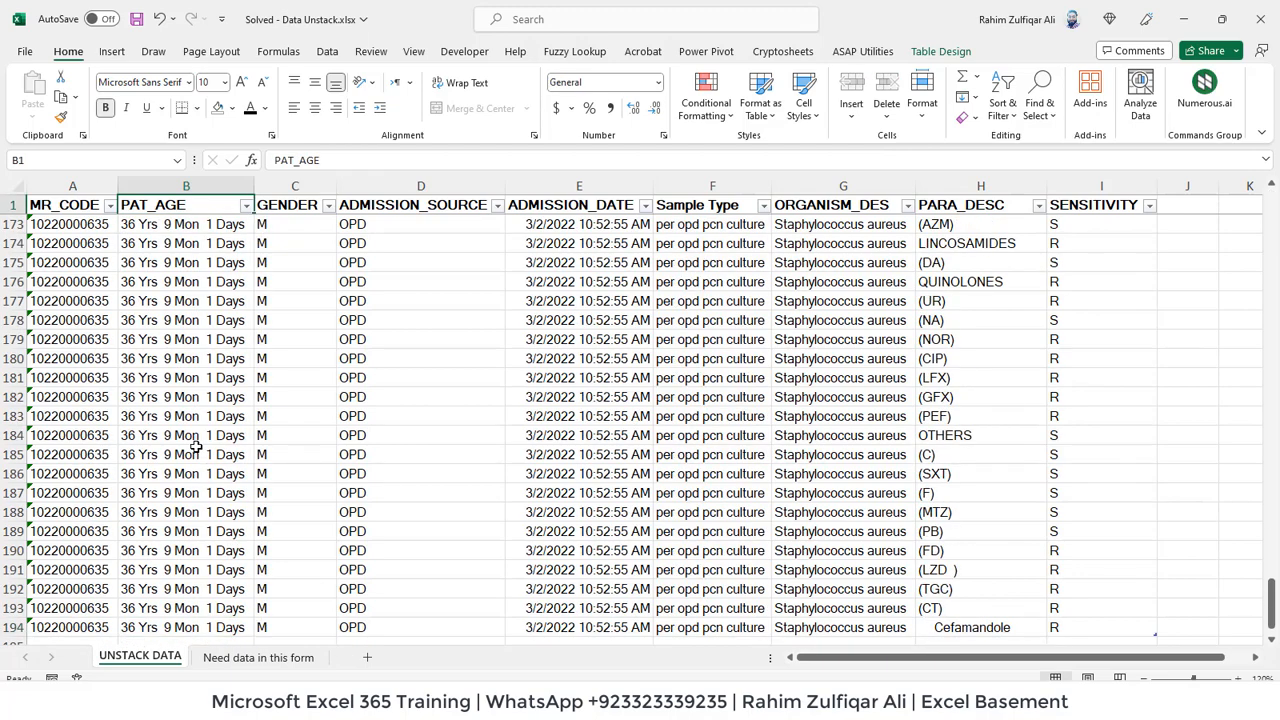
pyautogui.press('Left')
pyautogui.hotkey('ctrl', 'Down')
pyautogui.hotkey('ctrl', 'Up')
pyautogui.press('Down')
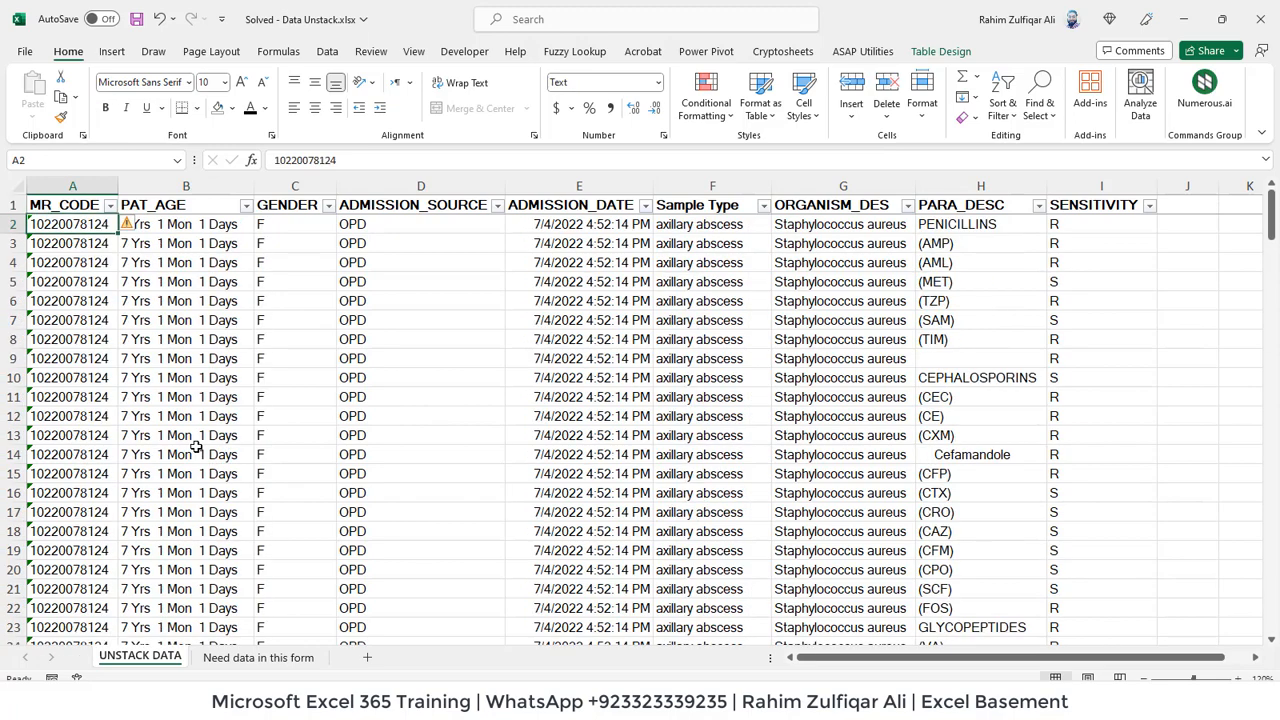
pyautogui.hotkey('ctrl', 'pagedown')
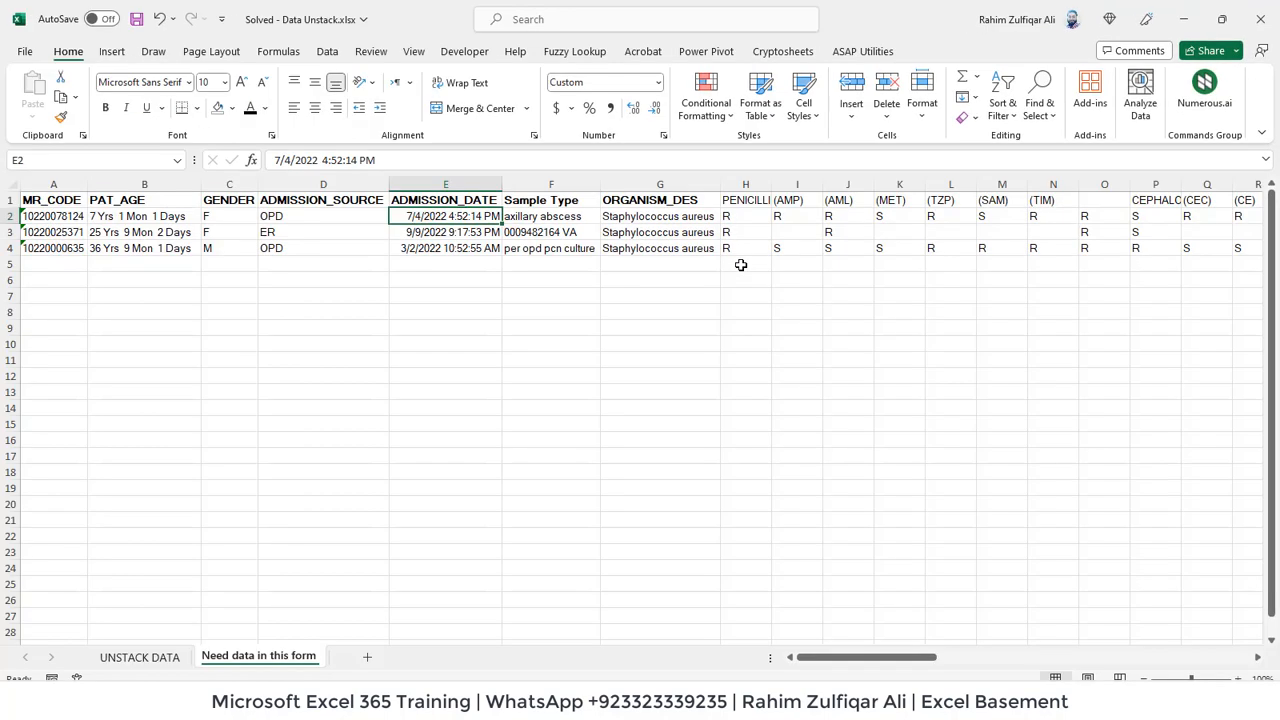
pyautogui.click(155, 657)
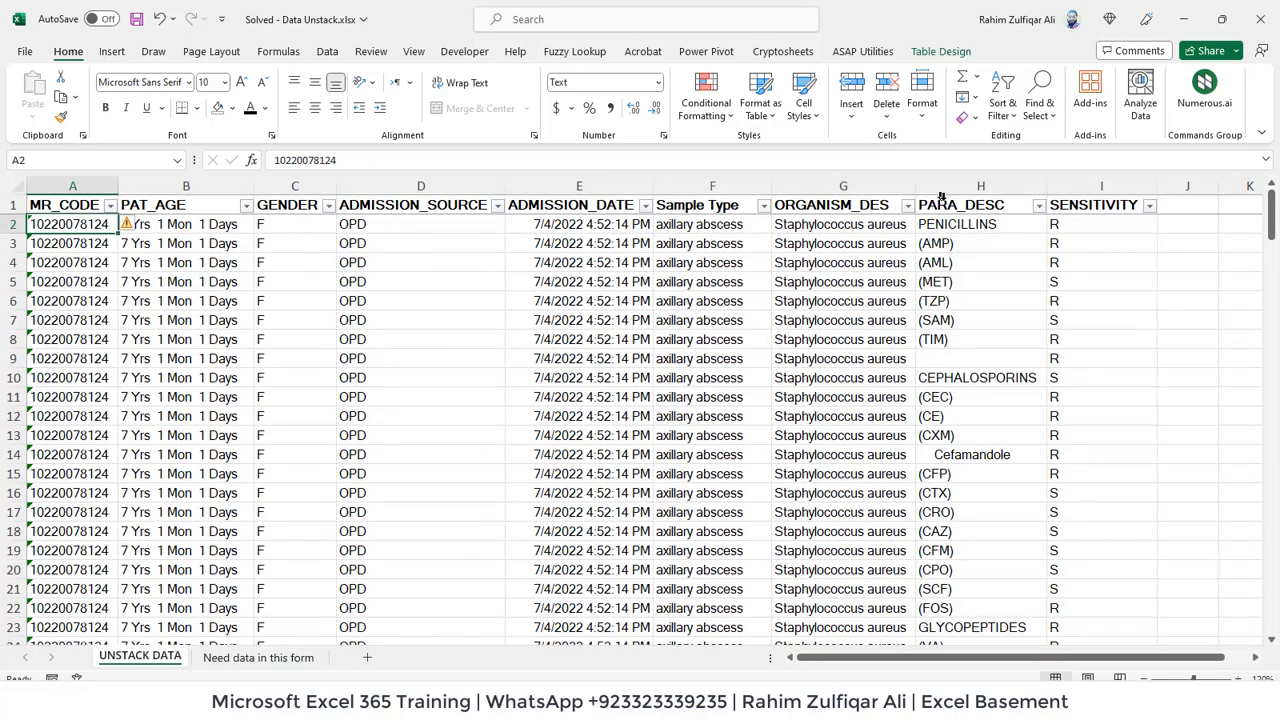
pyautogui.click(1023, 336)
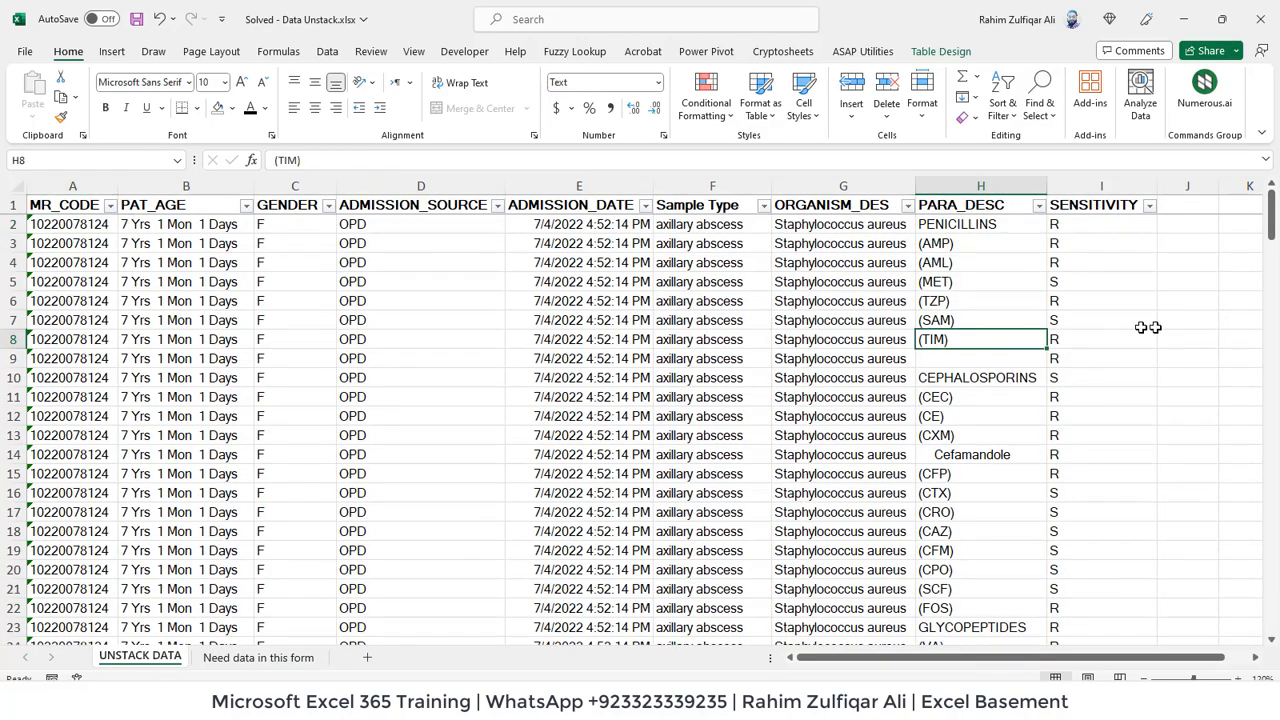
pyautogui.hotkey('ctrl', 'a')
pyautogui.press('Right')
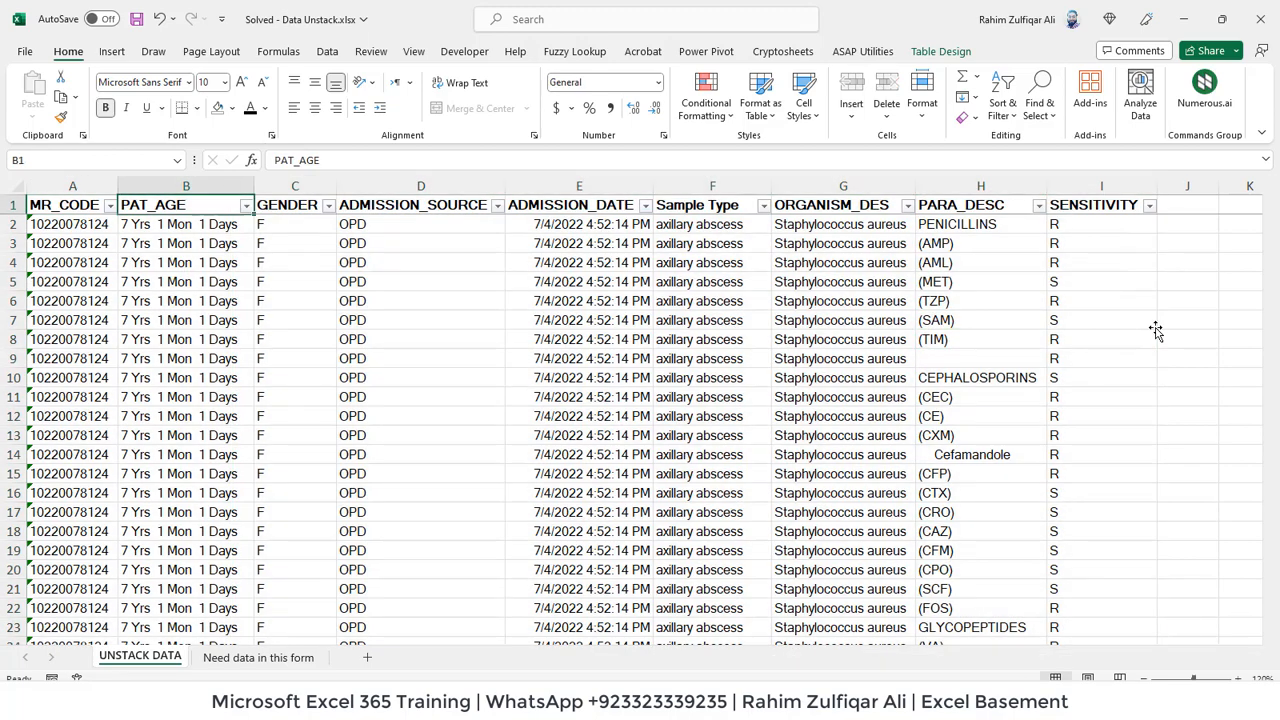
# Examine the antibiotic columns across the header row of "Need data in this form" and compare them with the UNSTACK DATA records
pyautogui.hotkey('ctrl', 'pagedown')
pyautogui.press('Right')
pyautogui.press('Right')
pyautogui.press('Right')
pyautogui.press('Right')
pyautogui.press('Right')
pyautogui.press('Up')
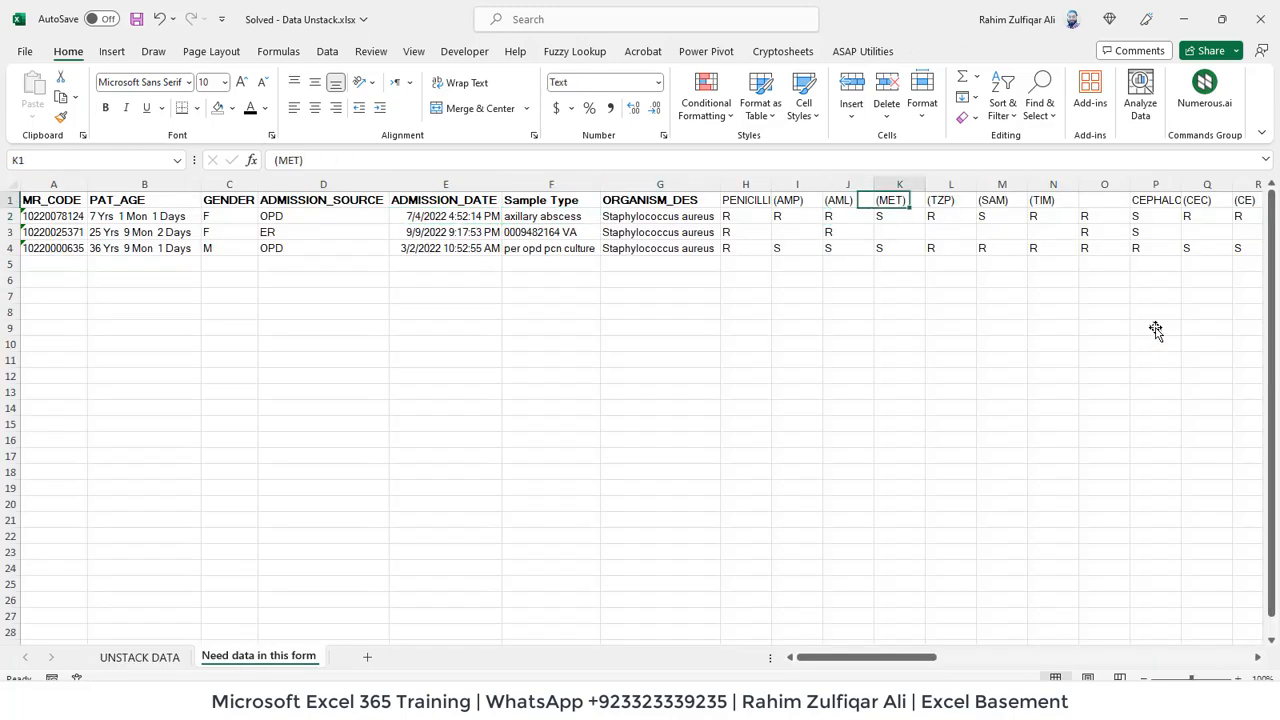
pyautogui.press('Right')
pyautogui.press('Right')
pyautogui.press('Right')
pyautogui.press('Right')
pyautogui.press('Right')
pyautogui.press('Right')
pyautogui.press('Right')
pyautogui.press('Right')
pyautogui.press('Right')
pyautogui.press('Right')
pyautogui.press('Right')
pyautogui.press('Right')
pyautogui.press('Right')
pyautogui.press('Right')
pyautogui.press('Right')
pyautogui.press('Right')
pyautogui.press('Right')
pyautogui.press('Right')
pyautogui.press('Right')
pyautogui.press('Right')
pyautogui.press('Right')
pyautogui.press('Right')
pyautogui.press('Right')
pyautogui.press('Right')
pyautogui.press('Right')
pyautogui.press('Right')
pyautogui.press('Right')
pyautogui.press('Right')
pyautogui.press('Right')
pyautogui.press('Right')
pyautogui.press('Right')
pyautogui.press('Right')
pyautogui.press('Right')
pyautogui.press('Right')
pyautogui.press('Right')
pyautogui.press('Right')
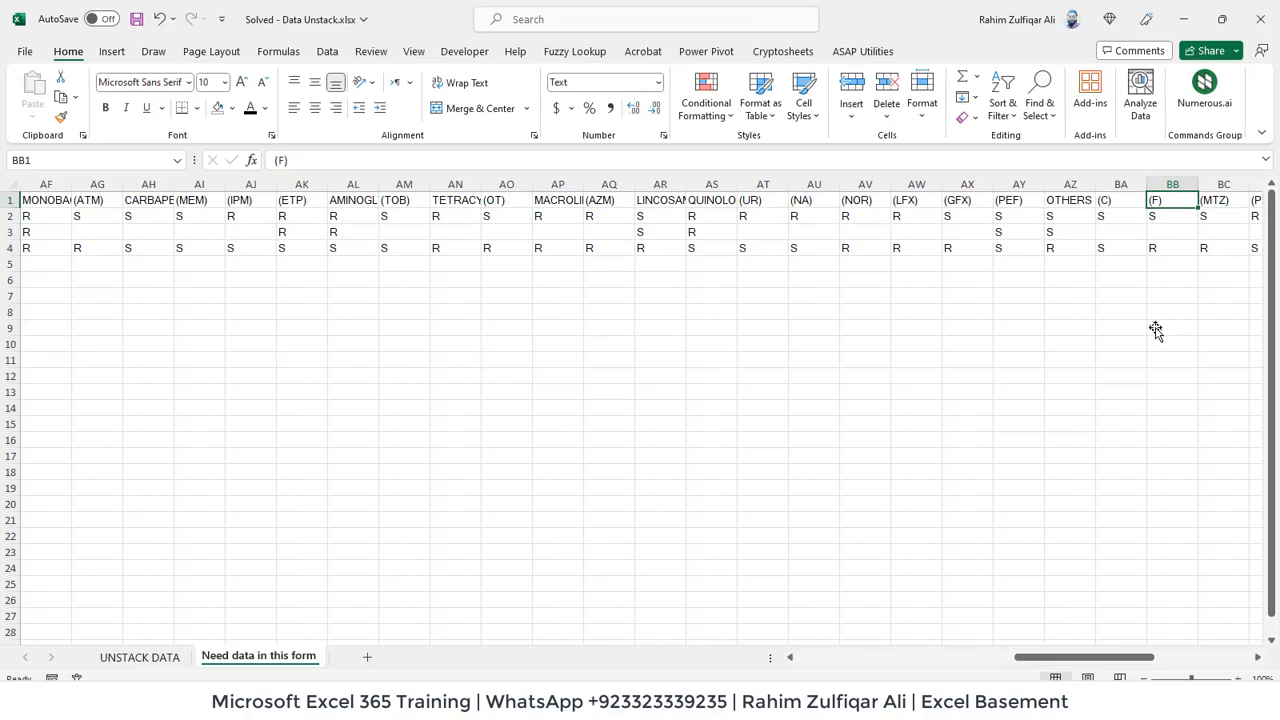
pyautogui.press('Left')
pyautogui.press('Left')
pyautogui.hotkey('ctrl', 'Home')
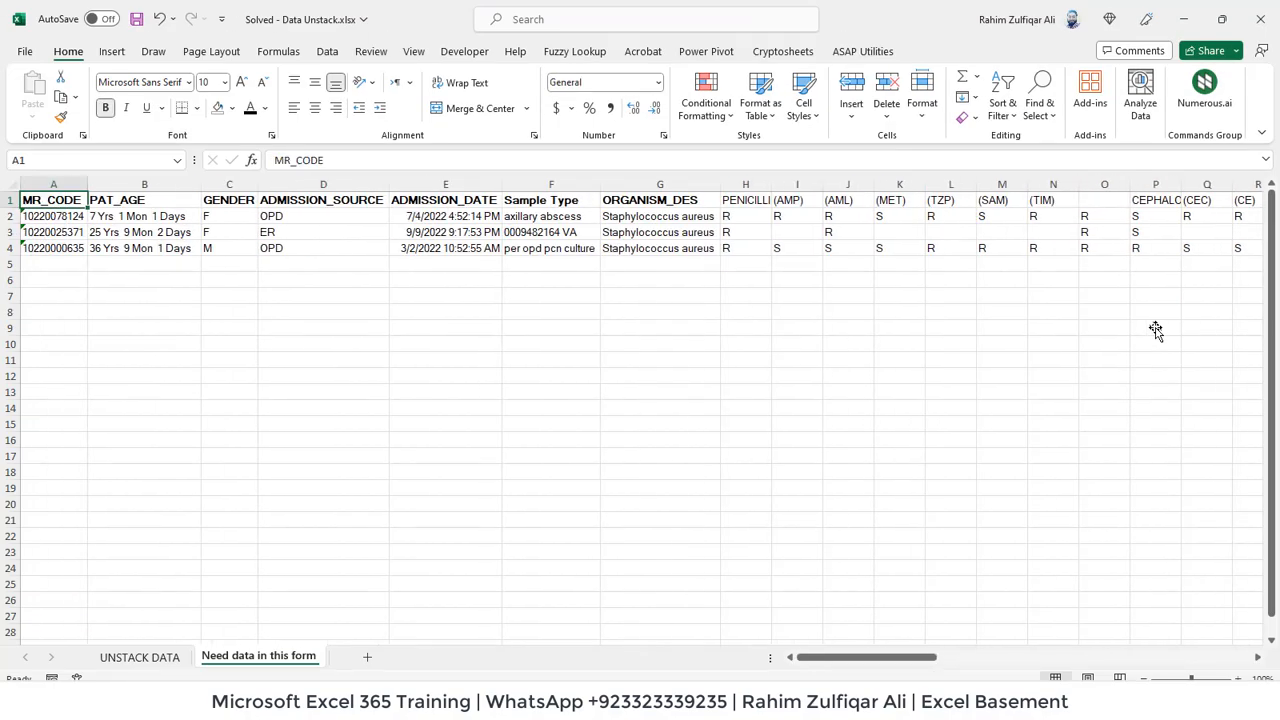
pyautogui.hotkey('ctrl', 'pageup')
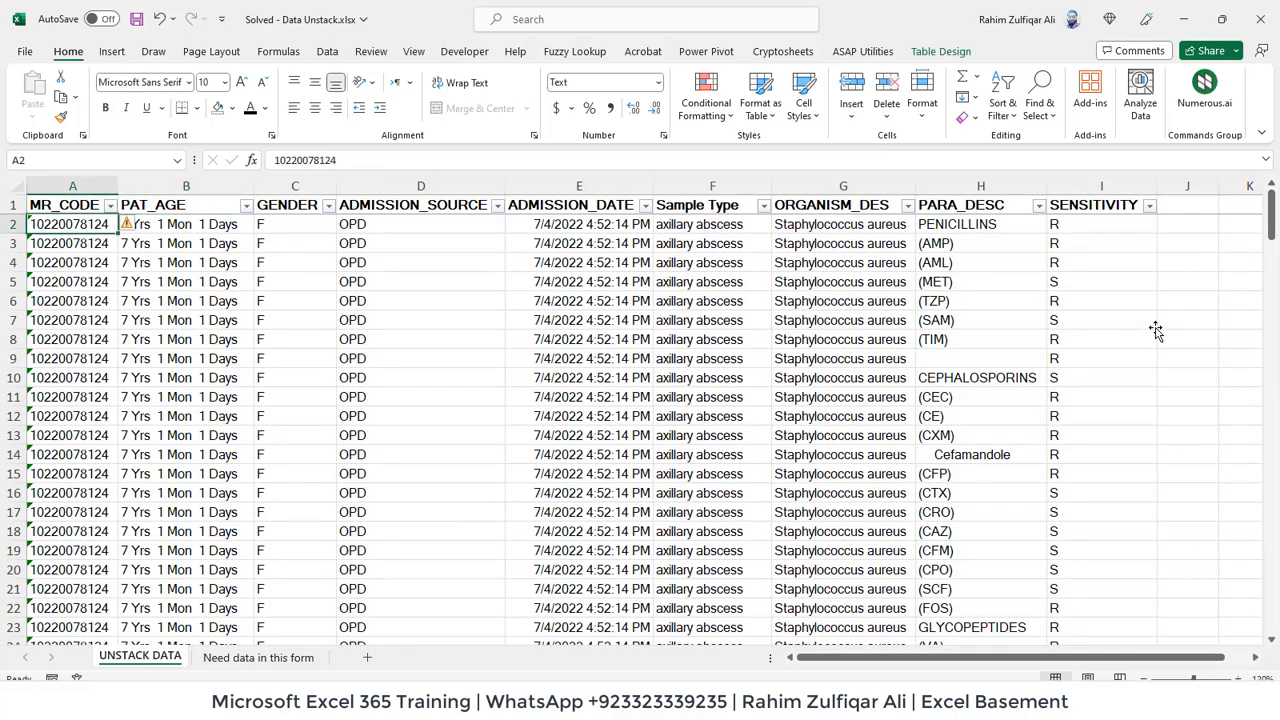
pyautogui.hotkey('ctrl', 'pagedown')
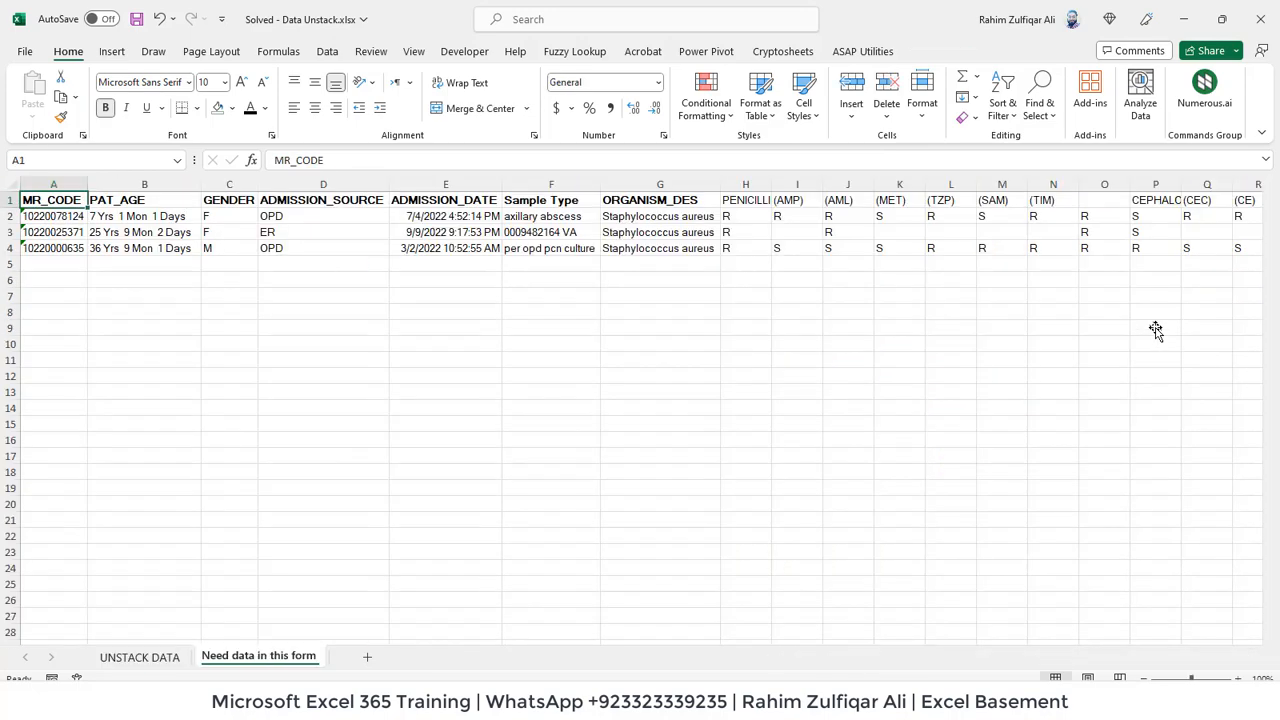
pyautogui.hotkey('ctrl', 'pageup')
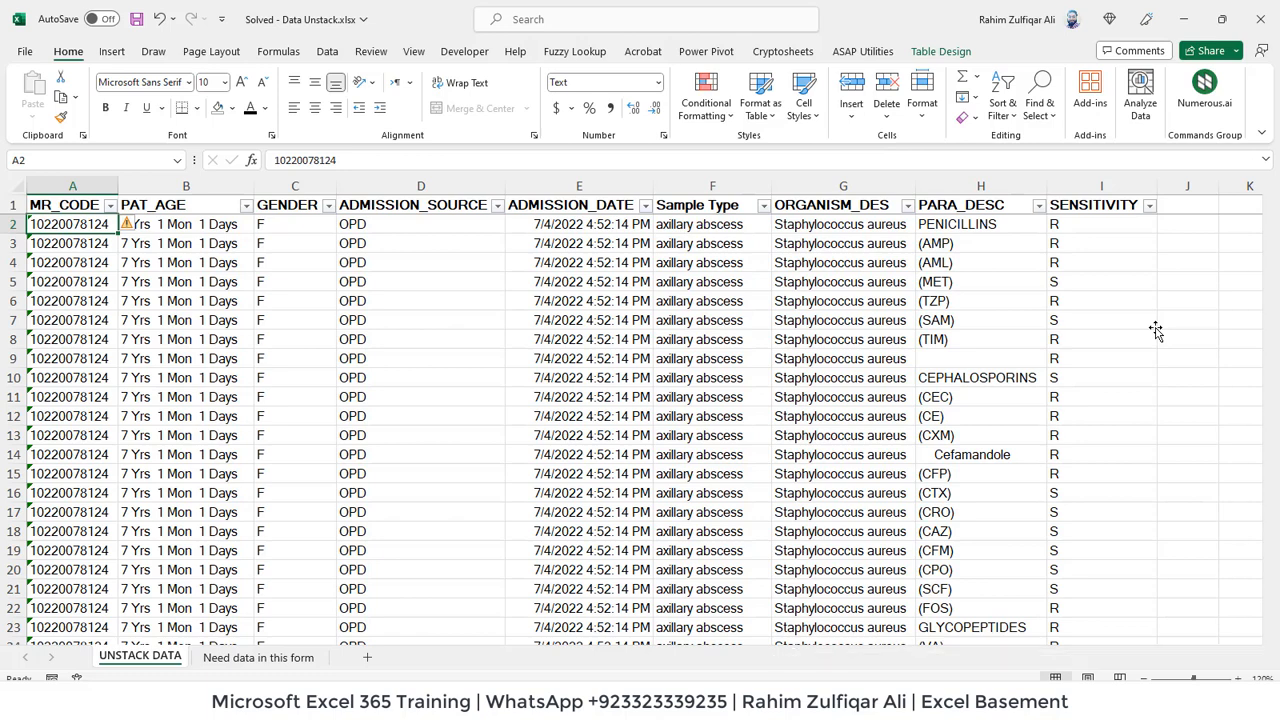
pyautogui.hotkey('ctrl', 'pagedown')
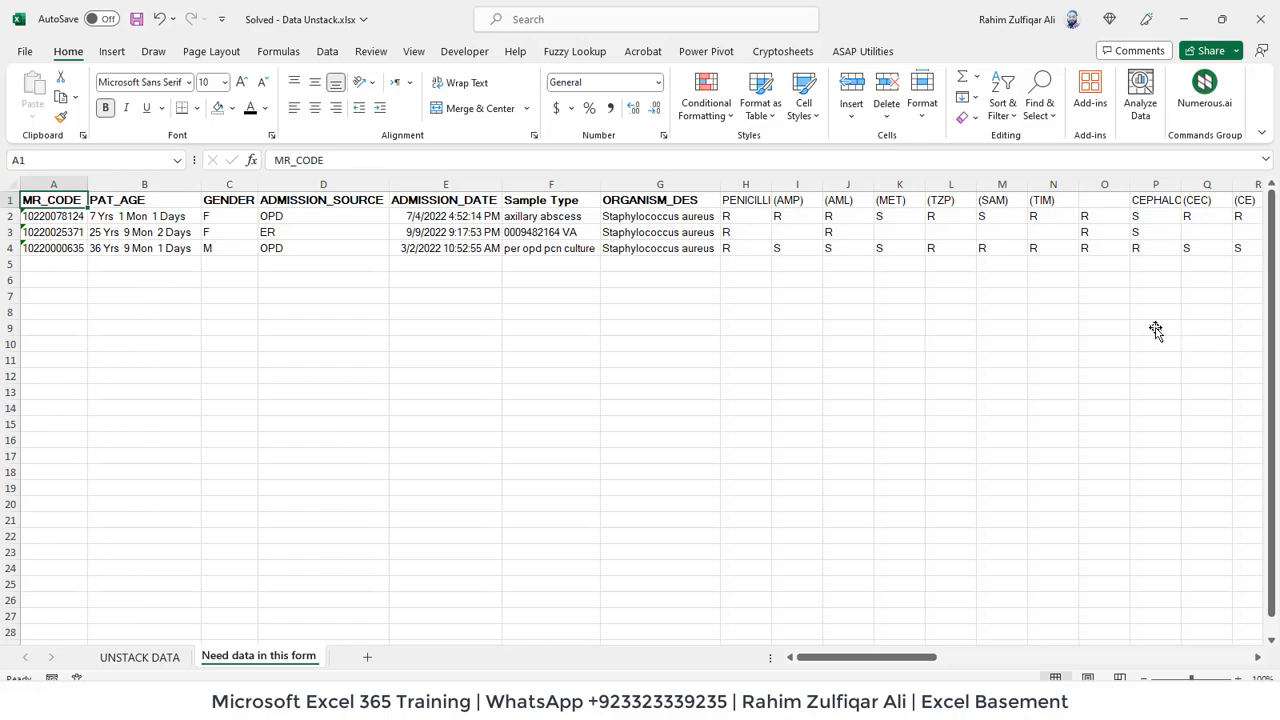
pyautogui.hotkey('ctrl', 'pageup')
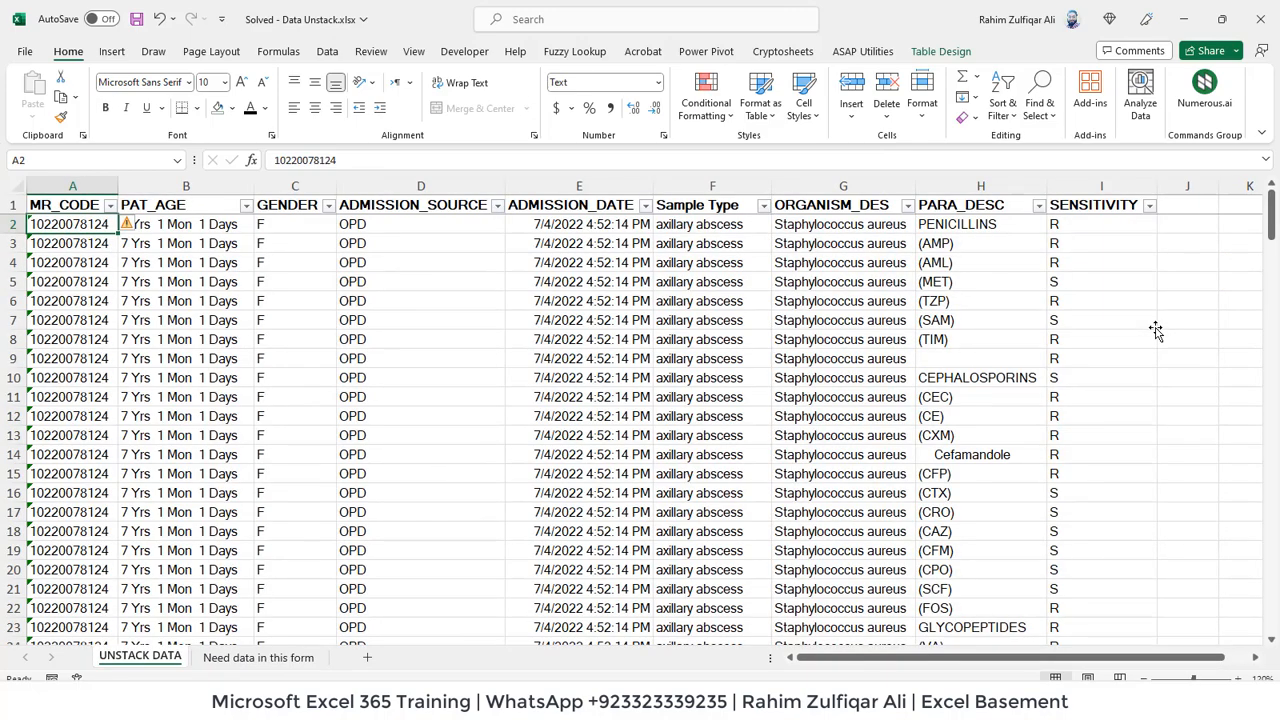
# Add a new worksheet, place it before UNSTACK DATA and rename it Solution
pyautogui.click(366, 662)
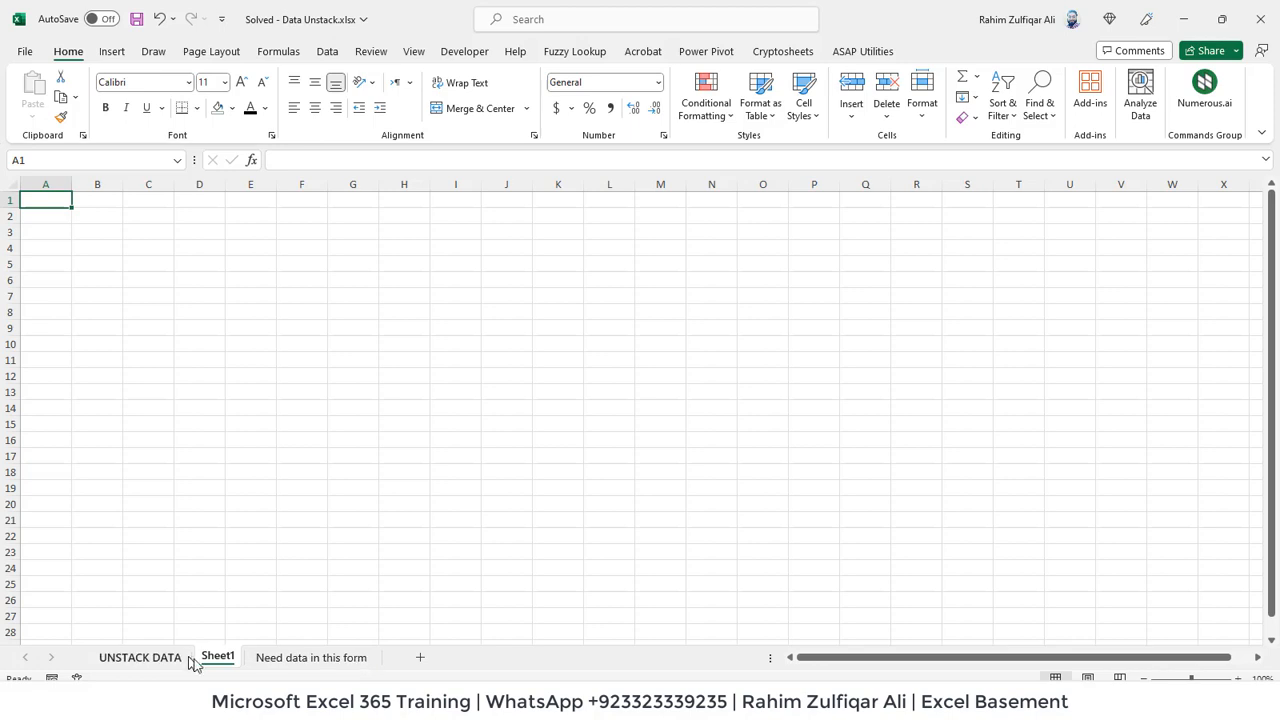
pyautogui.moveTo(213, 662); pyautogui.dragTo(126, 668)
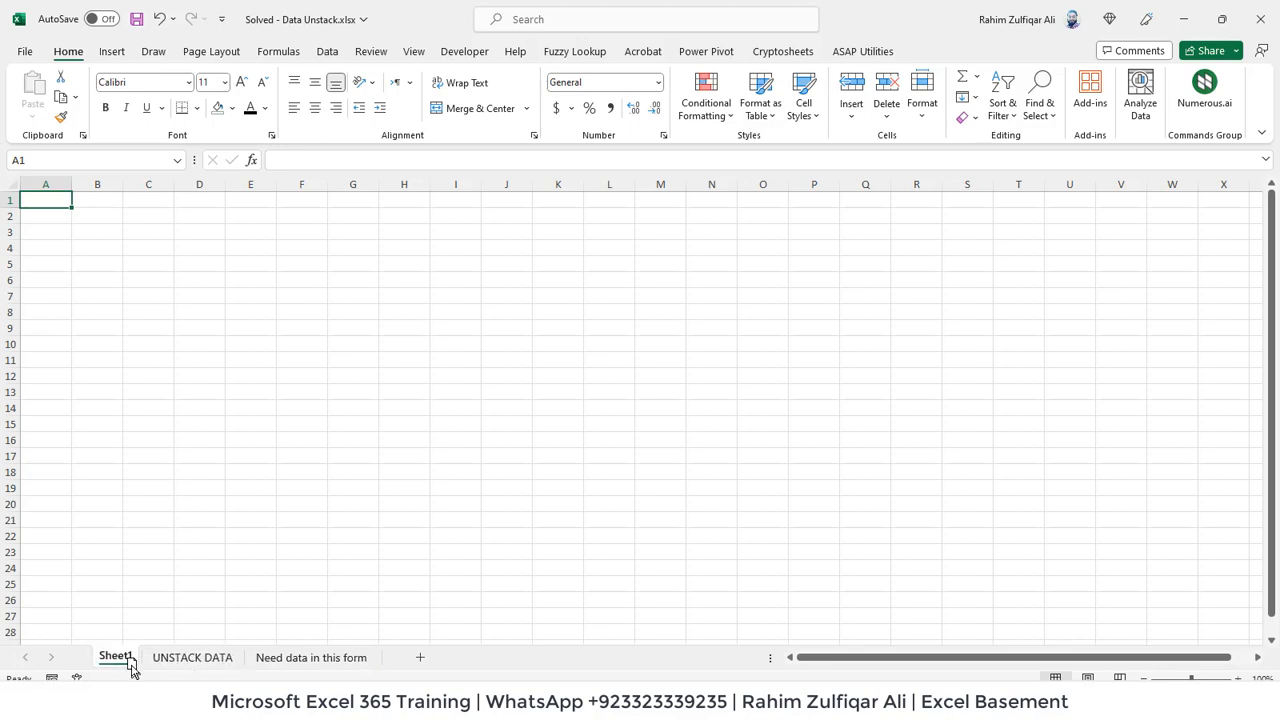
pyautogui.doubleClick(115, 657)
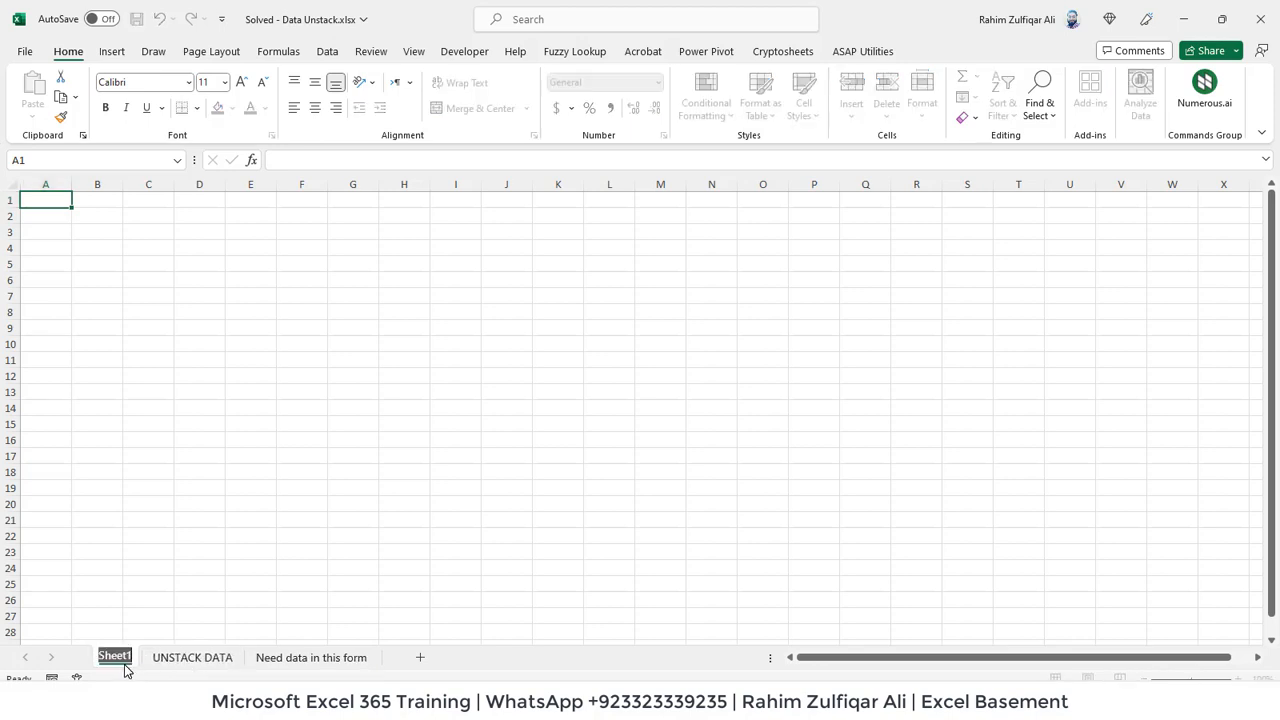
pyautogui.write('Solu')
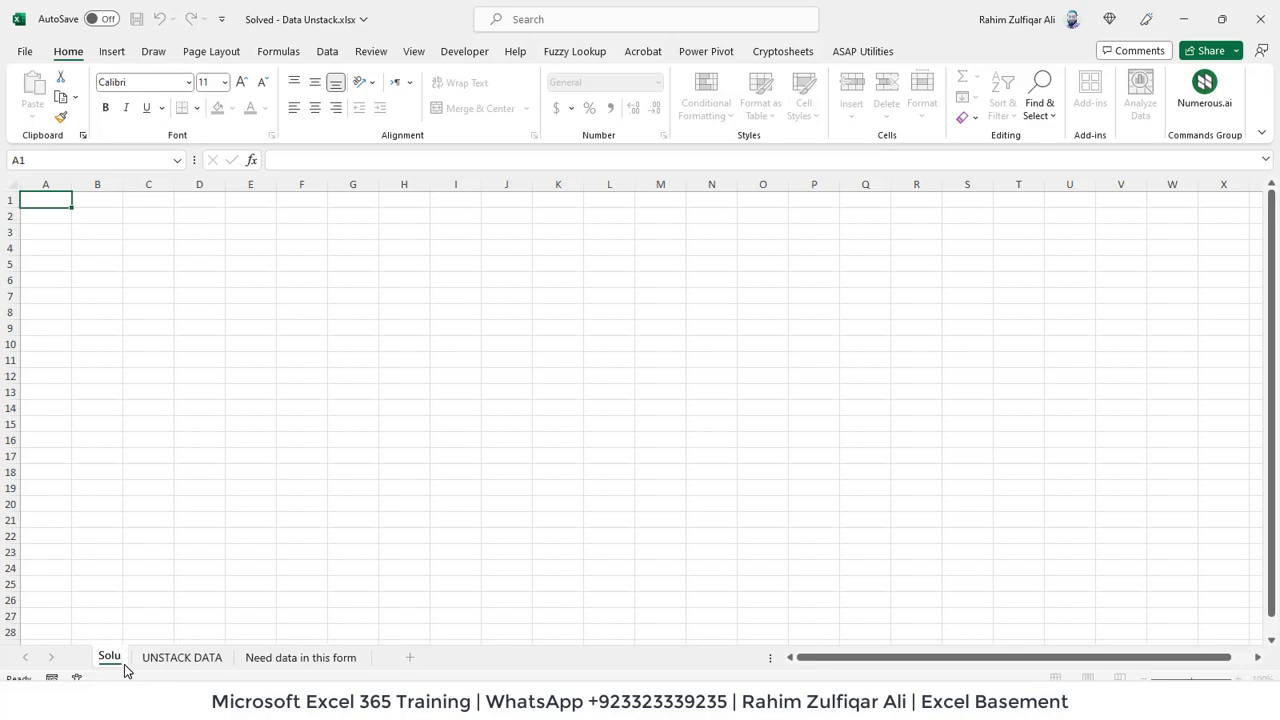
pyautogui.write('tion')
pyautogui.press('Return')
pyautogui.scroll(6, 126, 668)
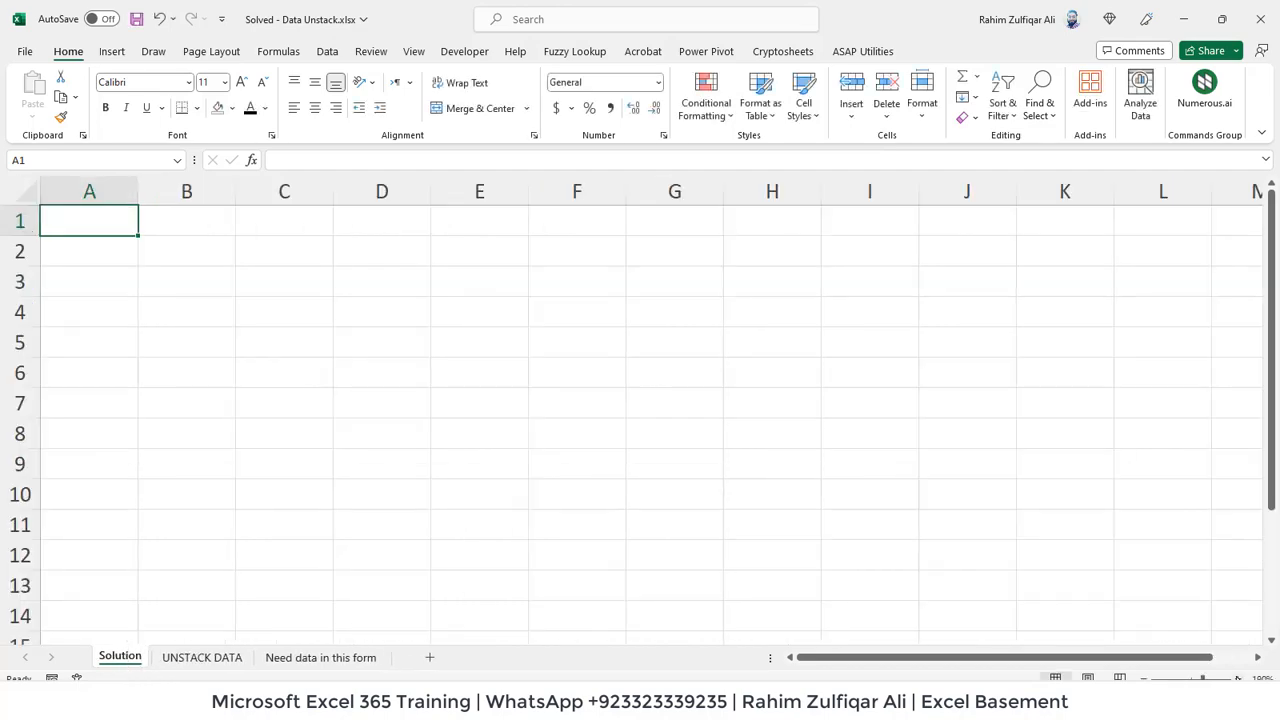
# Copy the seven headers from MR_CODE to ORGANISM_DES on UNSTACK DATA into row 1 of the Solution sheet, starting at A1
pyautogui.hotkey('ctrl', 'pagedown')
pyautogui.hotkey('shift', 'Right')
pyautogui.hotkey('shift', 'Right')
pyautogui.hotkey('shift', 'Right')
pyautogui.hotkey('shift', 'Right')
pyautogui.hotkey('shift', 'Right')
pyautogui.hotkey('shift', 'Right')
pyautogui.hotkey('shift', 'Right')
pyautogui.hotkey('shift', 'Right')
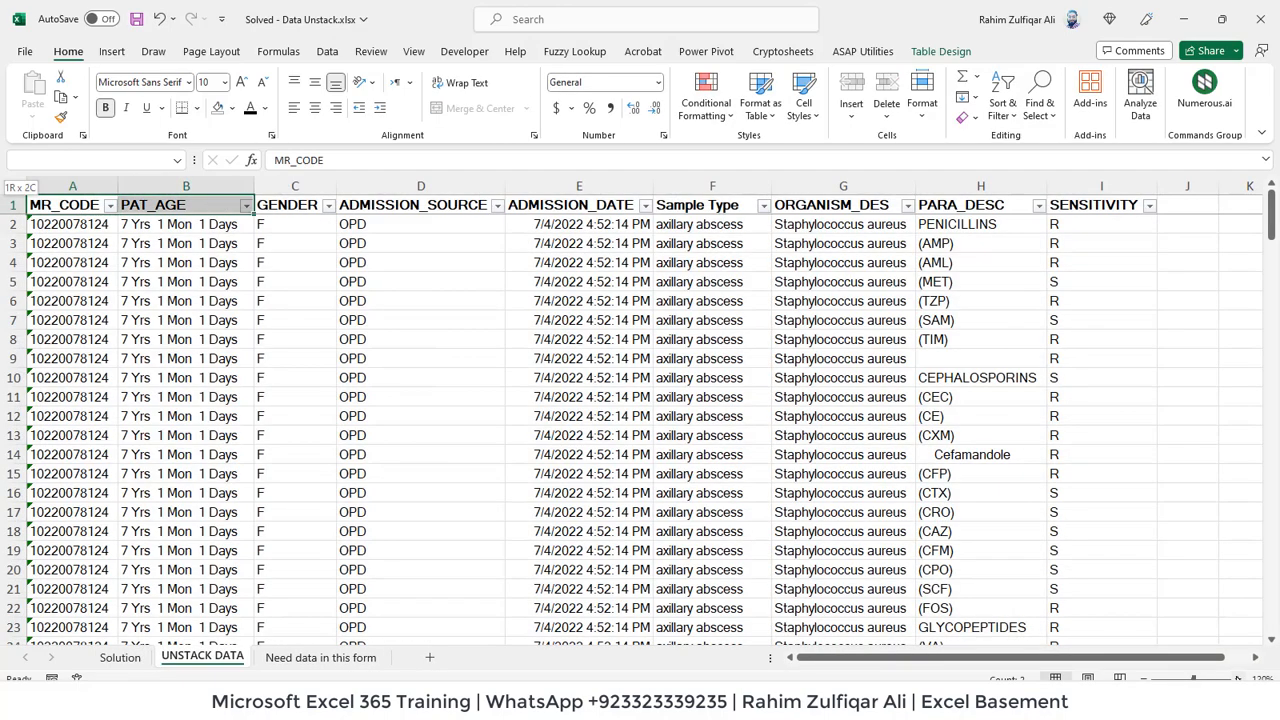
pyautogui.hotkey('shift', 'Left')
pyautogui.hotkey('shift', 'Left')
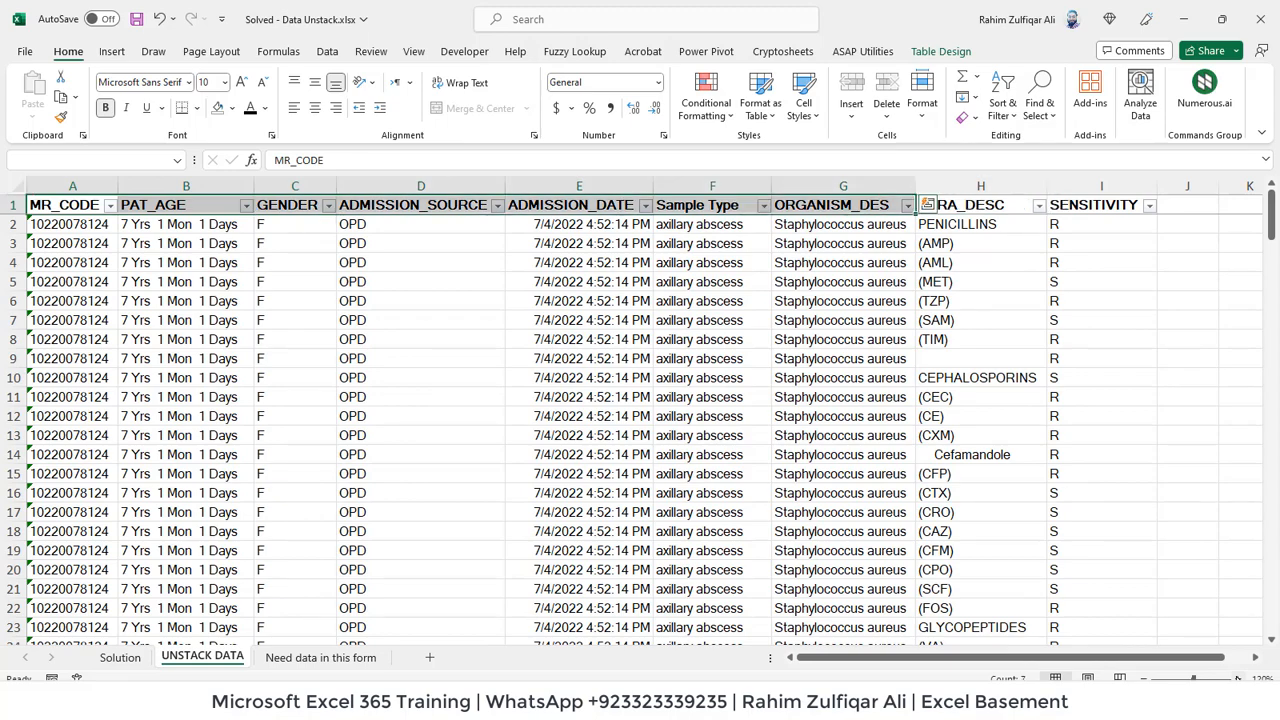
pyautogui.hotkey('ctrl', 'c')
pyautogui.hotkey('ctrl', 'pageup')
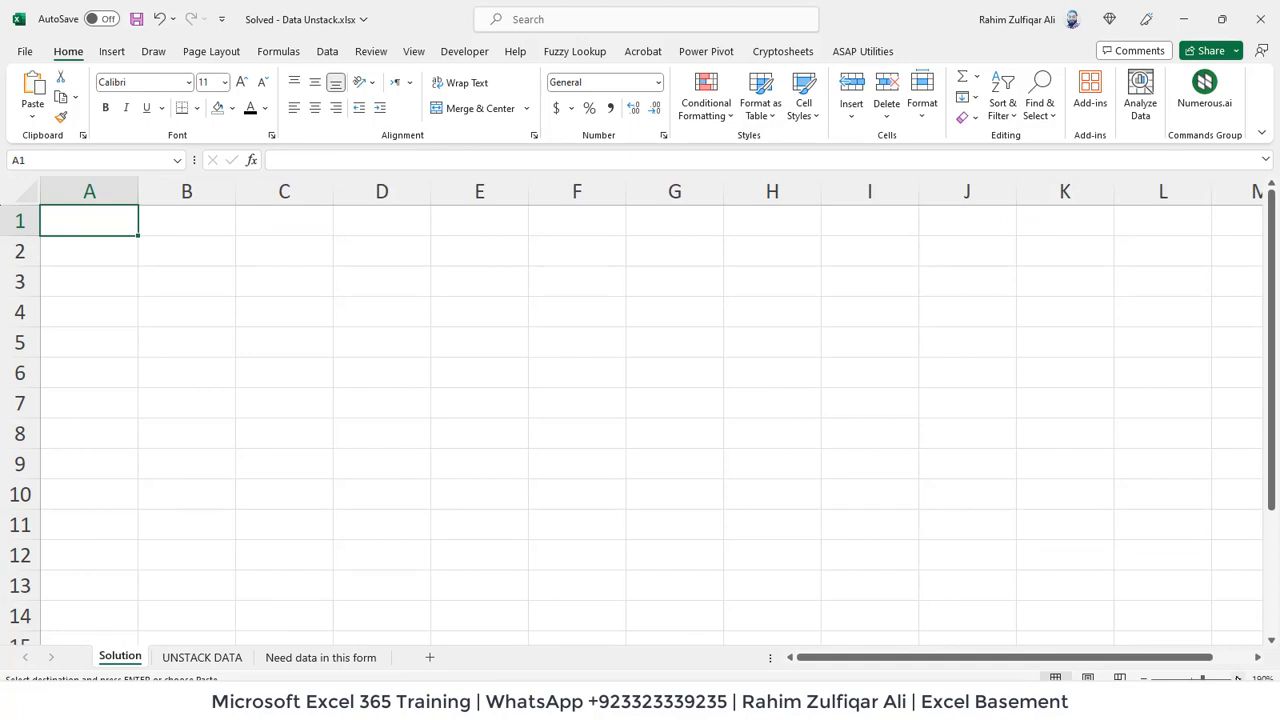
pyautogui.hotkey('ctrl', 'v')
pyautogui.press('Right')
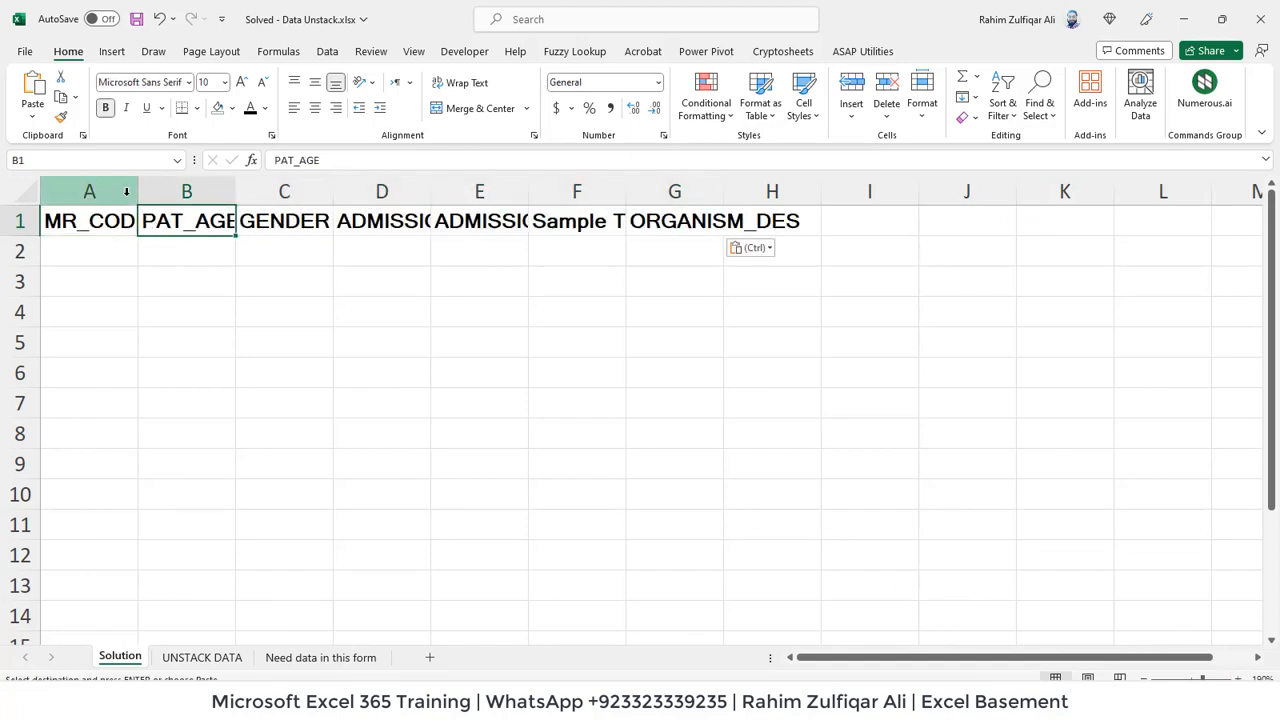
# Autofit columns A to G on the Solution sheet to their headers and select cell A2
pyautogui.moveTo(126, 191); pyautogui.dragTo(642, 194)
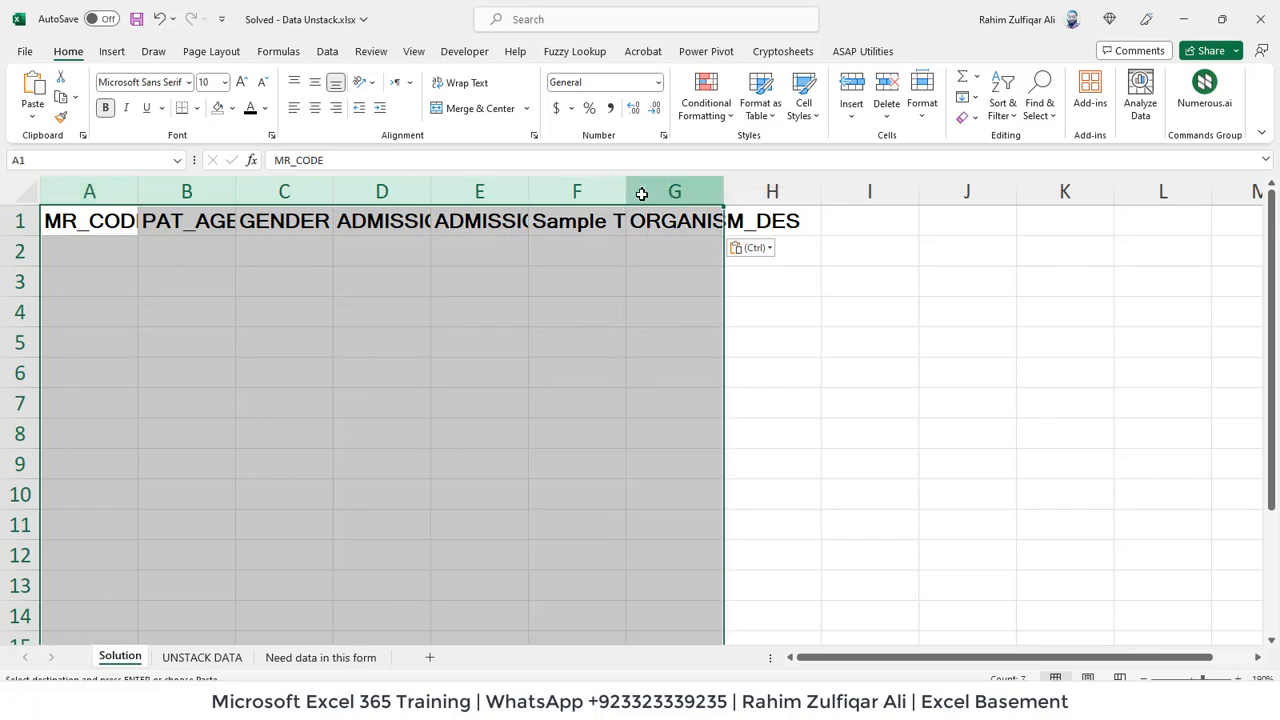
pyautogui.doubleClick(626, 193)
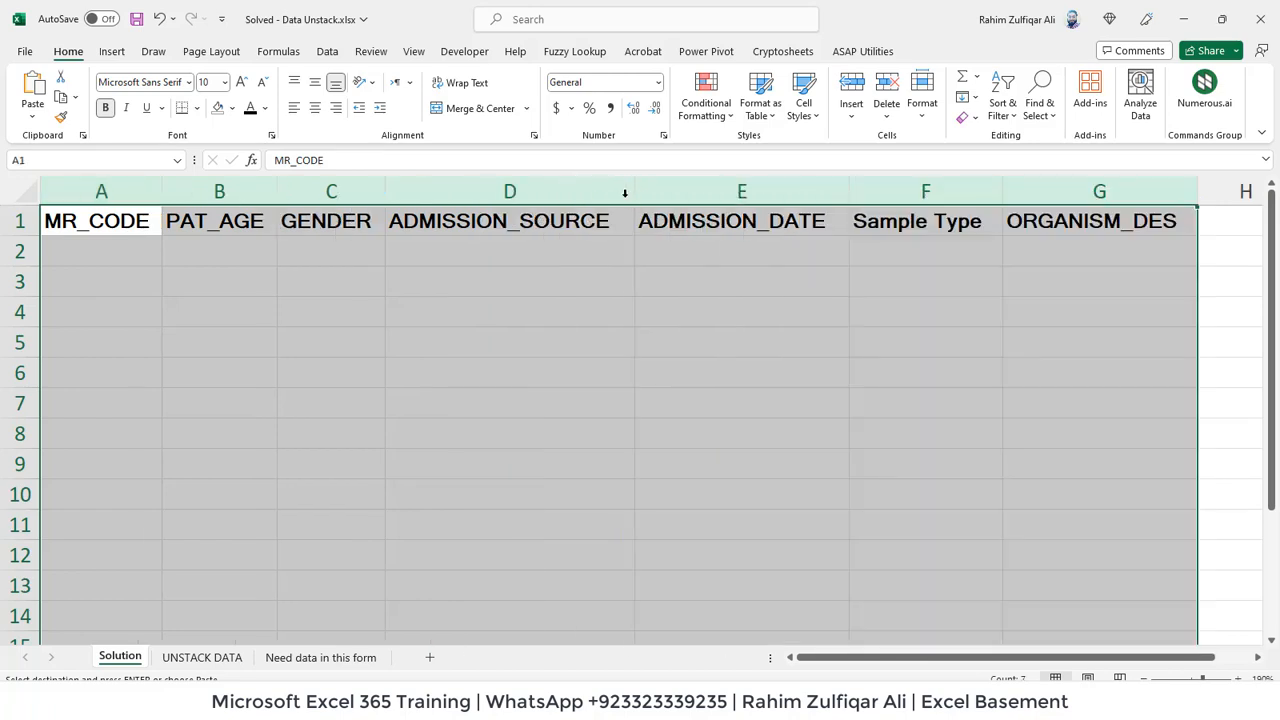
pyautogui.click(188, 230)
pyautogui.press('Left')
pyautogui.press('Down')
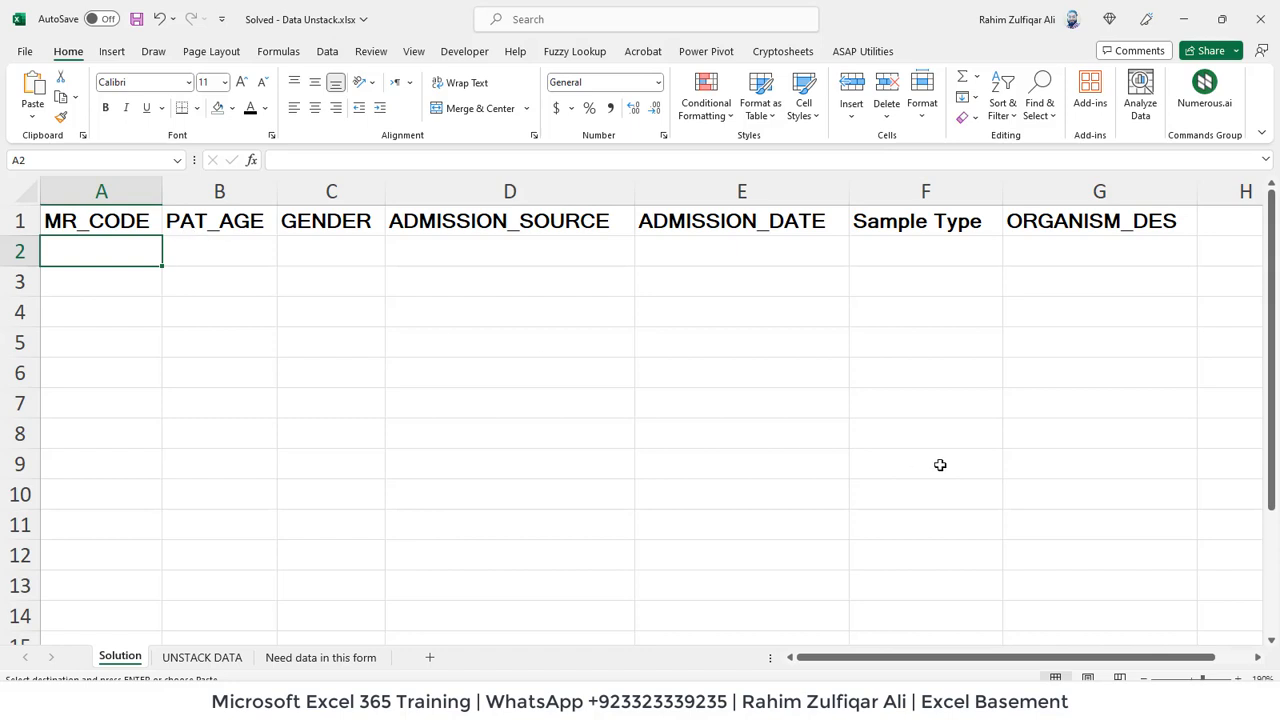
pyautogui.write('=uni')
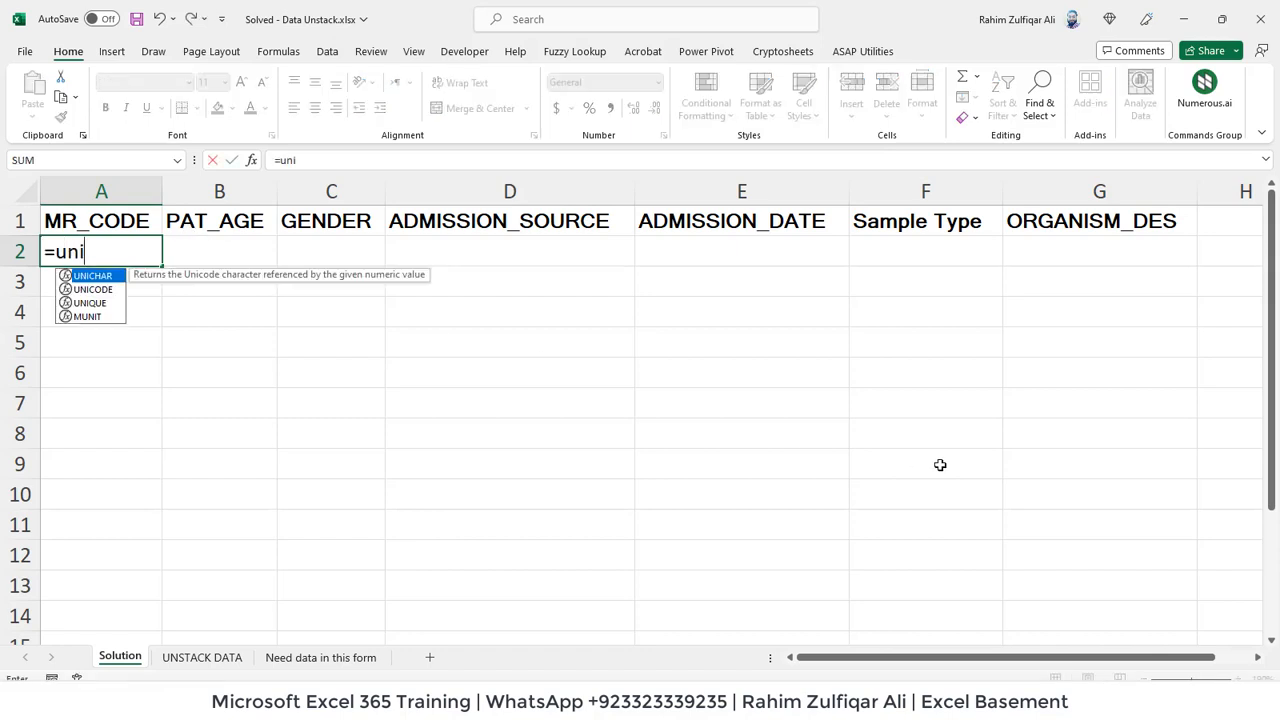
pyautogui.press('Down')
pyautogui.press('Down')
pyautogui.press('Tab')
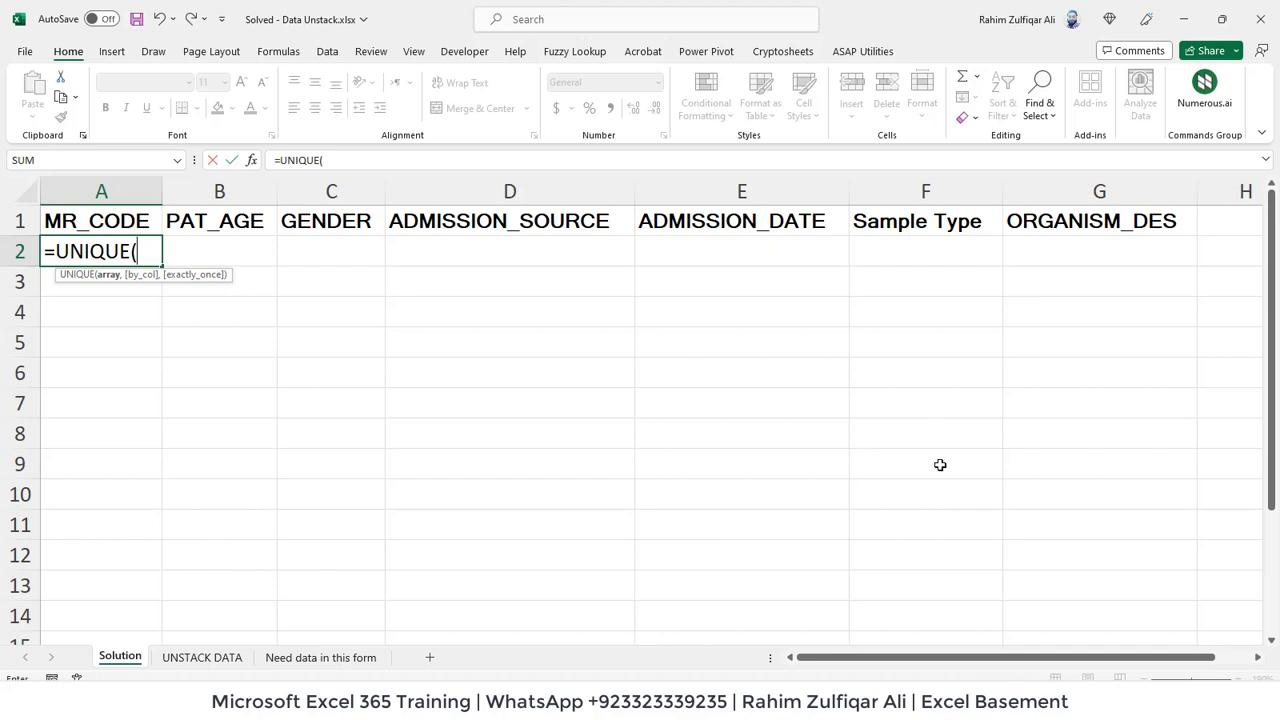
pyautogui.write('data')
pyautogui.press('Tab')
pyautogui.press('Escape')
# Select the whole table on UNSTACK DATA including its headers and check its table name in the table properties
pyautogui.hotkey('ctrl', 'pagedown')
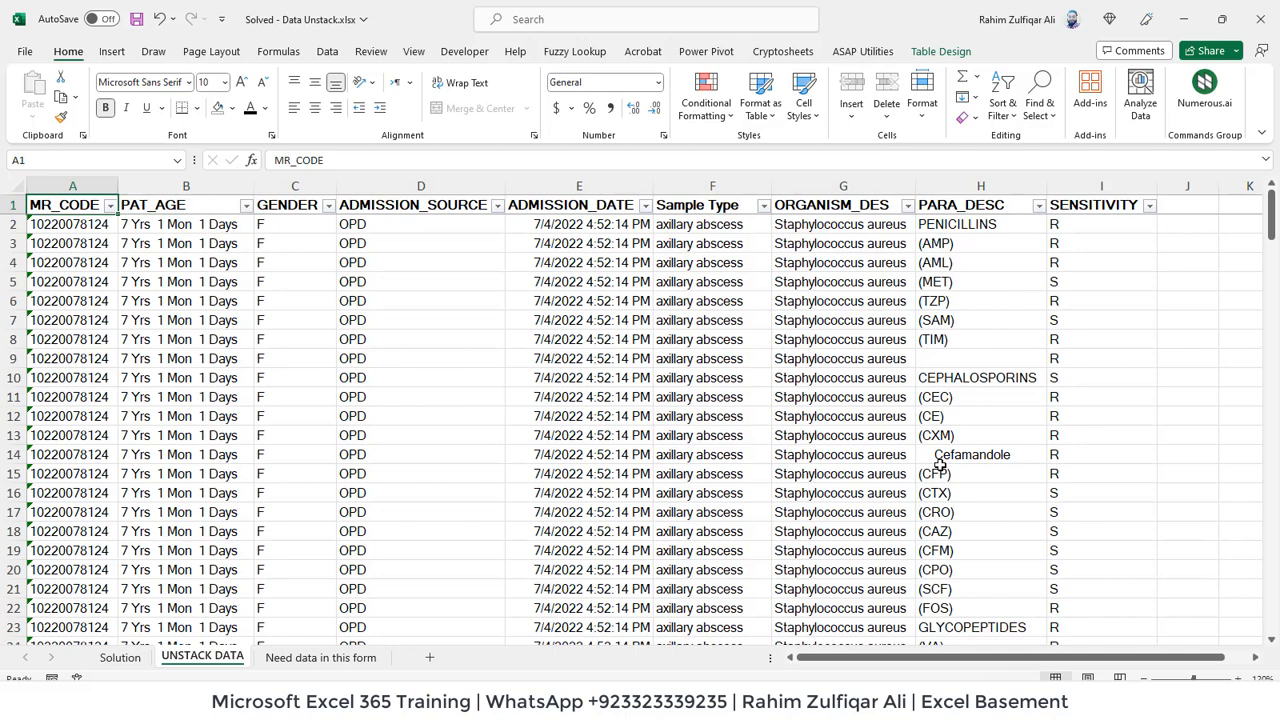
pyautogui.hotkey('ctrl', 'shift', 'Right')
pyautogui.hotkey('ctrl', 'shift', 'Down')
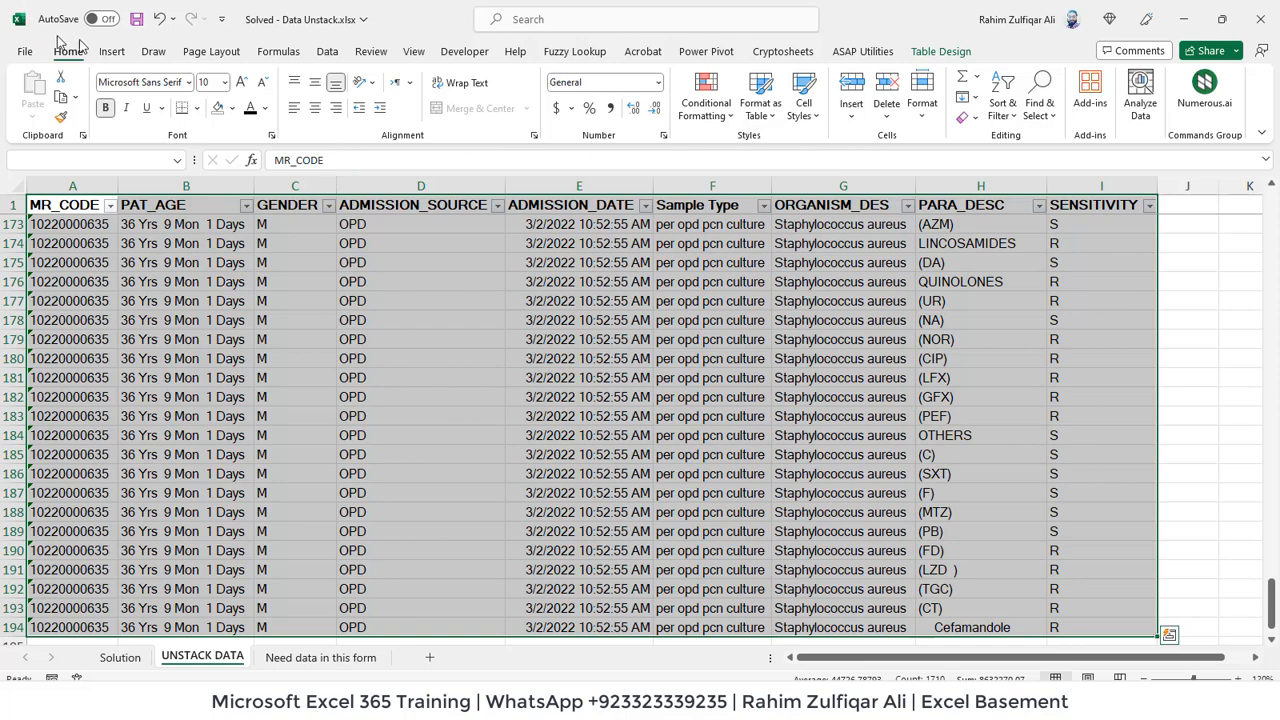
pyautogui.click(113, 55)
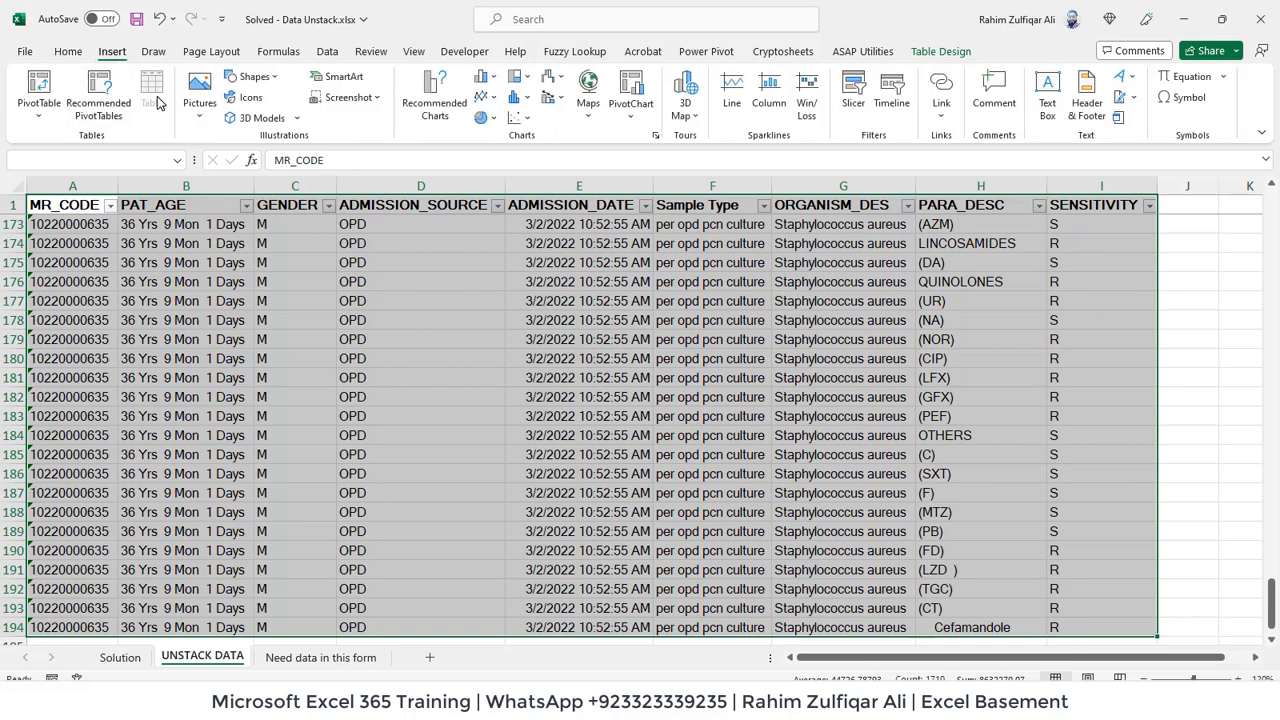
pyautogui.click(927, 58)
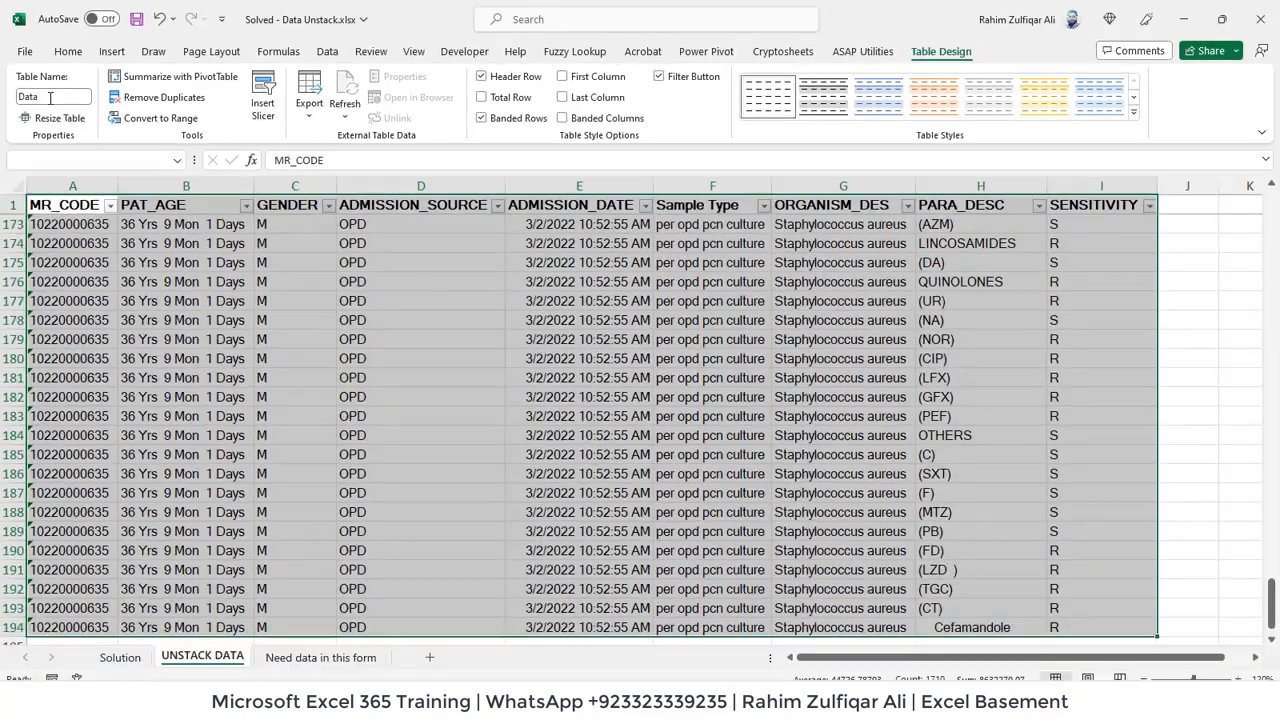
# Enter =UNIQUE(Data[MR_CODE]) in A2 of the Solution sheet and widen column A to fit the codes
pyautogui.press('Return')
pyautogui.hotkey('ctrl', 'pageup')
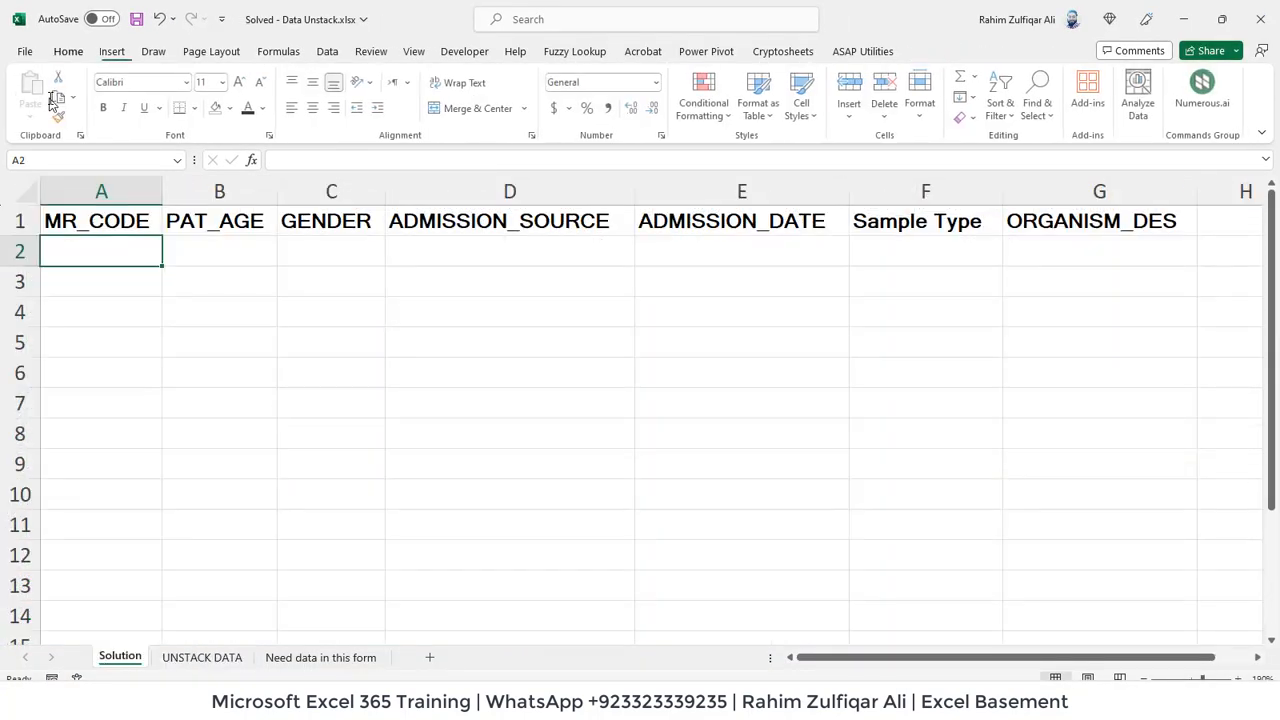
pyautogui.write('=uni')
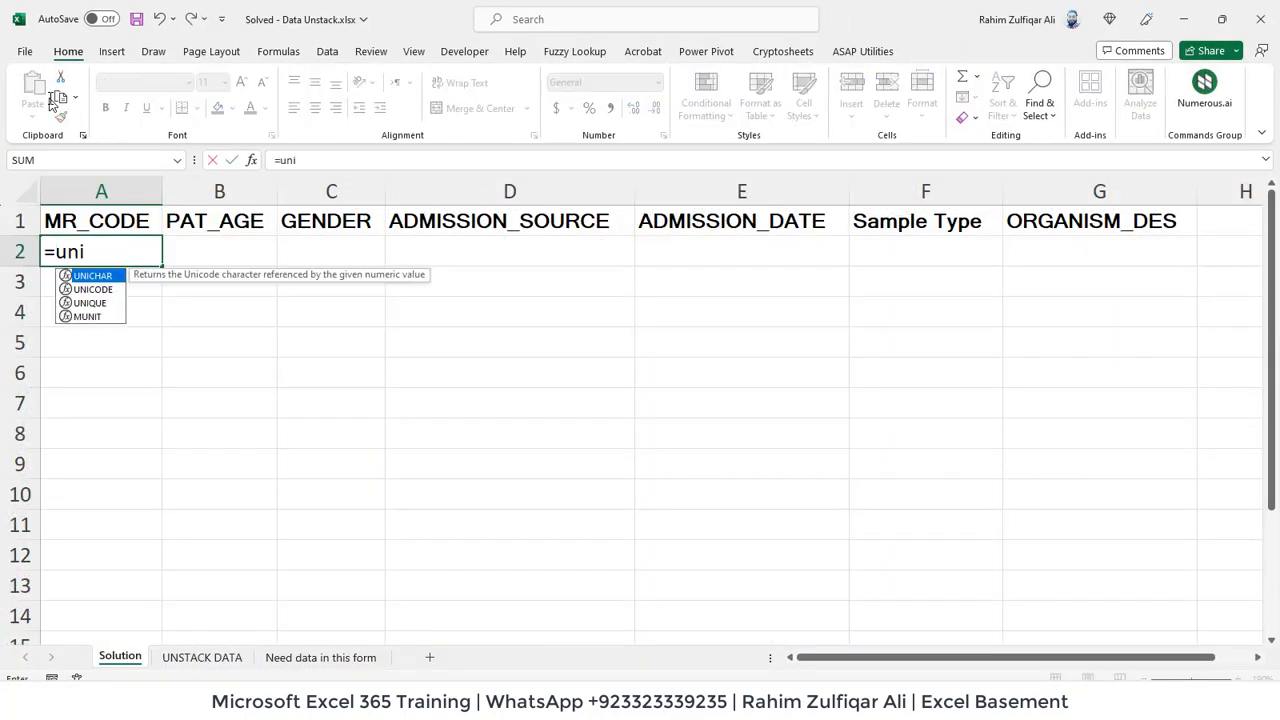
pyautogui.press('Down')
pyautogui.press('Down')
pyautogui.press('Tab')
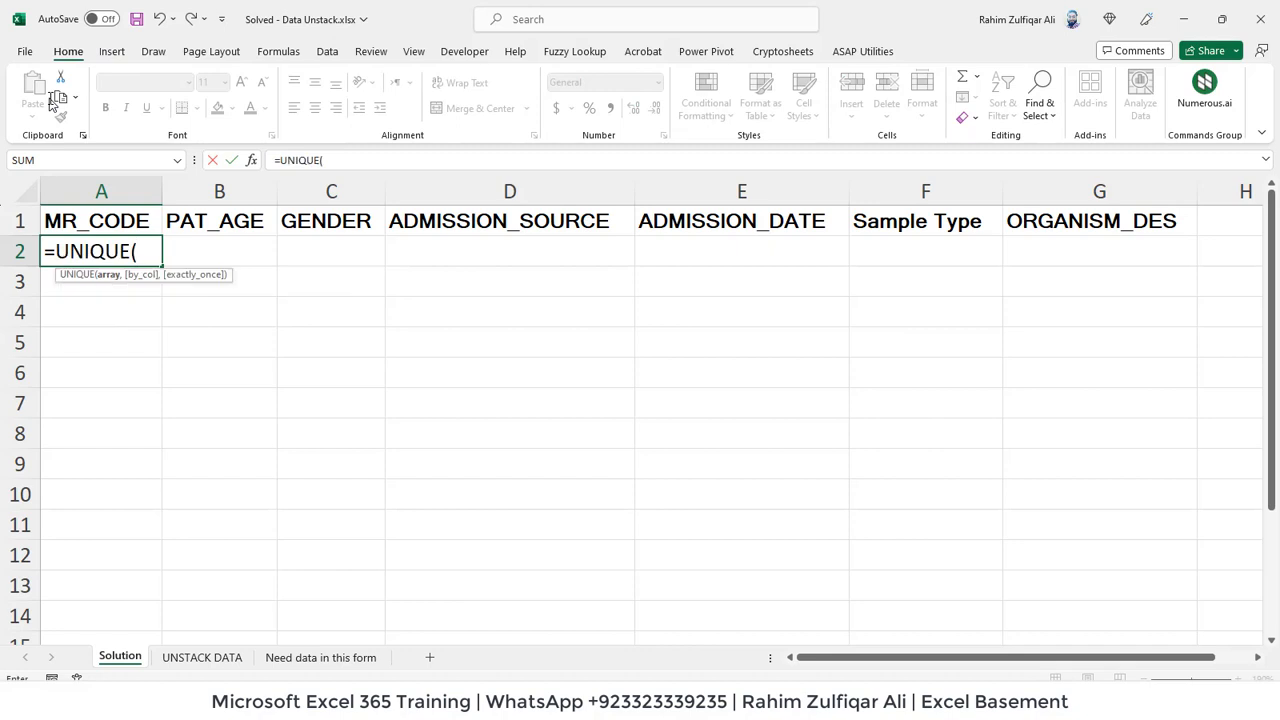
pyautogui.write('data')
pyautogui.press('Tab')
pyautogui.write('[')
pyautogui.press('Down')
pyautogui.press('Tab')
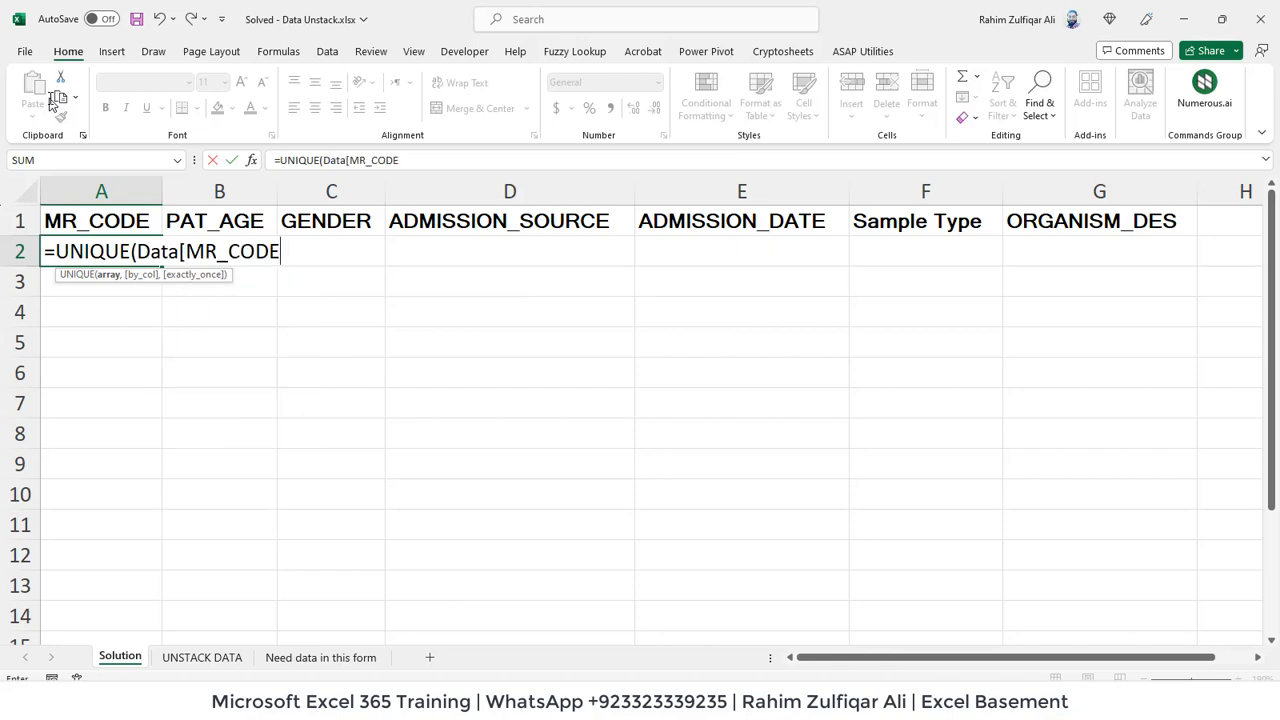
pyautogui.write('])')
pyautogui.hotkey('ctrl', 'Return')
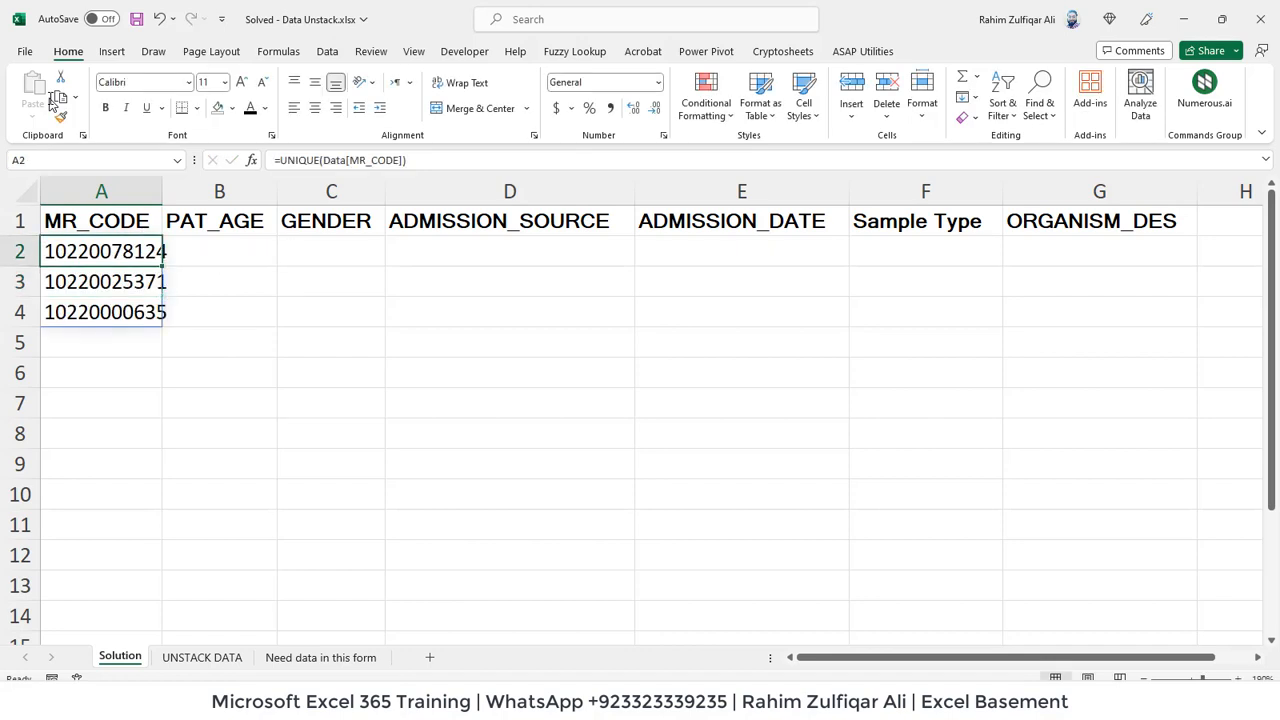
pyautogui.moveTo(162, 190); pyautogui.dragTo(182, 194)
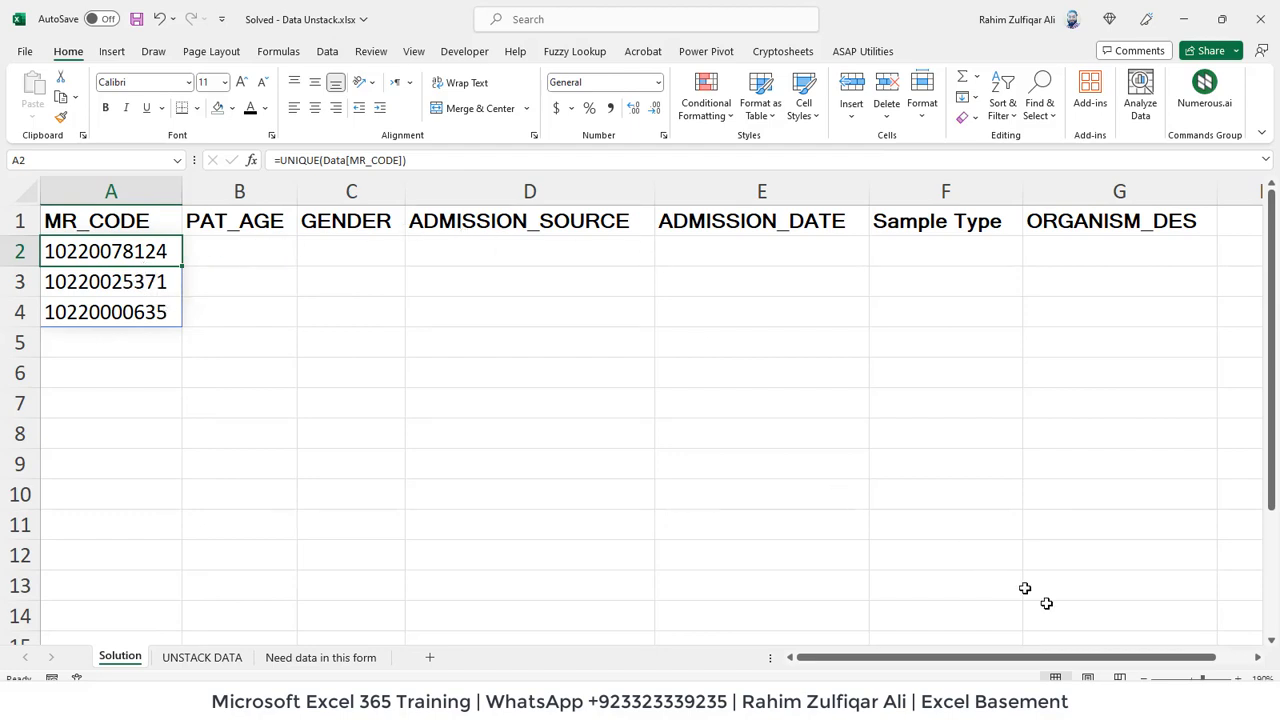
# Start a VLOOKUP formula in B2 of the Solution sheet with lookup value $A2 and the Data table as the table array
pyautogui.click(1144, 679)
pyautogui.click(1144, 679)
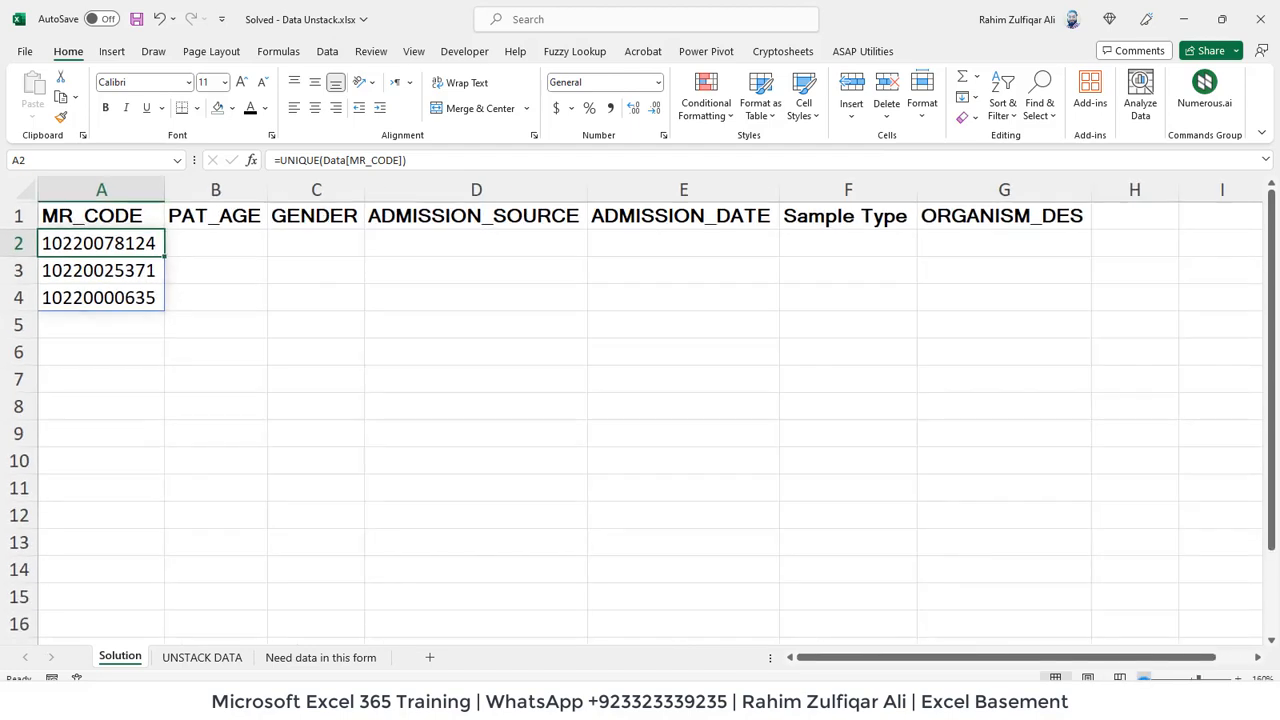
pyautogui.click(1144, 679)
pyautogui.click(1144, 679)
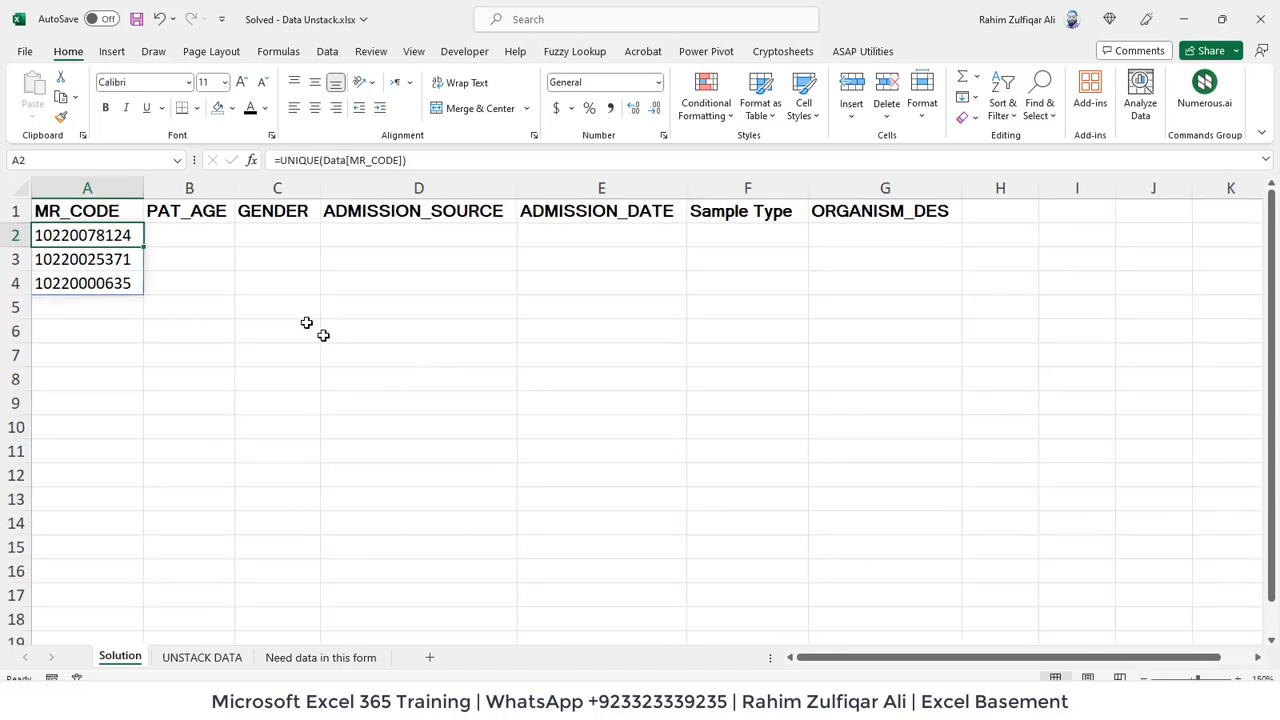
pyautogui.click(184, 242)
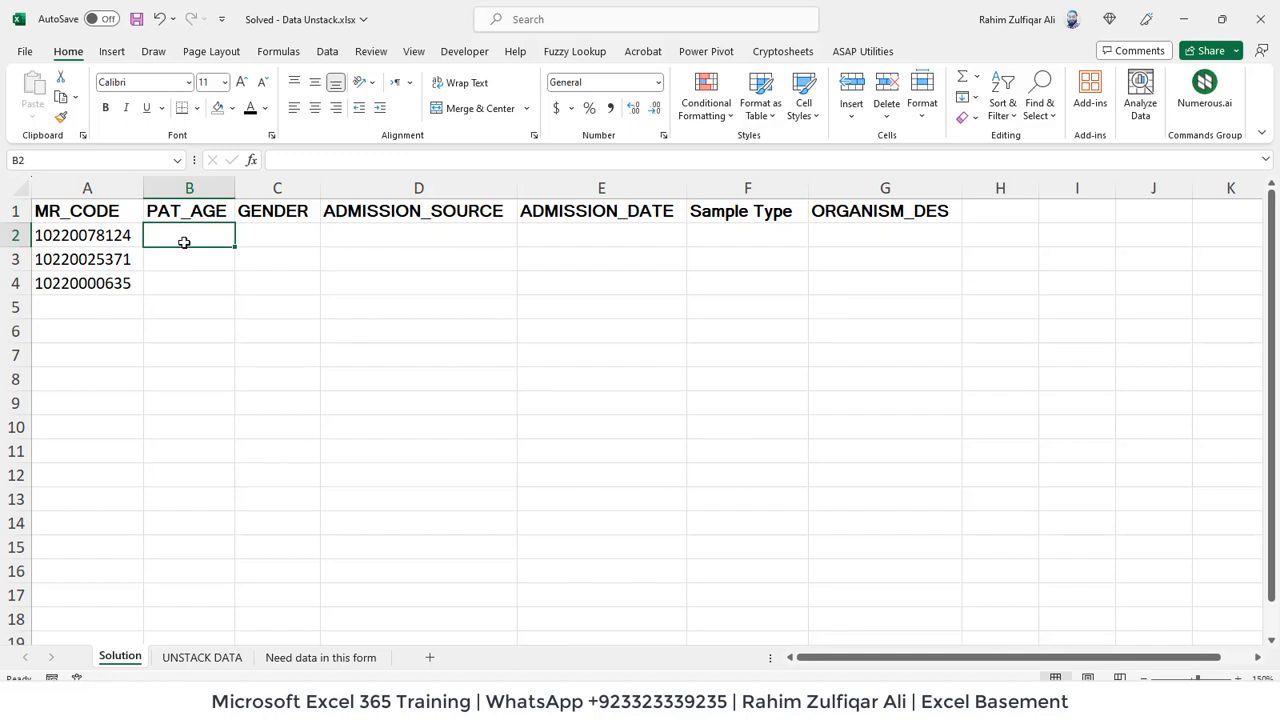
pyautogui.write('=vlo')
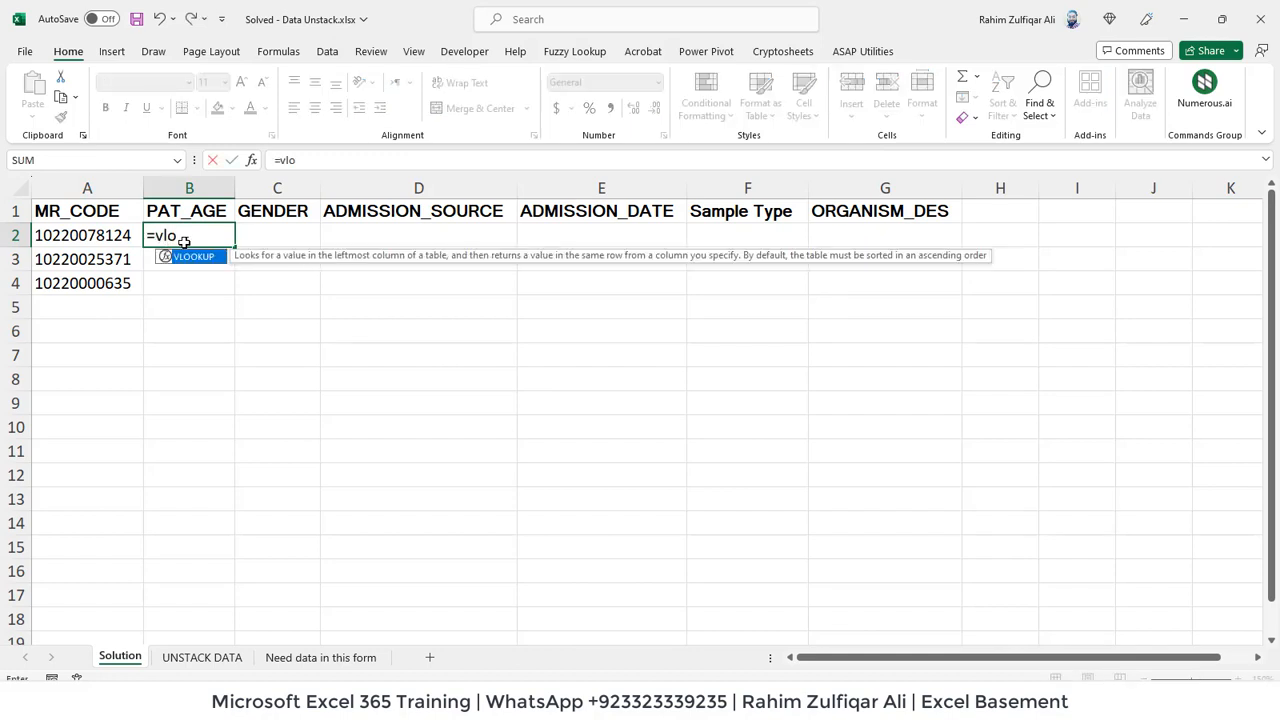
pyautogui.press('Tab')
pyautogui.press('Left')
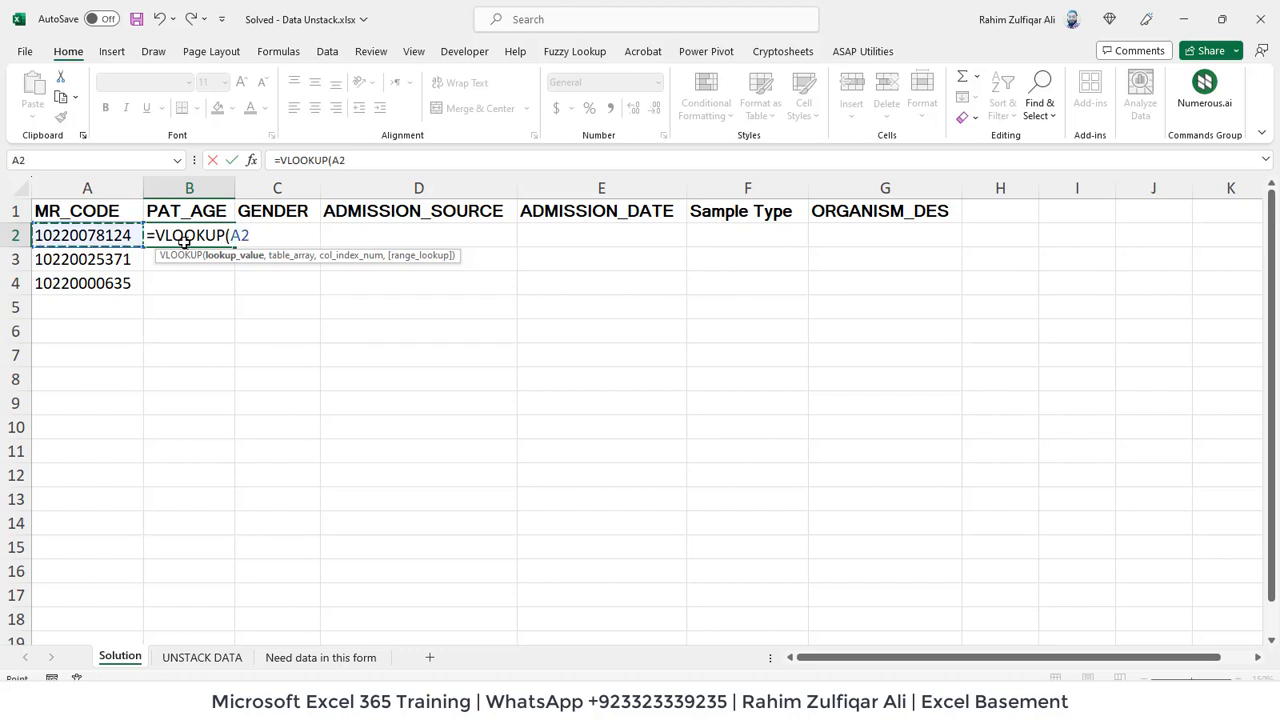
pyautogui.press('F4')
pyautogui.press('F4')
pyautogui.press('F4')
pyautogui.write(',')
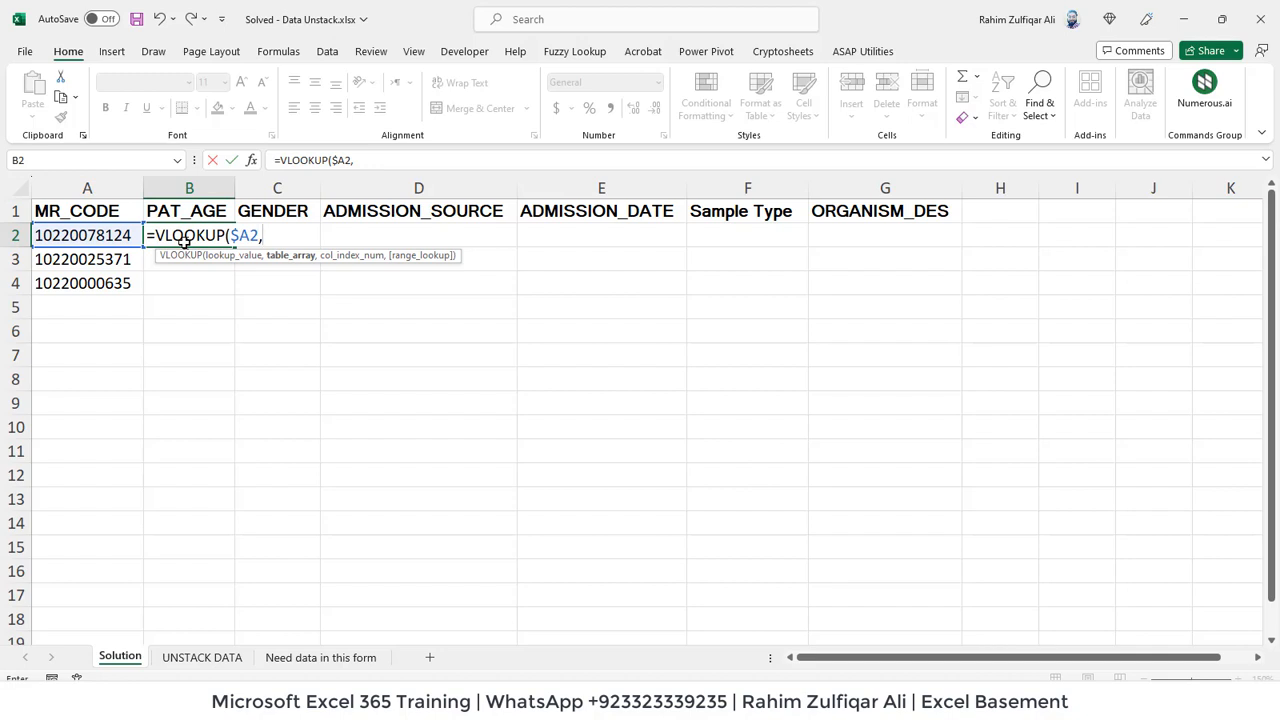
pyautogui.write('data')
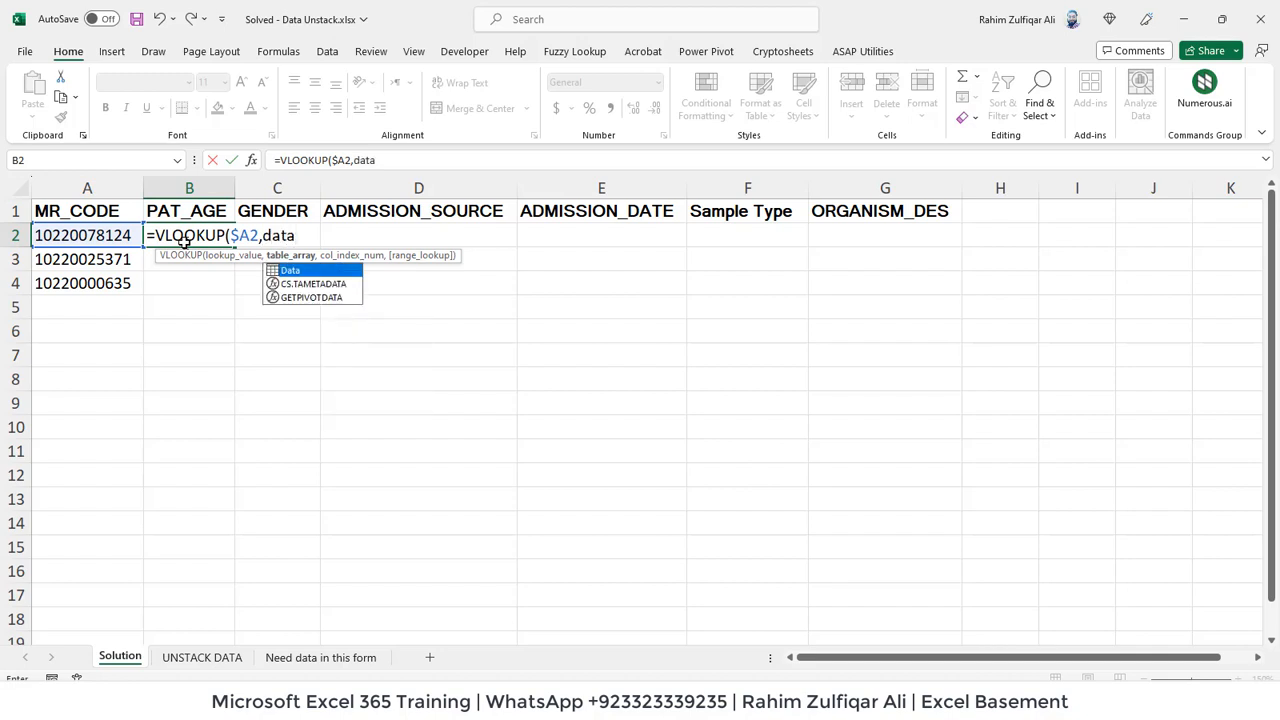
pyautogui.press('Tab')
pyautogui.write(',')
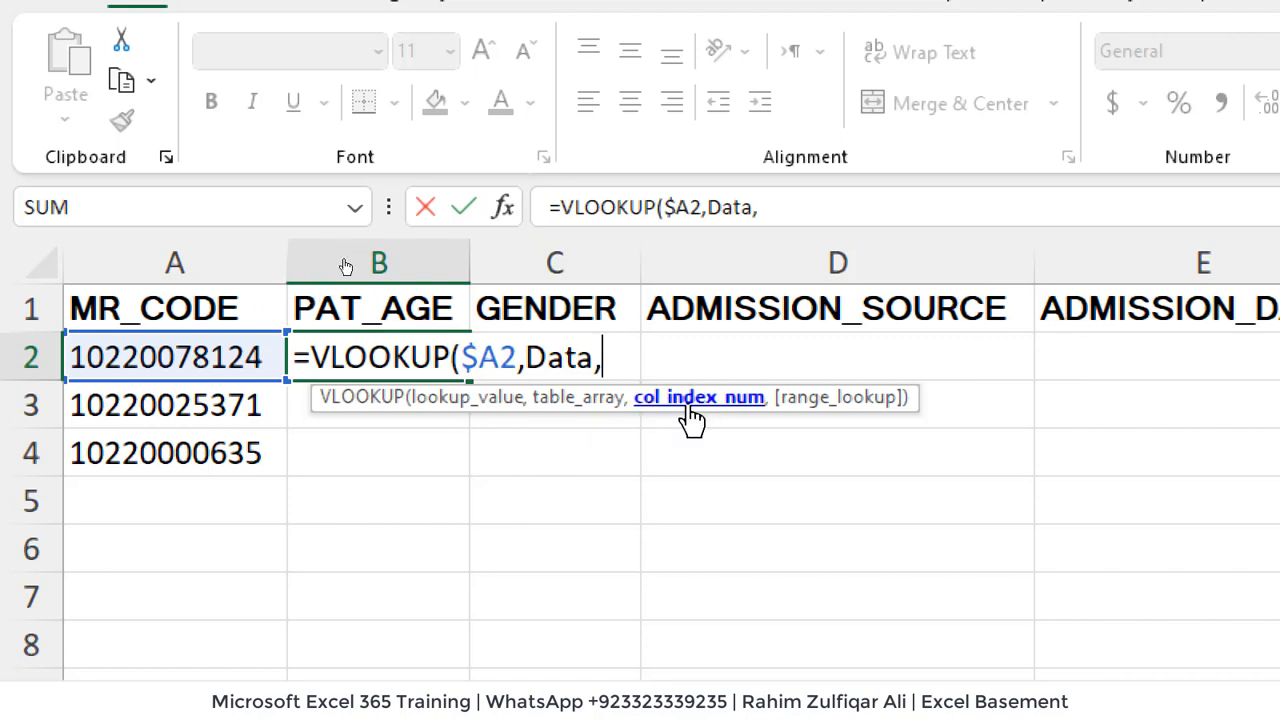
# Nest a MATCH function as the VLOOKUP column index, with the PAT_AGE header B$1 as its lookup value
pyautogui.write('match')
pyautogui.press('Tab')
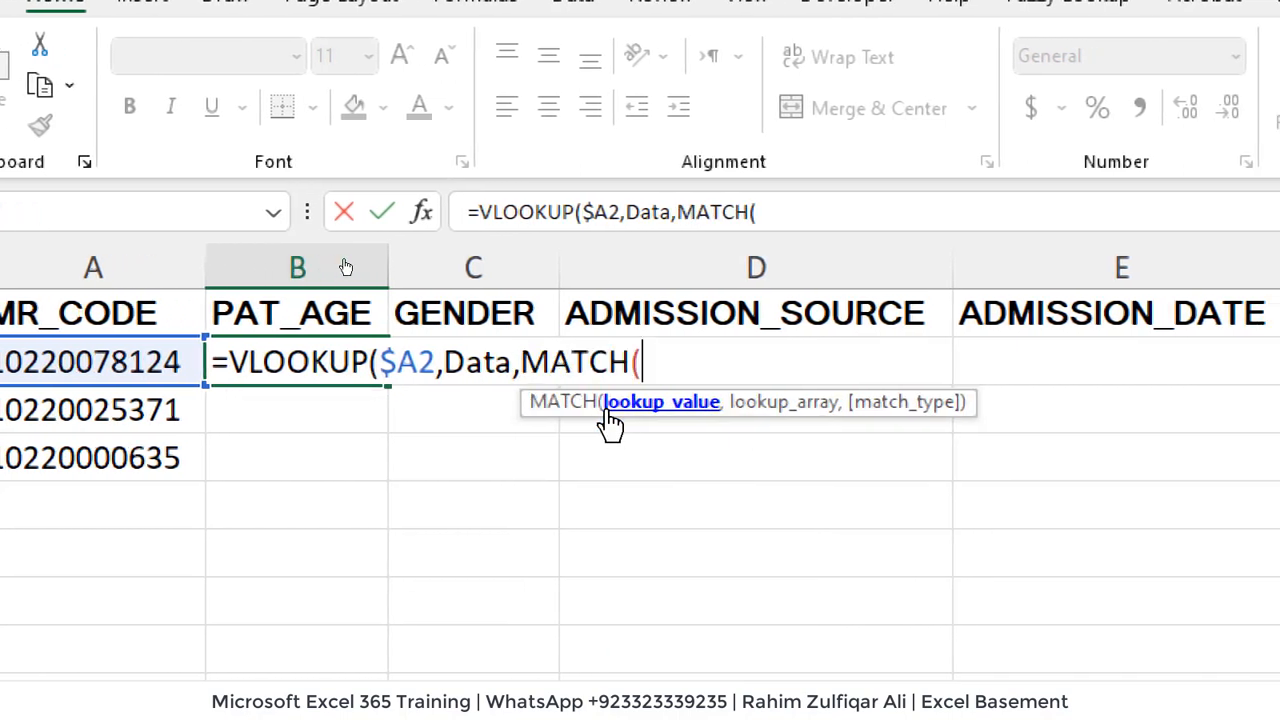
pyautogui.click(338, 313)
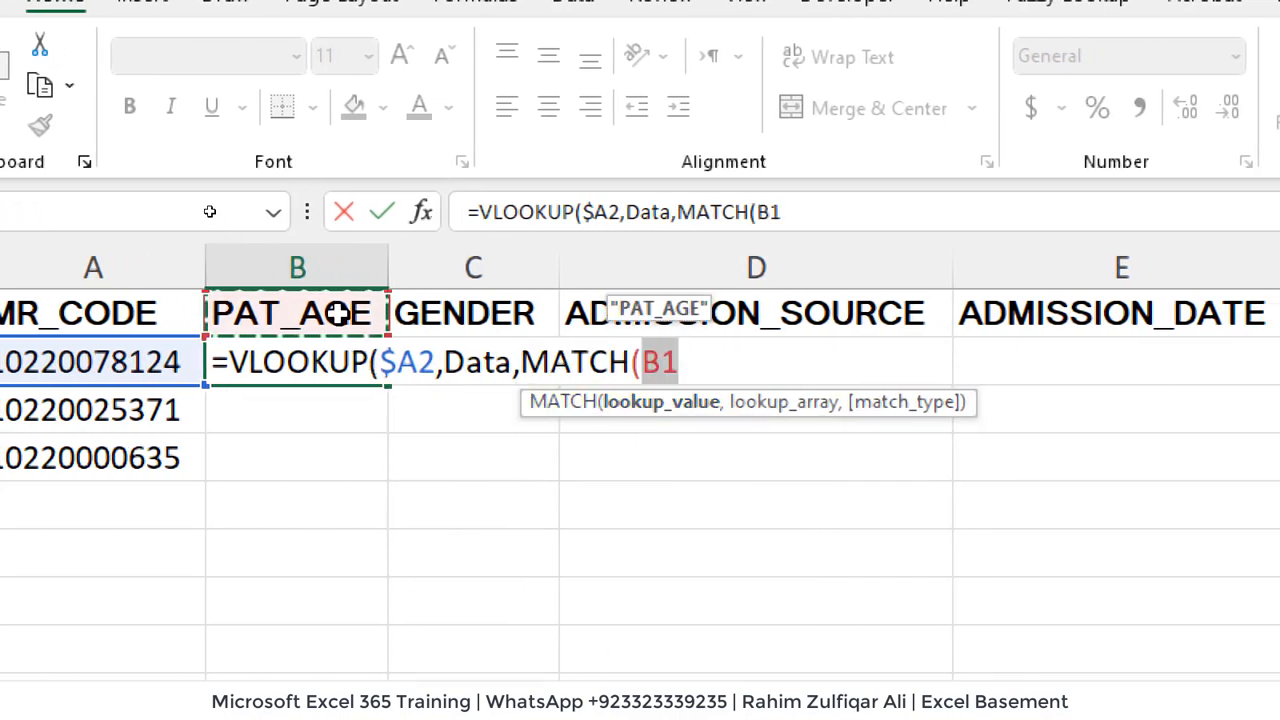
pyautogui.press('F4')
pyautogui.press('F4')
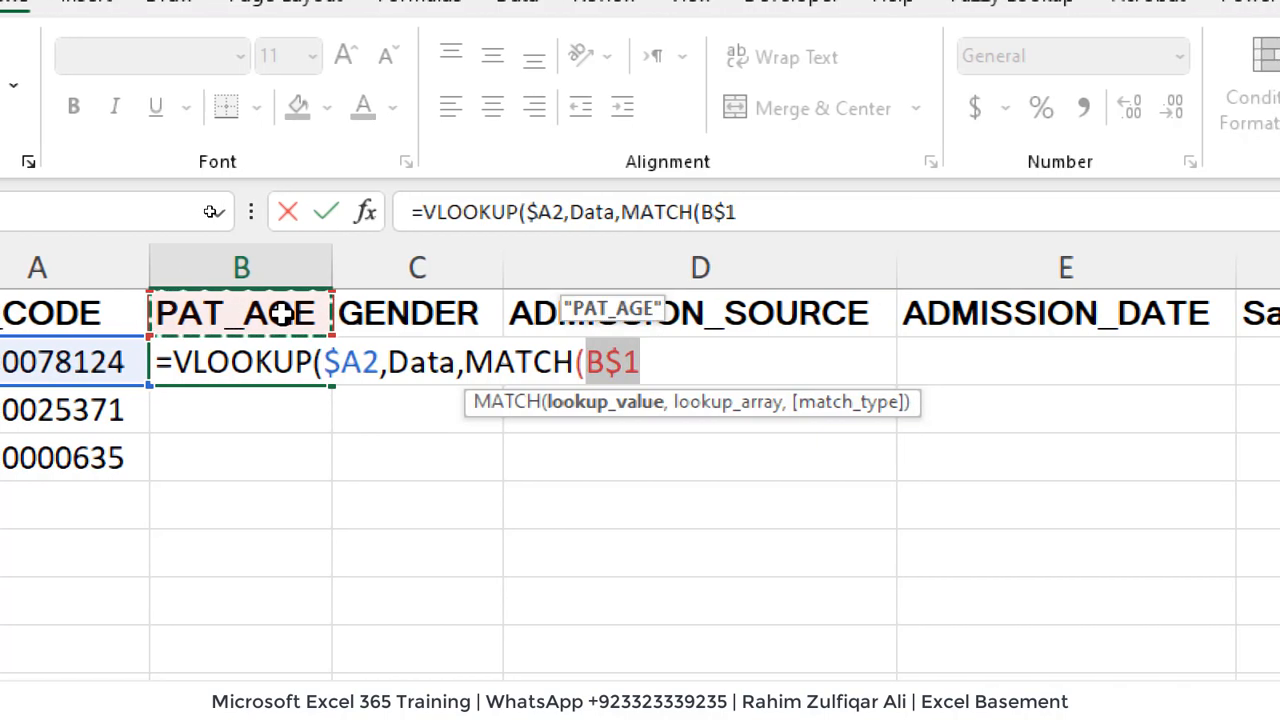
pyautogui.write(',')
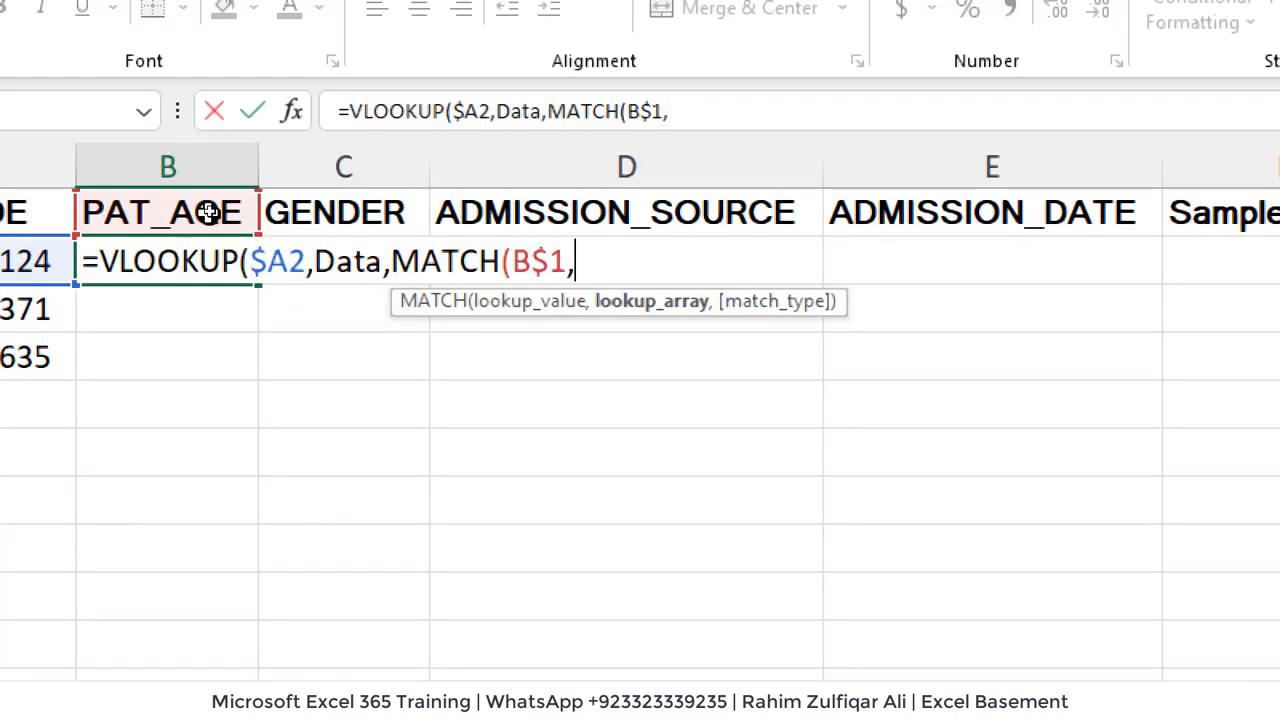
# Complete MATCH with Data[#Headers] and match type 0, and finish the VLOOKUP in B2 with FALSE for an exact match
pyautogui.write('data')
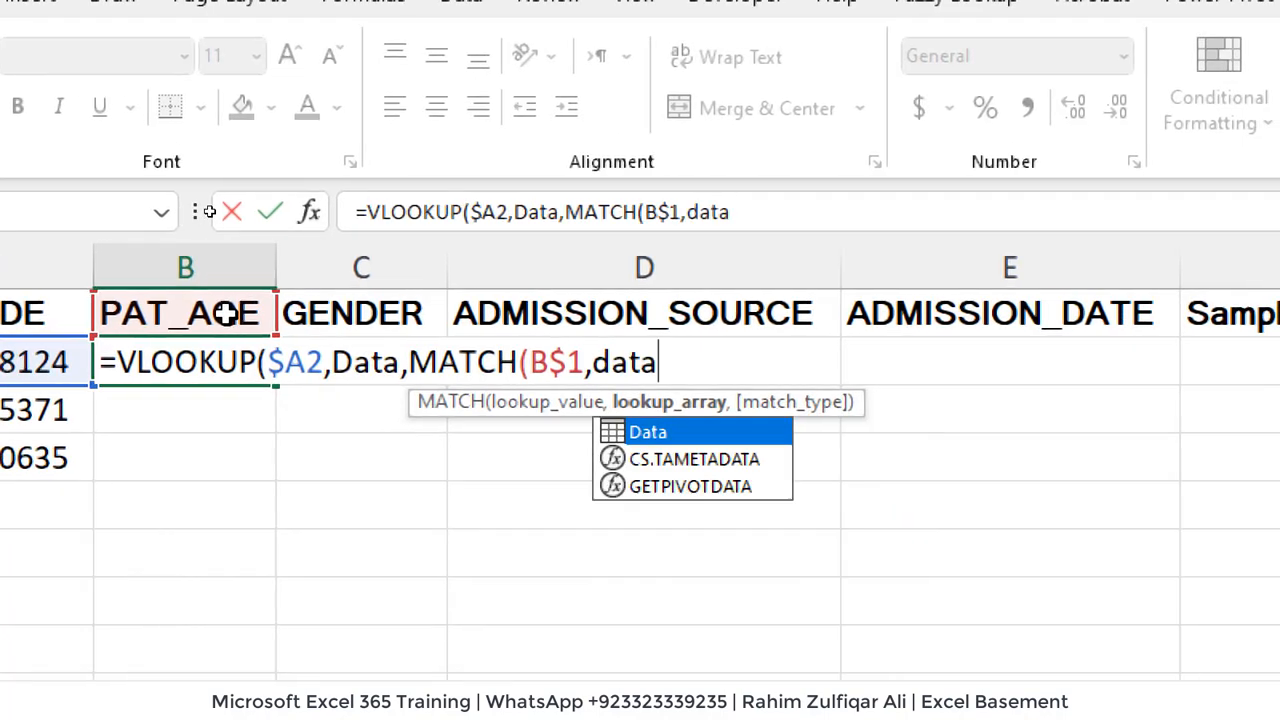
pyautogui.press('Tab')
pyautogui.write('[')
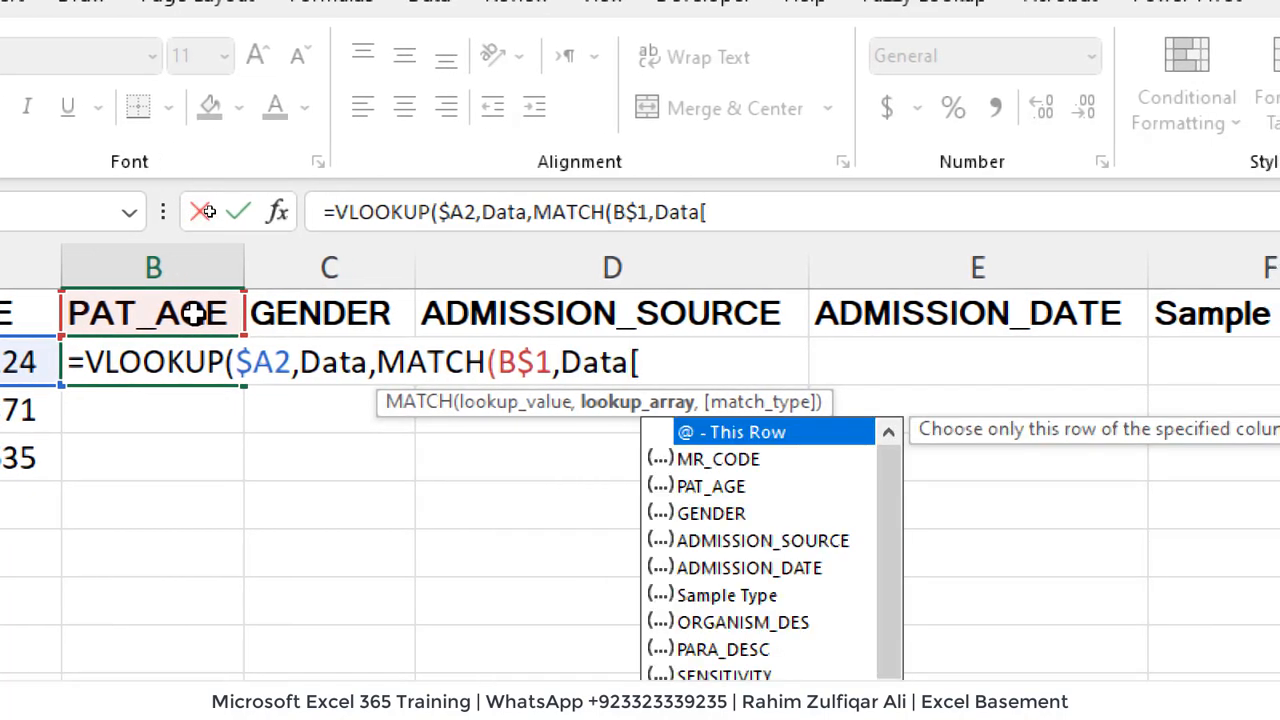
pyautogui.press('Escape')
pyautogui.press('BackSpace')
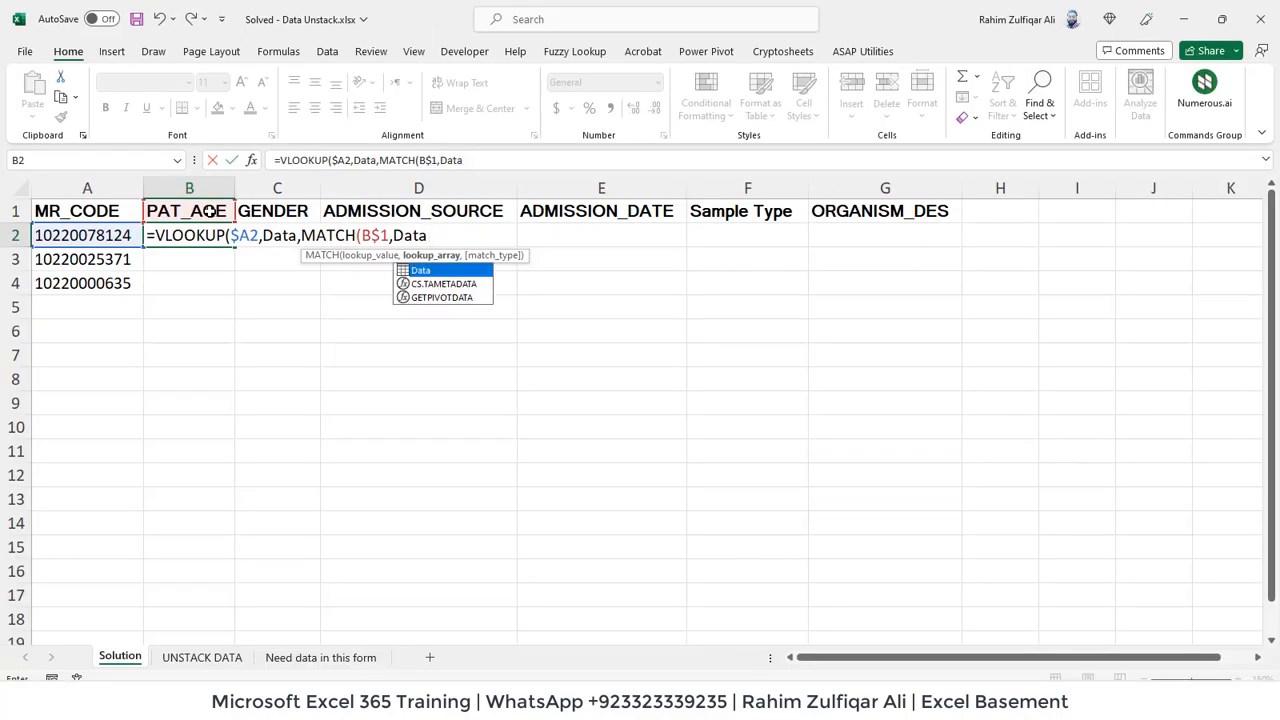
pyautogui.write('[')
pyautogui.press('Down')
pyautogui.press('Down')
pyautogui.press('Down')
pyautogui.press('Down')
pyautogui.press('Down')
pyautogui.press('Down')
pyautogui.press('Down')
pyautogui.press('Down')
pyautogui.press('Down')
pyautogui.press('Down')
pyautogui.press('Down')
pyautogui.press('Down')
pyautogui.press('Down')
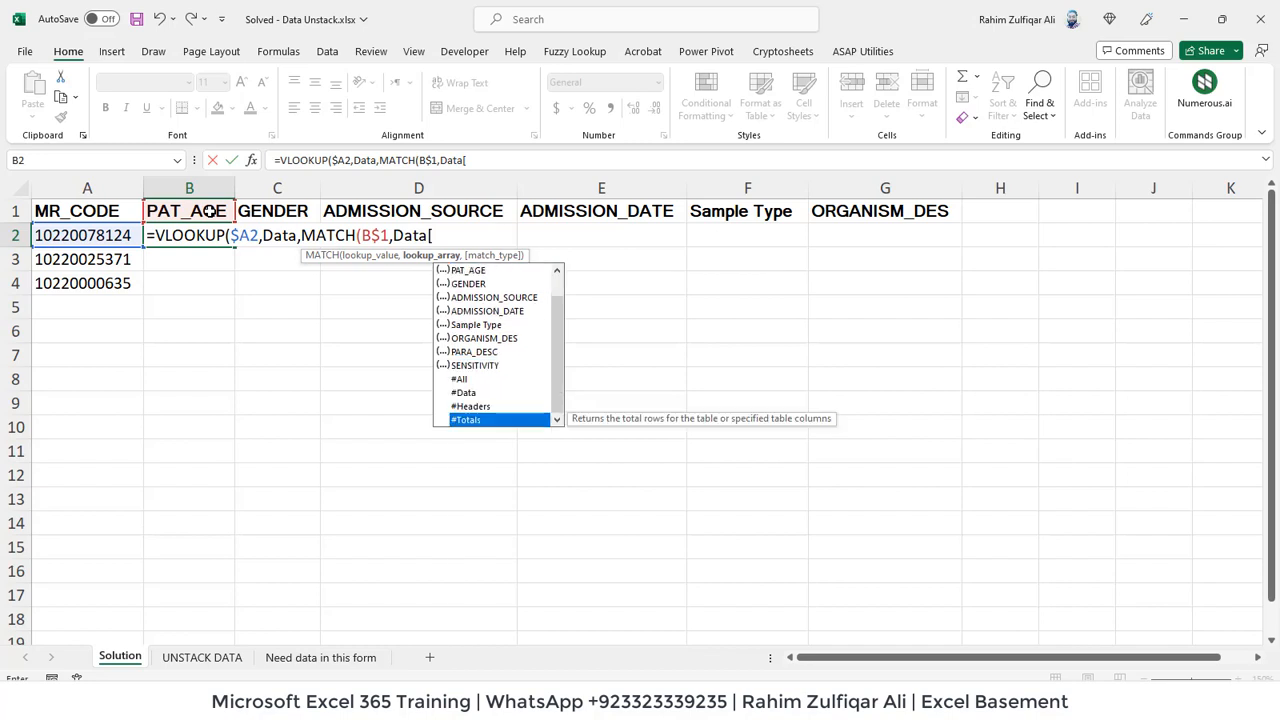
pyautogui.press('Up')
pyautogui.press('Tab')
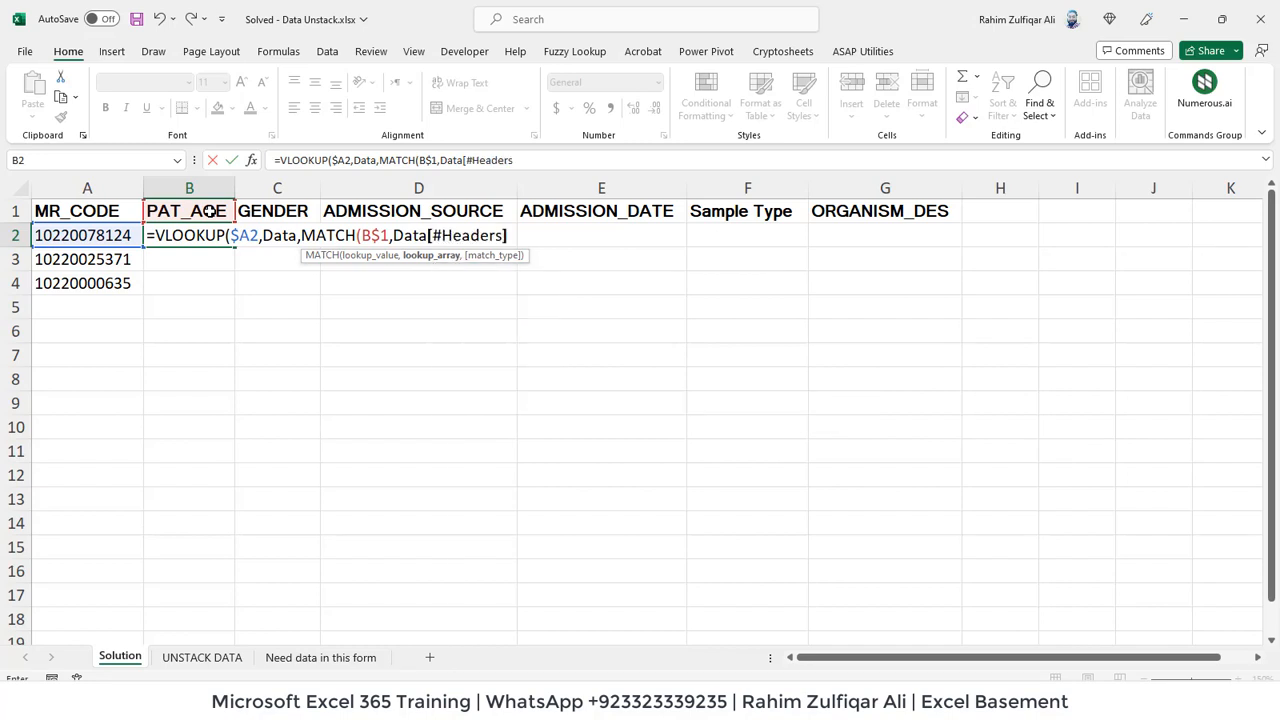
pyautogui.write(',')
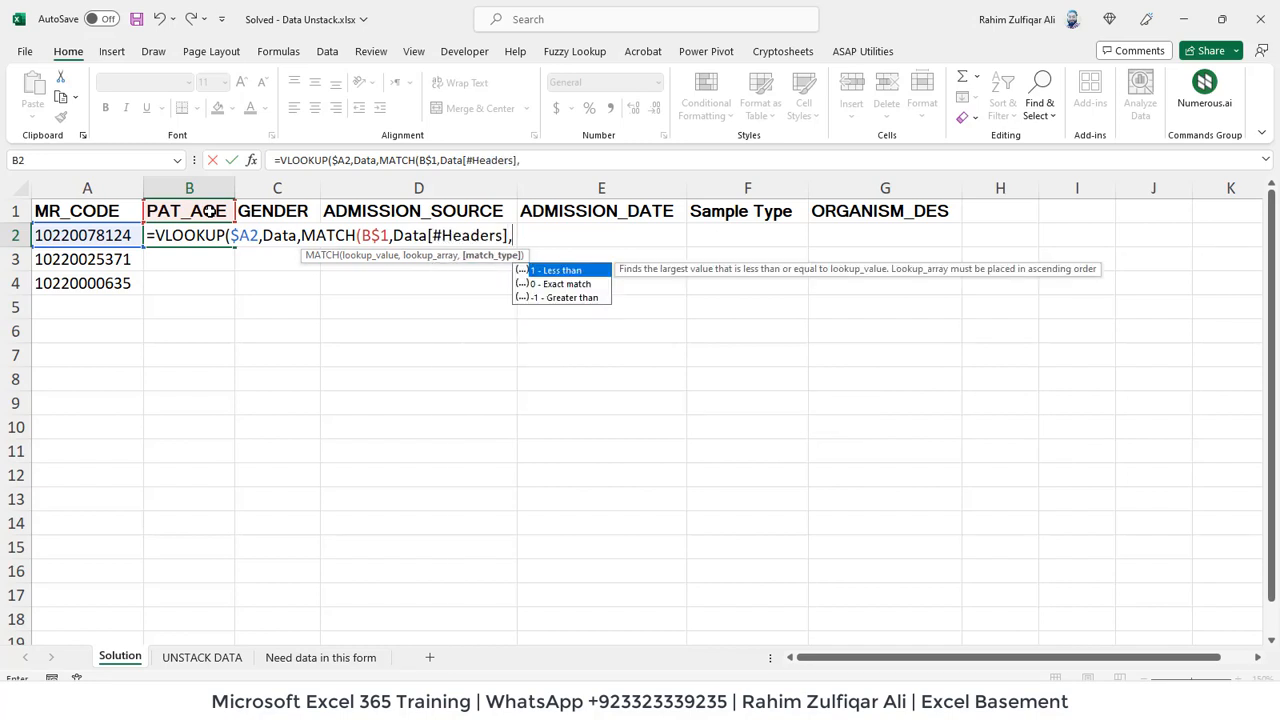
pyautogui.write('0),')
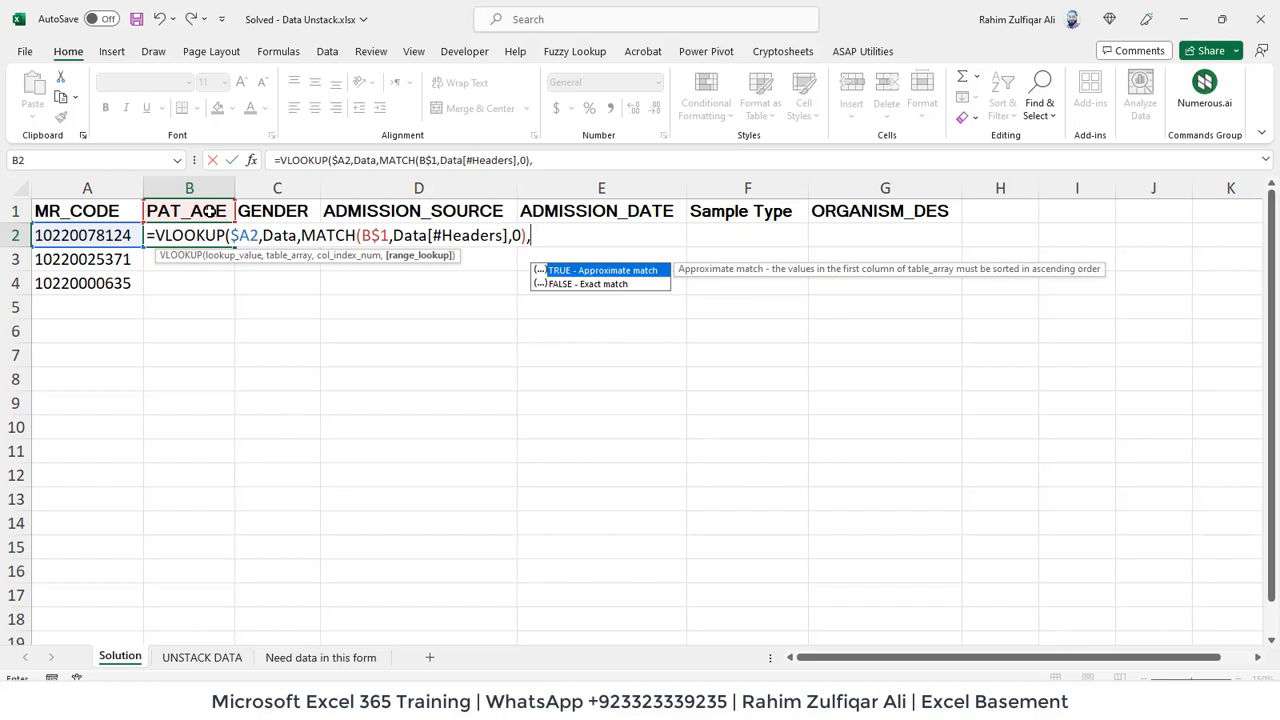
pyautogui.write('false)')
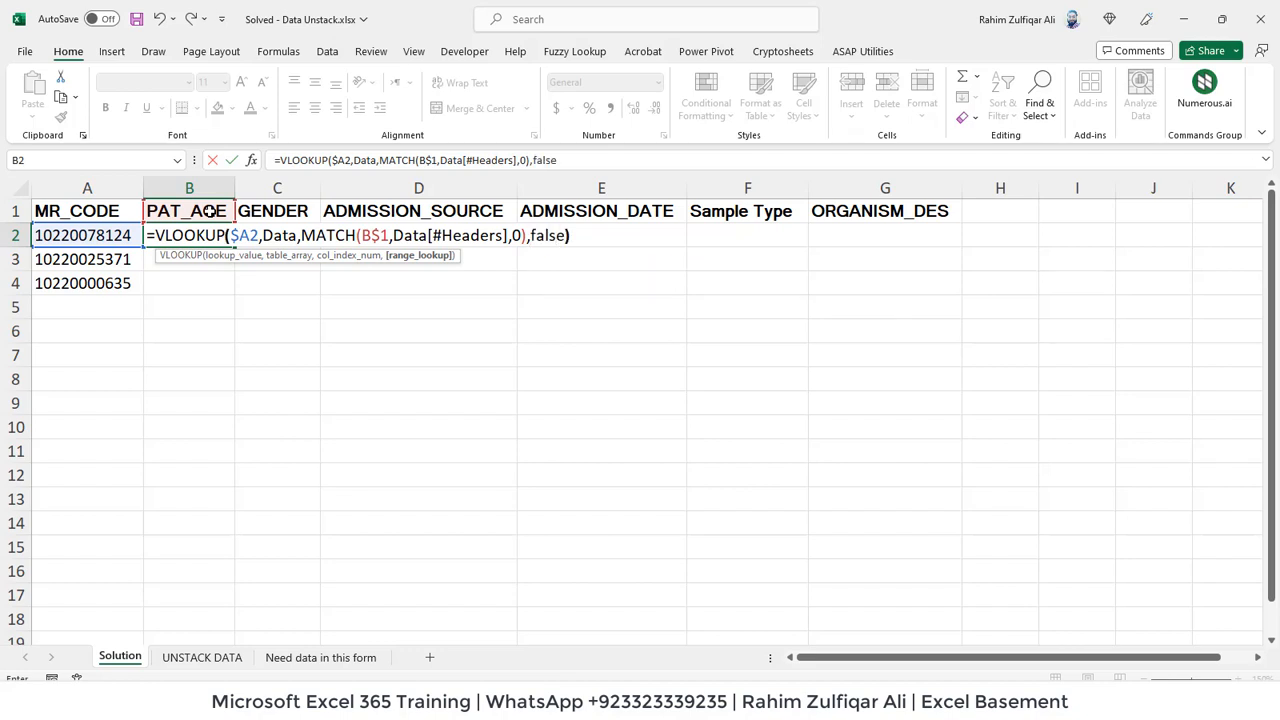
pyautogui.press('Return')
# Fill the VLOOKUP formula from B2 down to row 4 and across to the ORGANISM_DES column G
pyautogui.press('Up')
pyautogui.hotkey('shift', 'Down')
pyautogui.hotkey('shift', 'Down')
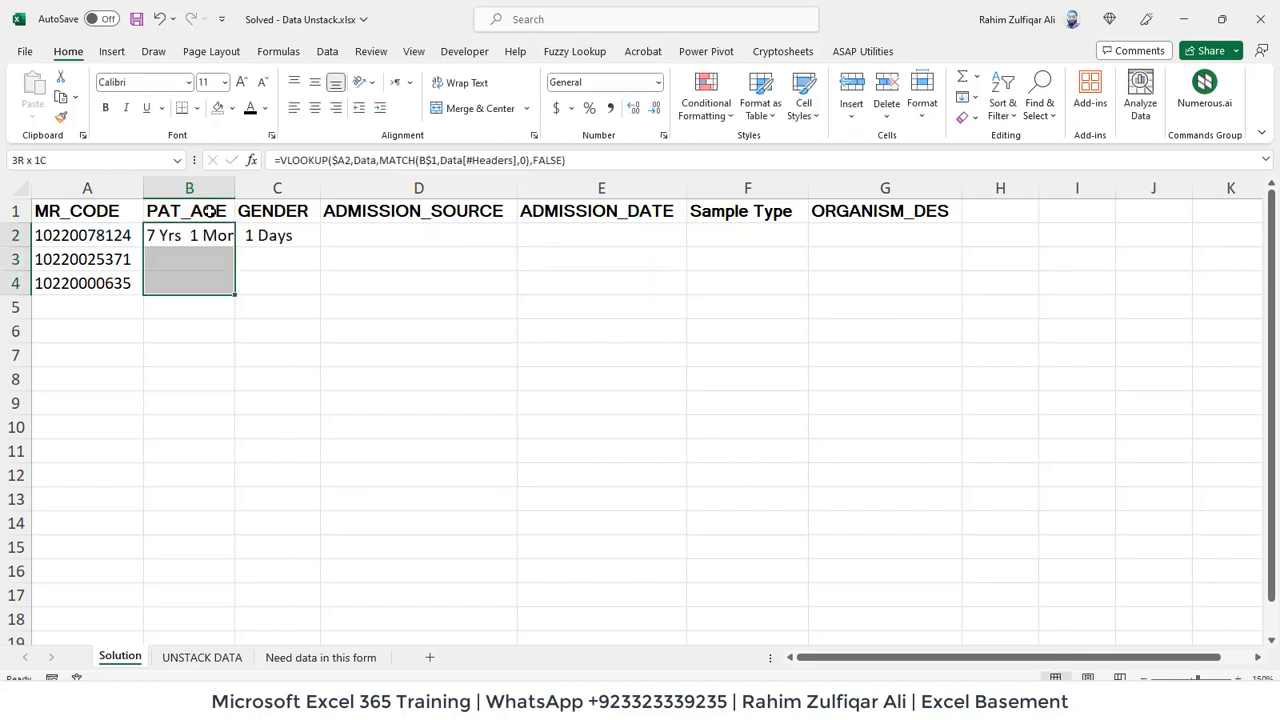
pyautogui.hotkey('ctrl', 'd')
pyautogui.hotkey('shift', 'Right')
pyautogui.hotkey('shift', 'Right')
pyautogui.hotkey('shift', 'Right')
pyautogui.hotkey('shift', 'Right')
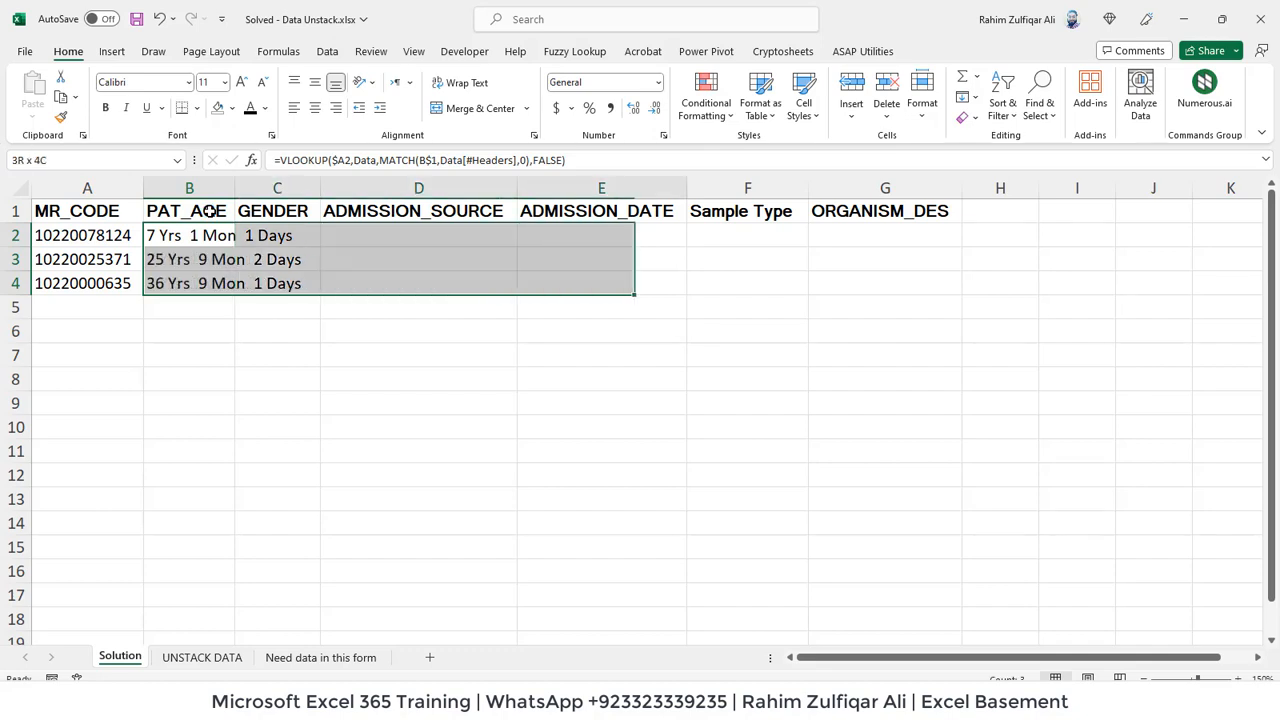
pyautogui.hotkey('shift', 'Right')
pyautogui.hotkey('ctrl', 'r')
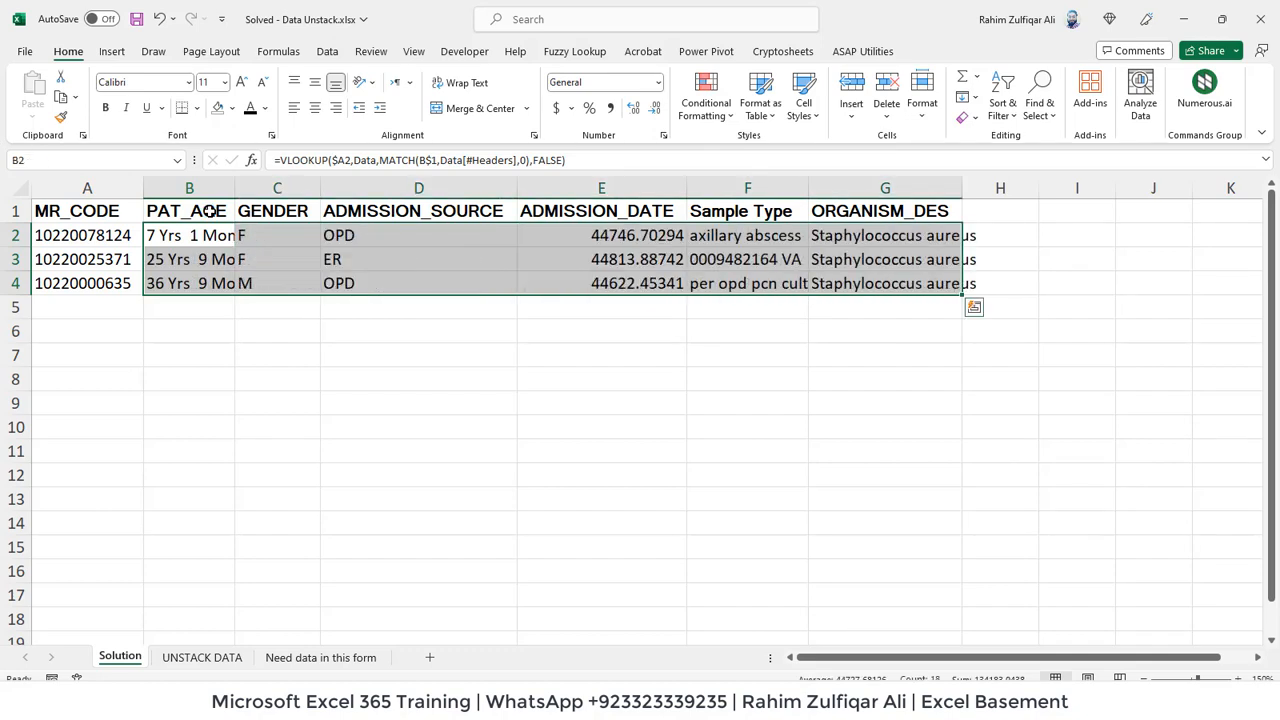
# Examine the filled lookup formulas in rows 2 to 4, including the values in the ADMISSION_DATE column
pyautogui.press('Left')
pyautogui.press('Right')
pyautogui.press('Right')
pyautogui.press('Right')
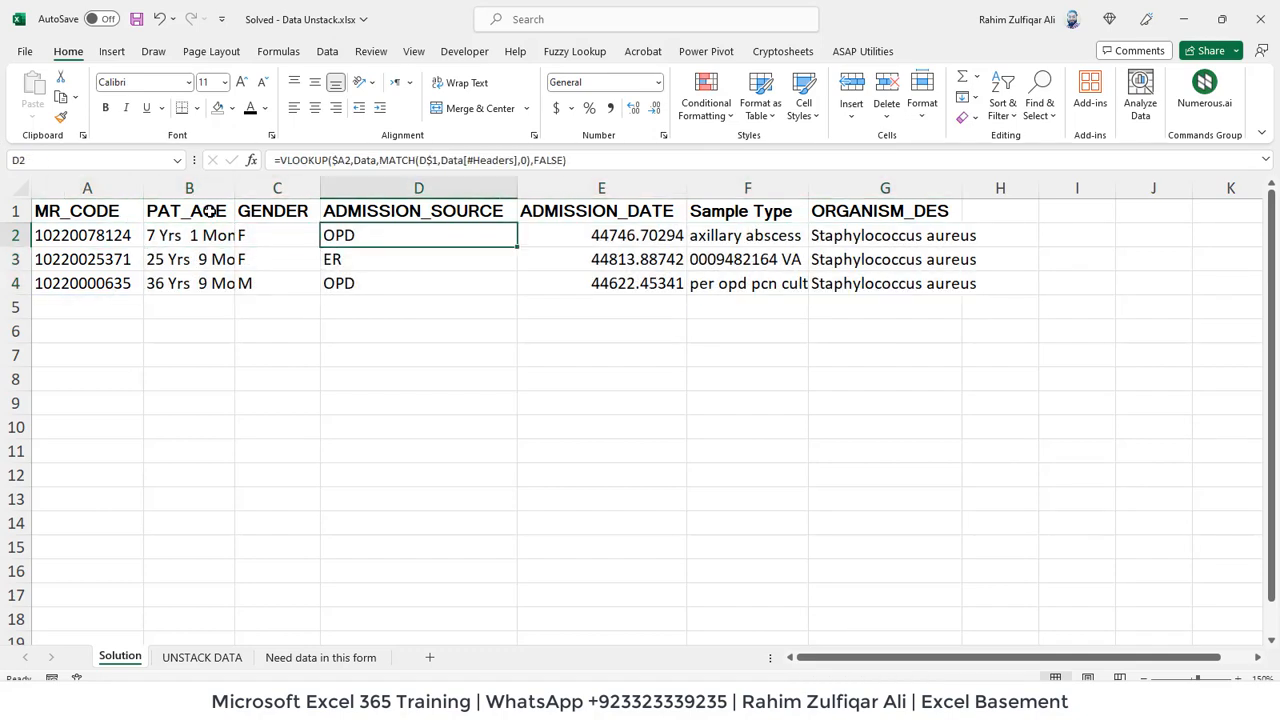
pyautogui.press('Down')
pyautogui.press('Down')
pyautogui.press('Left')
pyautogui.press('Left')
pyautogui.press('Up')
pyautogui.press('Up')
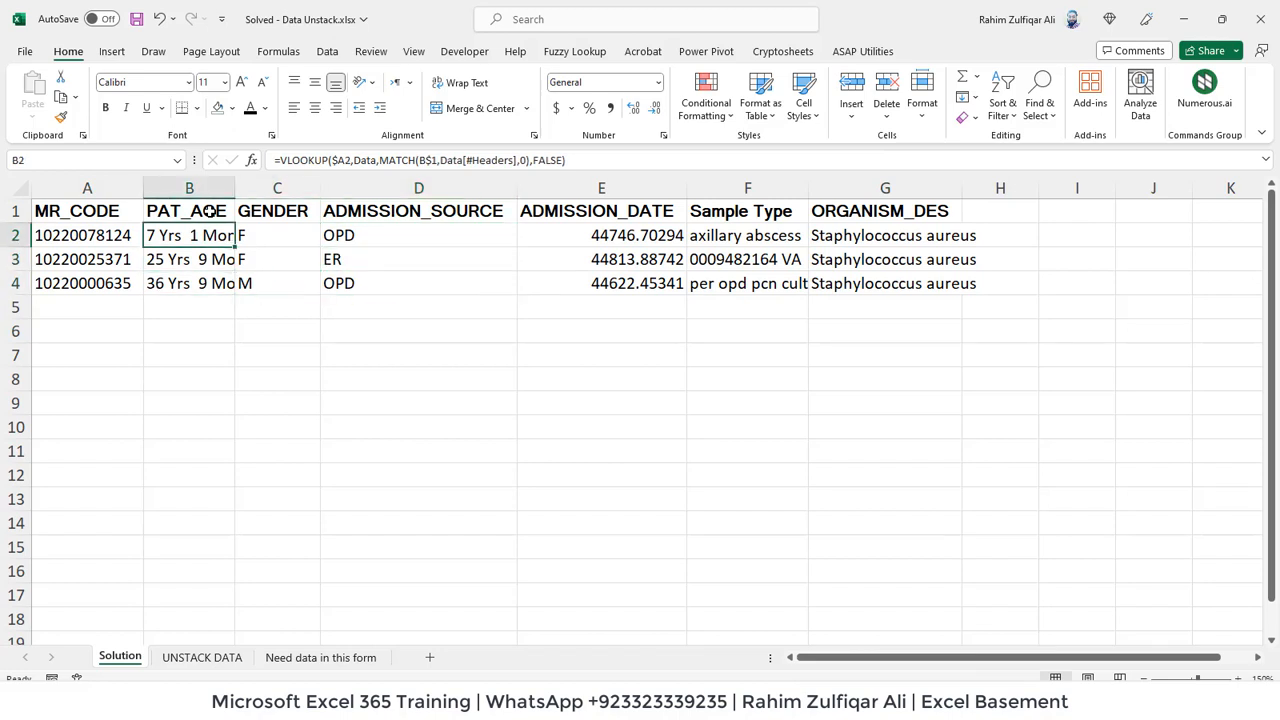
pyautogui.press('Left')
pyautogui.press('Right')
pyautogui.press('Right')
pyautogui.press('Right')
pyautogui.press('Right')
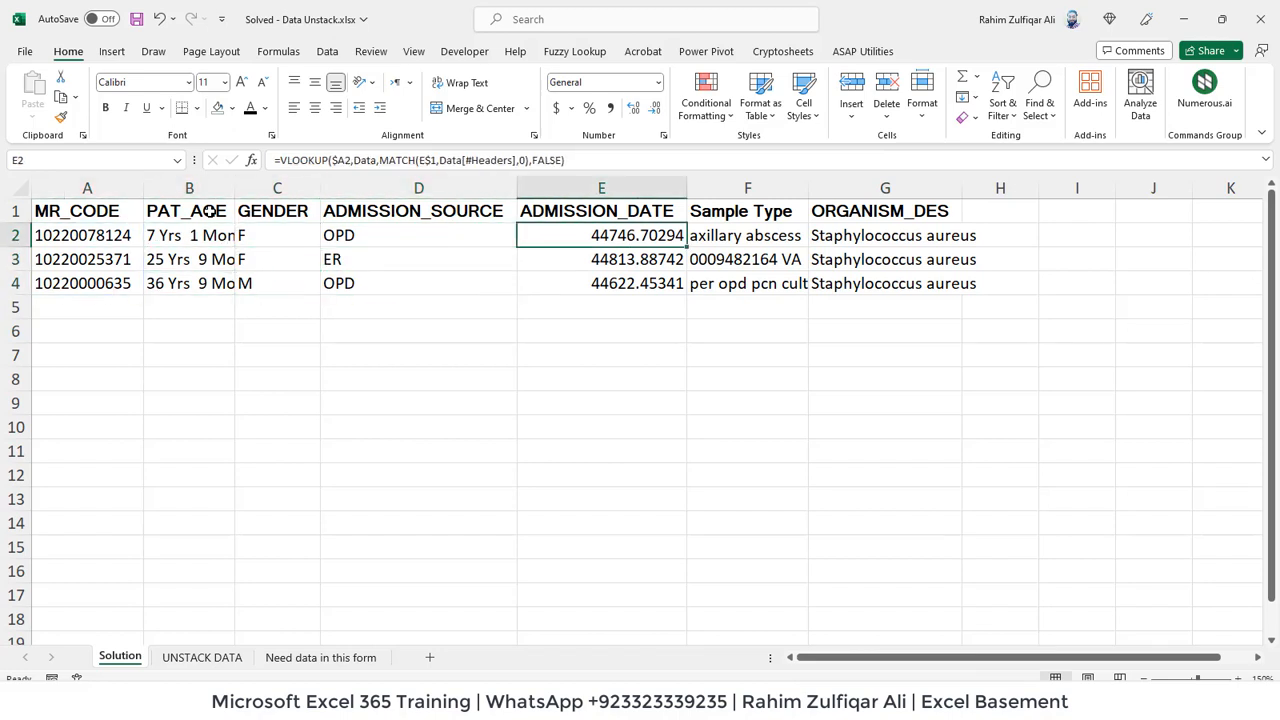
pyautogui.press('Down')
pyautogui.press('Down')
pyautogui.press('Up')
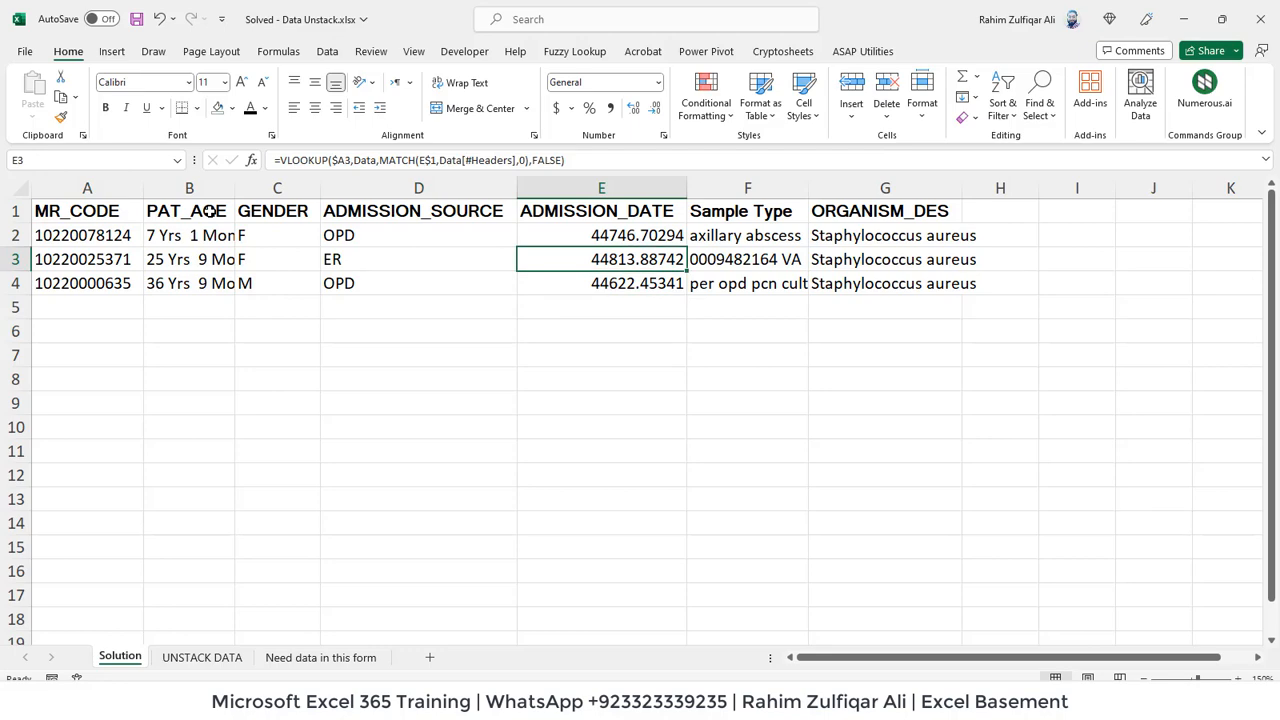
# Copy the first ADMISSION_DATE cell, E2, on the UNSTACK DATA sheet as the source of the date-time format
pyautogui.hotkey('ctrl', 'pagedown')
pyautogui.press('Down')
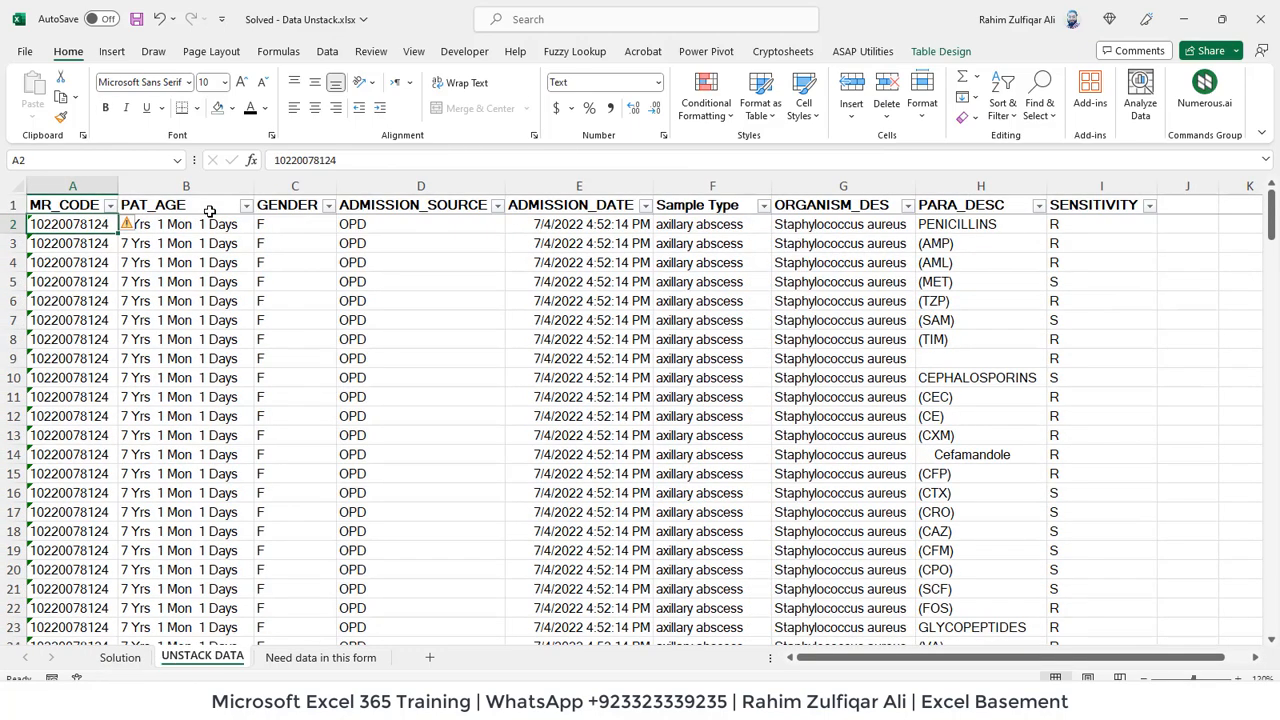
pyautogui.press('Right')
pyautogui.press('Right')
pyautogui.press('Right')
pyautogui.press('Right')
pyautogui.hotkey('ctrl', 'c')
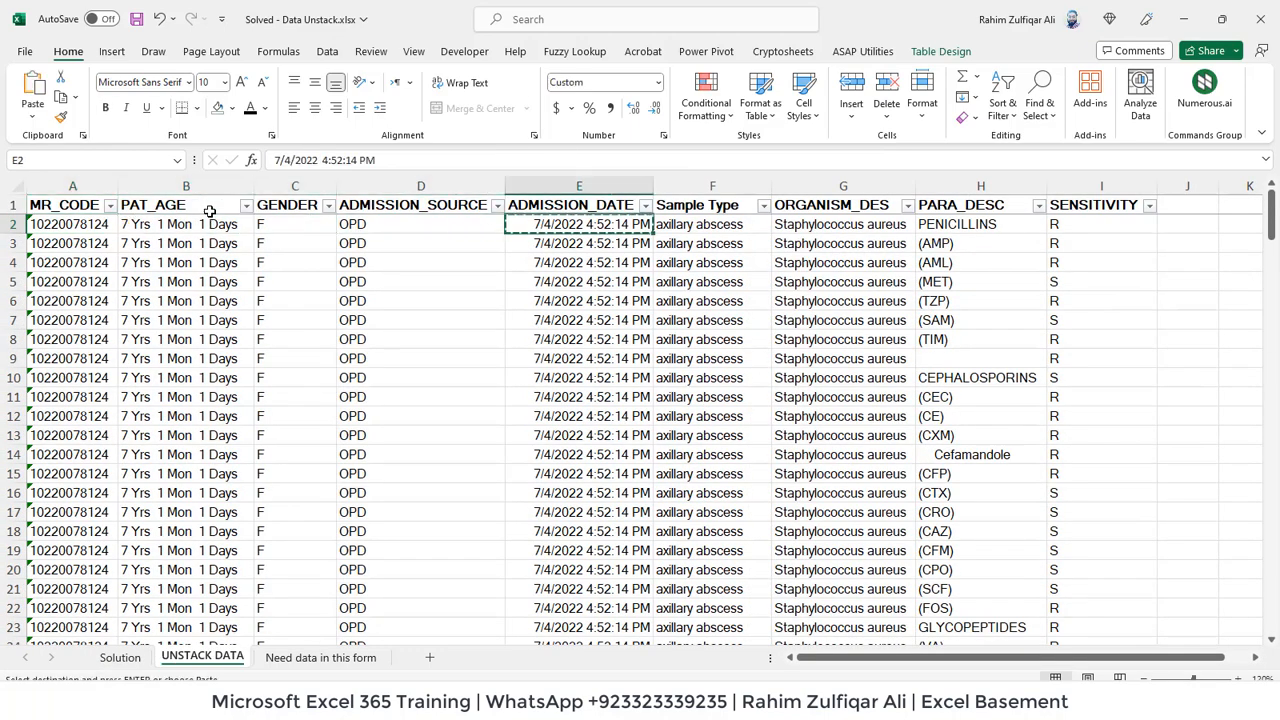
# Paste only the copied cell's formats onto the ADMISSION_DATE cells E2:E4 on the Solution sheet
pyautogui.hotkey('ctrl', 'pageup')
pyautogui.press('Up')
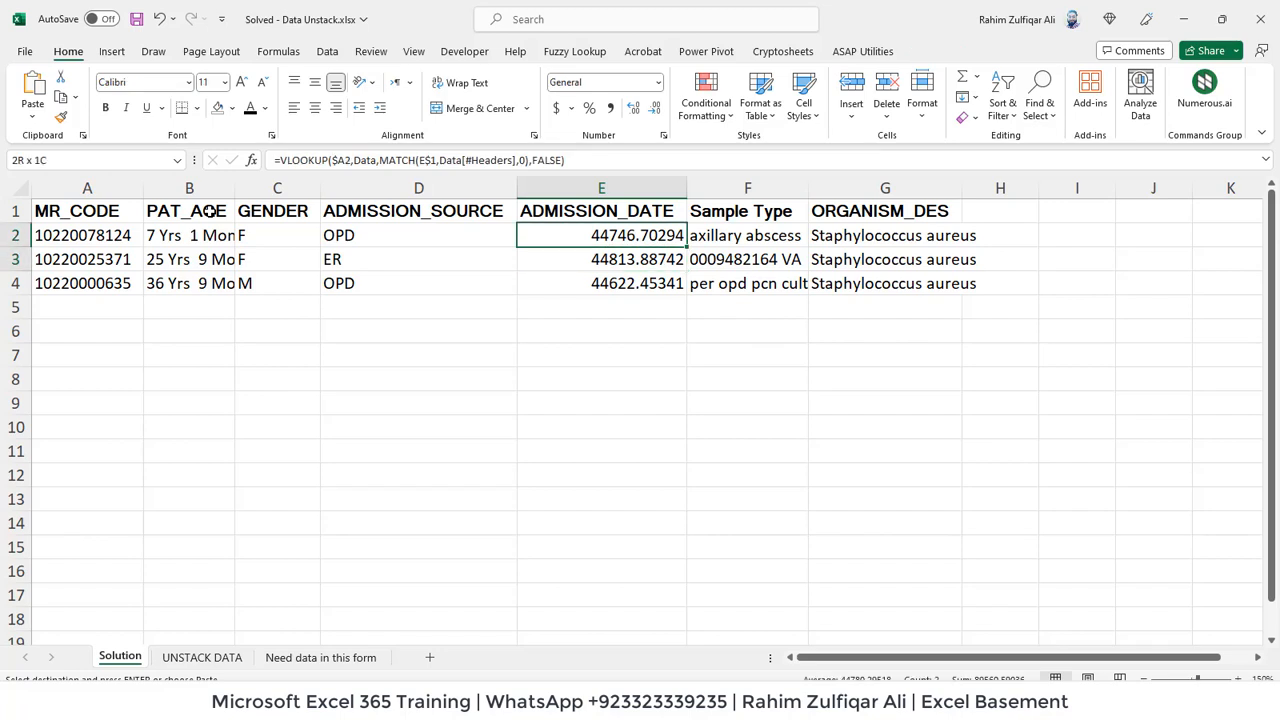
pyautogui.hotkey('shift', 'Down')
pyautogui.hotkey('shift', 'Down')
pyautogui.hotkey('ctrl', 'v')
pyautogui.hotkey('ctrl', 'alt', 'v')
pyautogui.press('v')
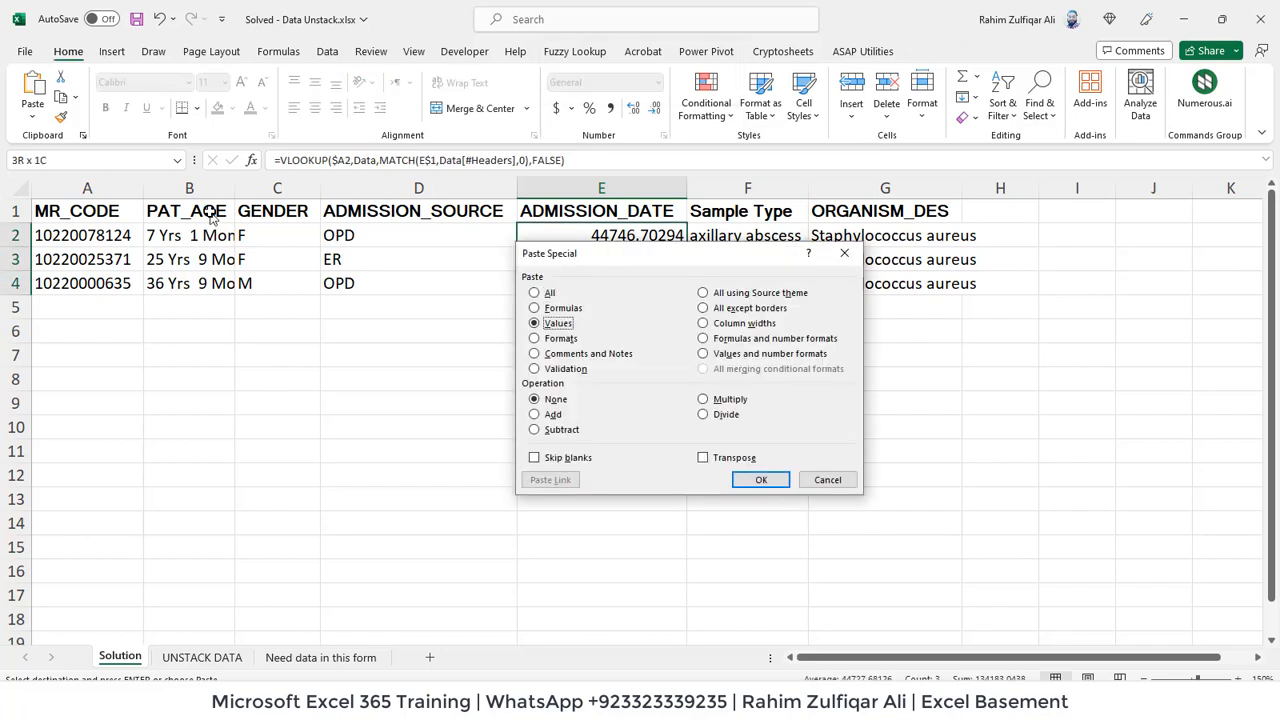
pyautogui.press('Return')
pyautogui.hotkey('shift', 'Up')
pyautogui.hotkey('shift', 'Up')
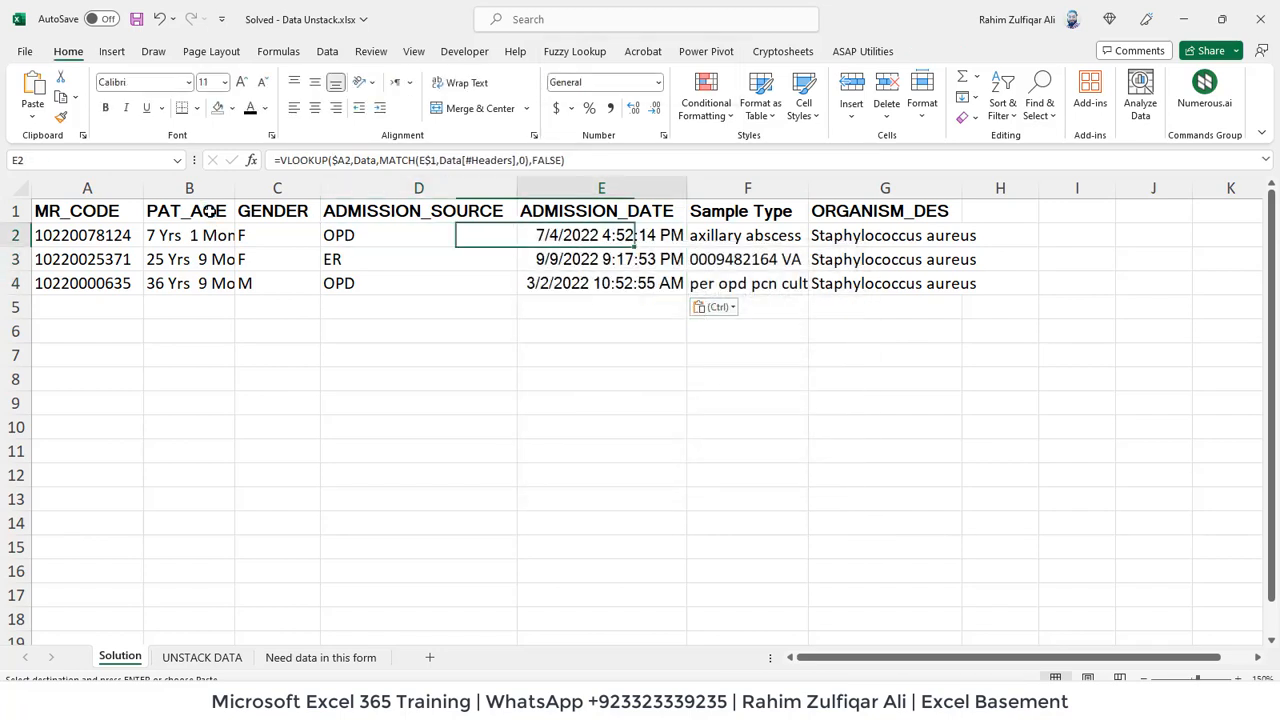
# Examine the VLOOKUP/MATCH formulas in row 2 up to ADMISSION_DATE, checking how the header reference changes in each column
pyautogui.press('Right')
pyautogui.press('Right')
pyautogui.press('Left')
pyautogui.press('Left')
pyautogui.press('Left')
pyautogui.press('Left')
pyautogui.press('Left')
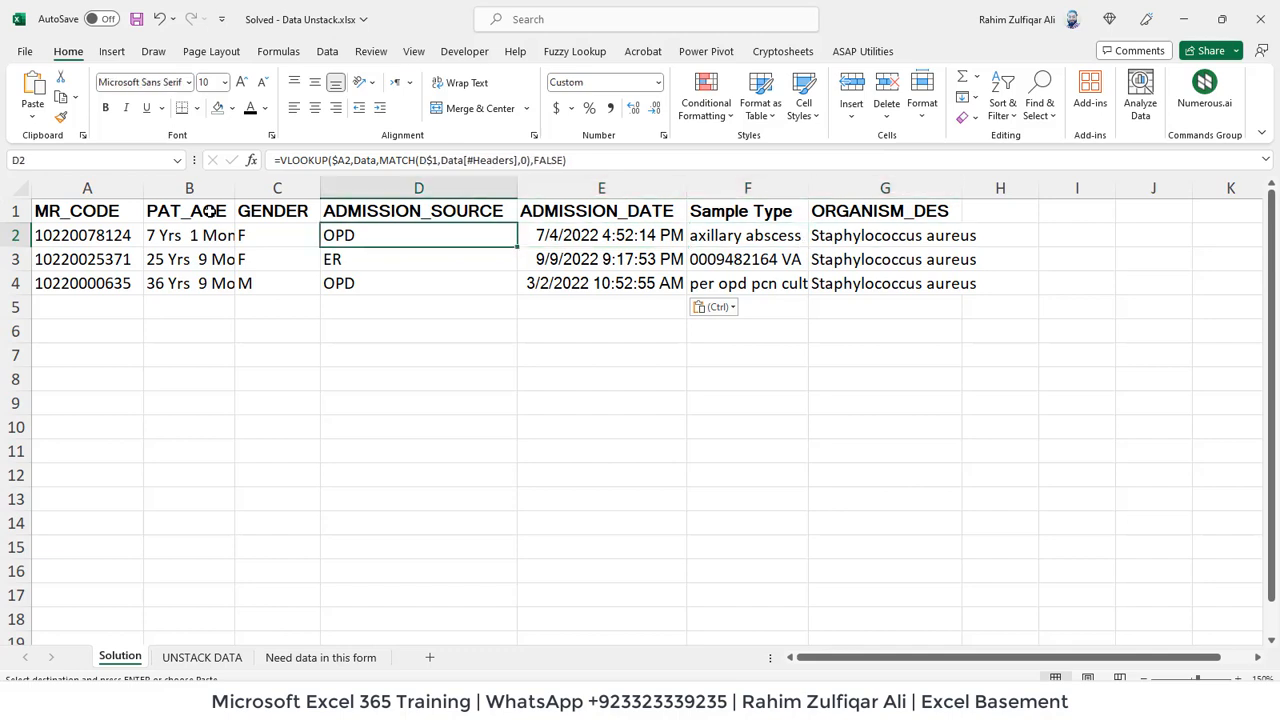
pyautogui.press('F2')
pyautogui.press('Escape')
pyautogui.press('Right')
pyautogui.press('F2')
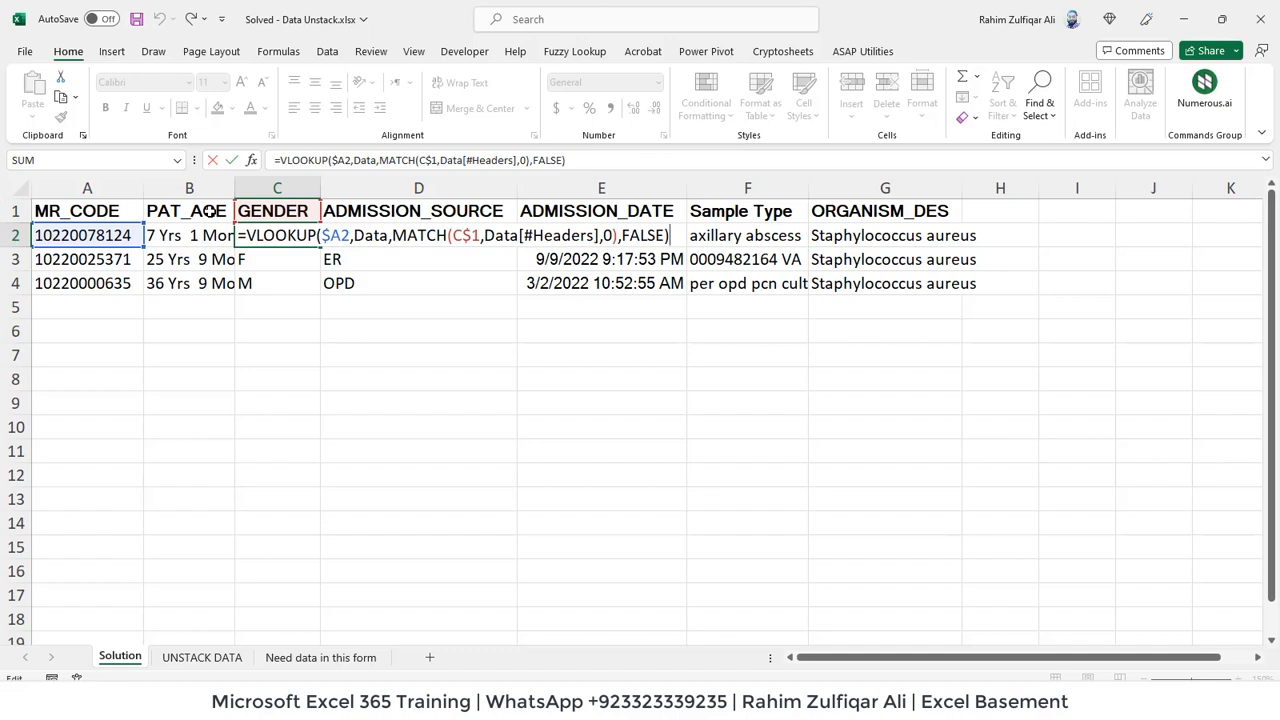
pyautogui.press('Escape')
pyautogui.press('Right')
pyautogui.press('F2')
pyautogui.press('Escape')
pyautogui.press('Right')
pyautogui.press('F2')
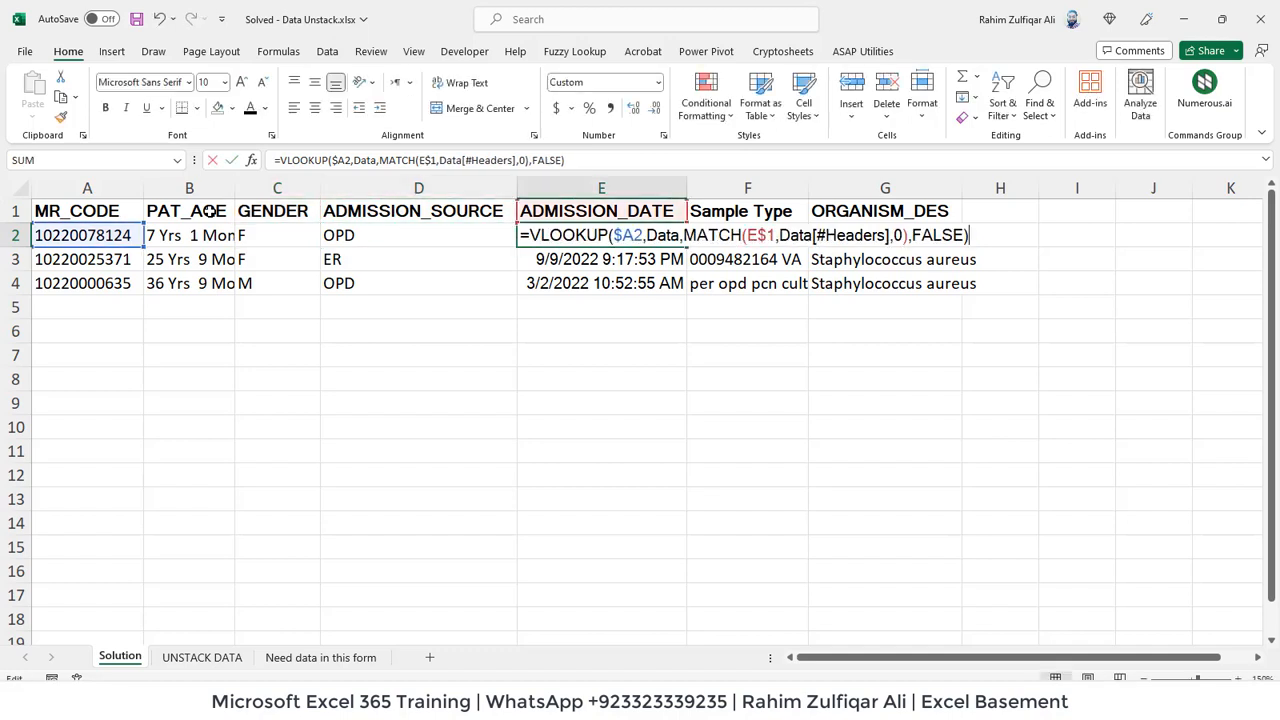
pyautogui.press('Escape')
# Freeze panes at H2 so that row 1 and columns A to G stay in view
pyautogui.press('Right')
pyautogui.press('Right')
pyautogui.press('Right')
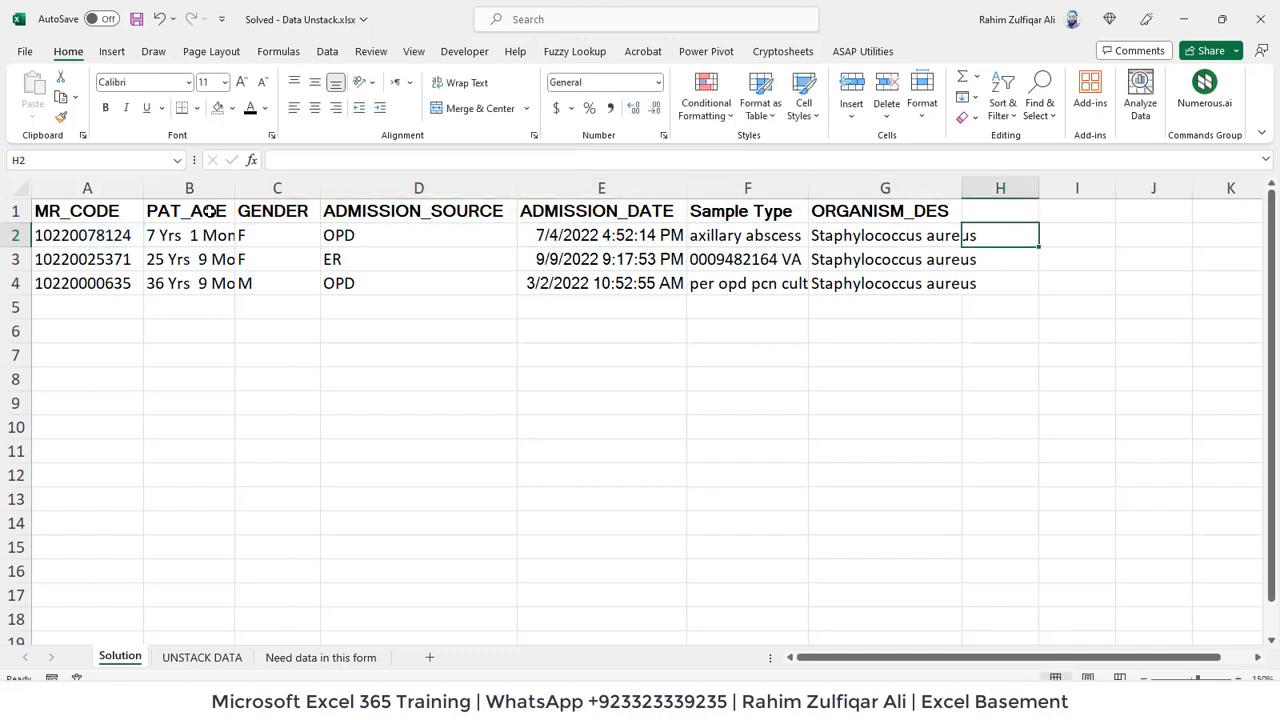
pyautogui.hotkey('alt', 'w')
pyautogui.press('f')
pyautogui.press('f')
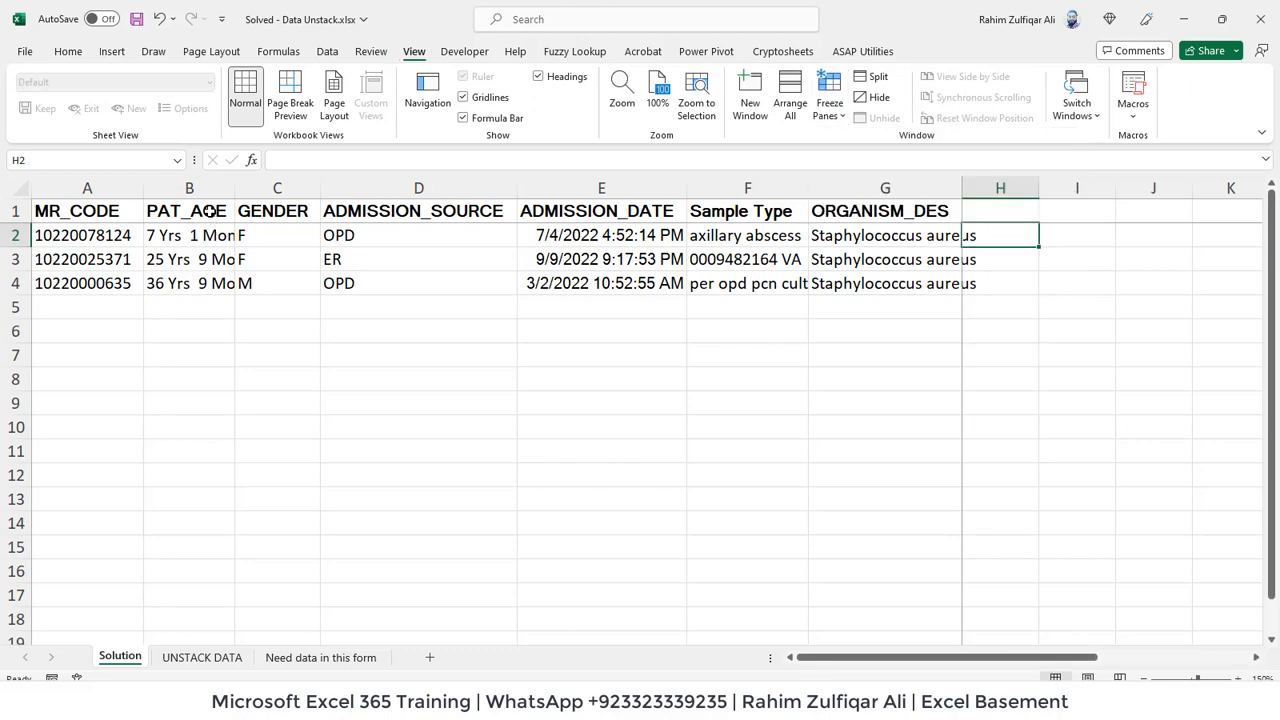
# Examine the antibiotic entries in the PARA_DESC column of the UNSTACK DATA sheet and their SENSITIVITY values
pyautogui.hotkey('ctrl', 'pagedown')
pyautogui.press('Right')
pyautogui.press('Right')
pyautogui.press('Right')
pyautogui.press('Right')
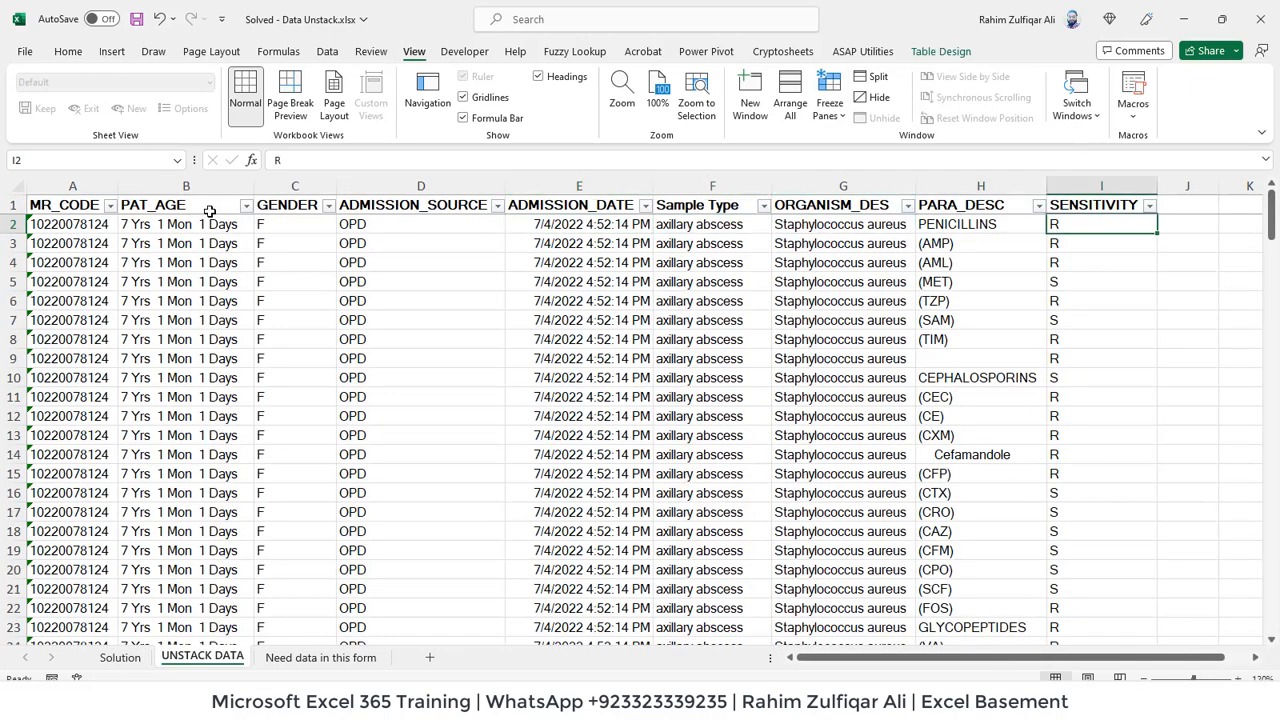
pyautogui.press('Left')
pyautogui.press('Up')
pyautogui.press('Down')
pyautogui.press('Down')
pyautogui.press('Down')
pyautogui.press('Down')
pyautogui.press('Down')
pyautogui.press('Down')
pyautogui.press('Down')
pyautogui.press('Down')
pyautogui.press('Down')
pyautogui.press('Down')
pyautogui.press('Down')
pyautogui.press('Down')
pyautogui.press('Down')
pyautogui.press('Down')
pyautogui.press('Down')
pyautogui.press('Down')
pyautogui.press('Down')
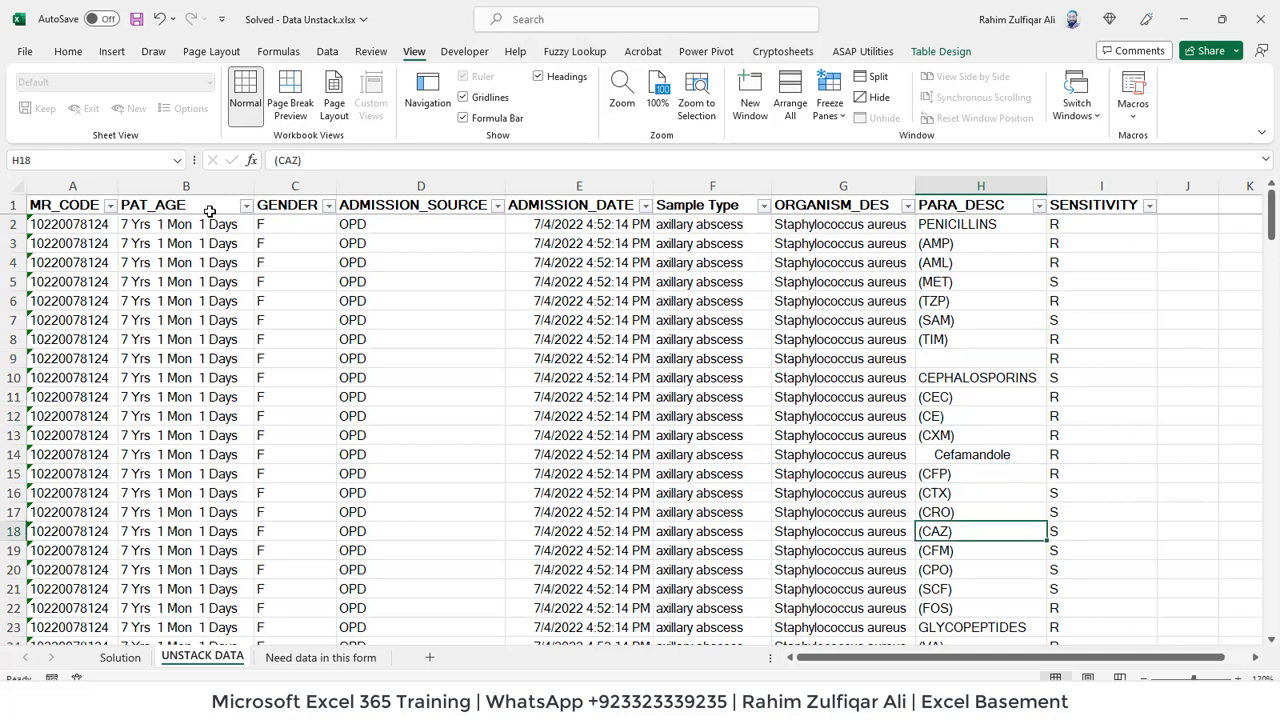
pyautogui.press('Up')
pyautogui.press('Up')
pyautogui.press('Up')
pyautogui.press('Up')
pyautogui.press('Up')
pyautogui.press('Up')
pyautogui.press('Up')
pyautogui.press('Up')
pyautogui.press('Up')
pyautogui.press('Up')
pyautogui.press('Up')
pyautogui.press('Up')
pyautogui.press('Up')
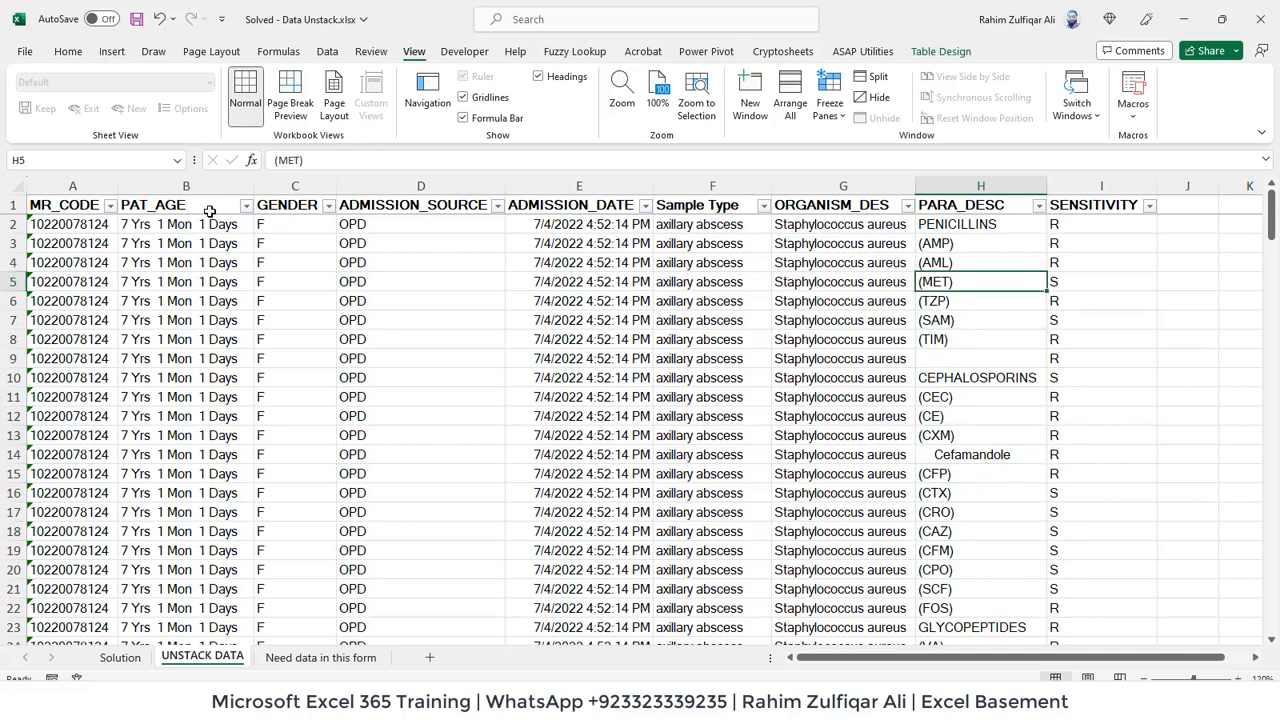
# Start a UNIQUE formula in H1 of the Solution sheet with a TOROW function nested as its array
pyautogui.hotkey('ctrl', 'pageup')
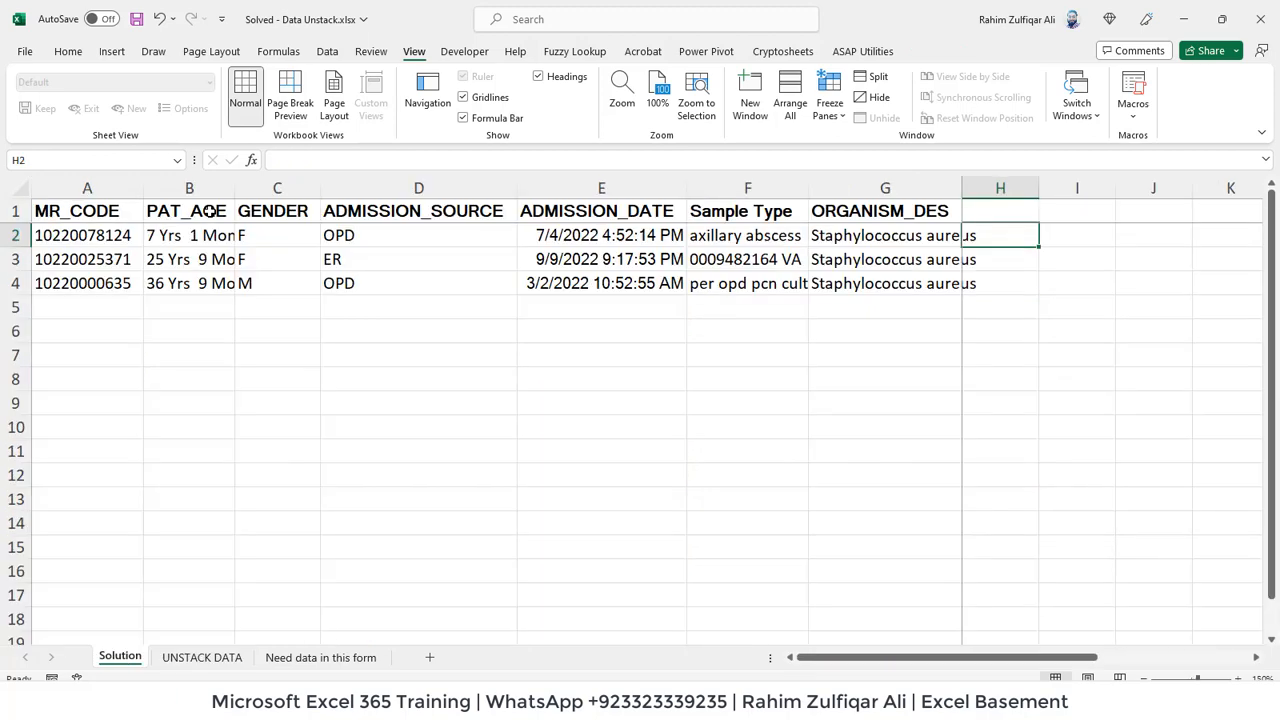
pyautogui.press('Right')
pyautogui.press('Right')
pyautogui.press('Right')
pyautogui.press('Left')
pyautogui.press('Left')
pyautogui.press('Left')
pyautogui.press('Left')
pyautogui.press('Left')
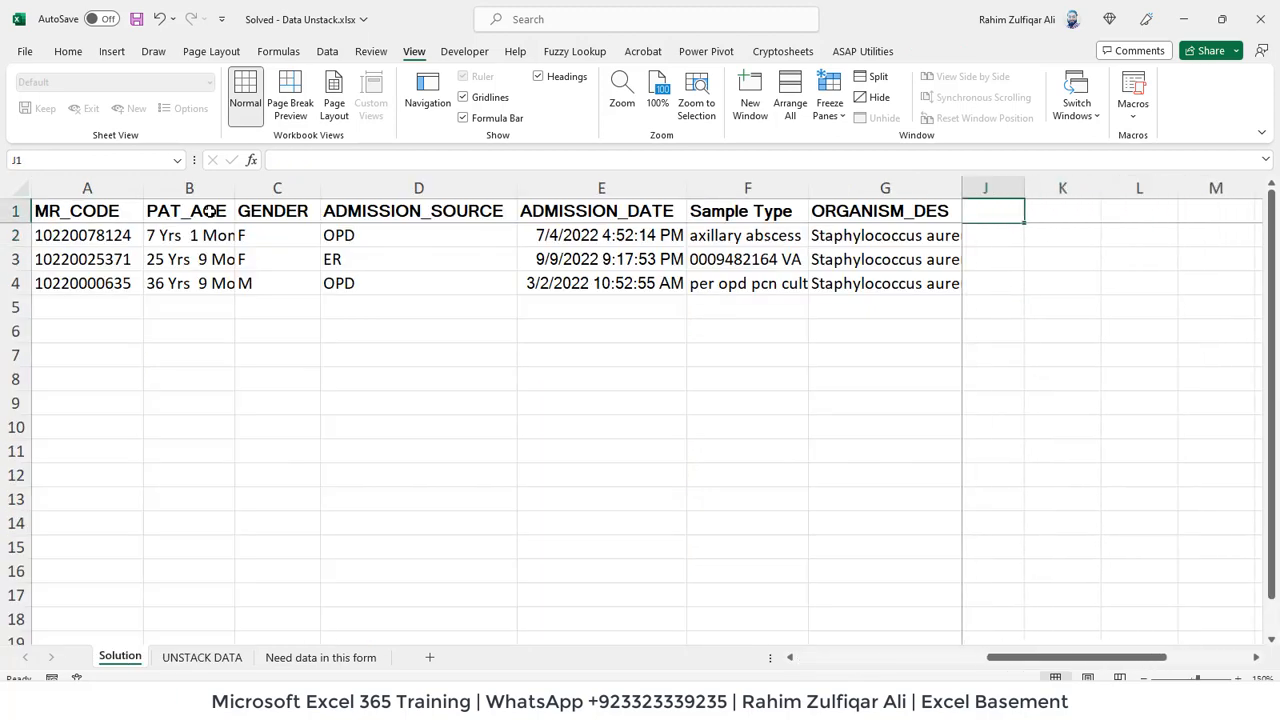
pyautogui.press('Right')
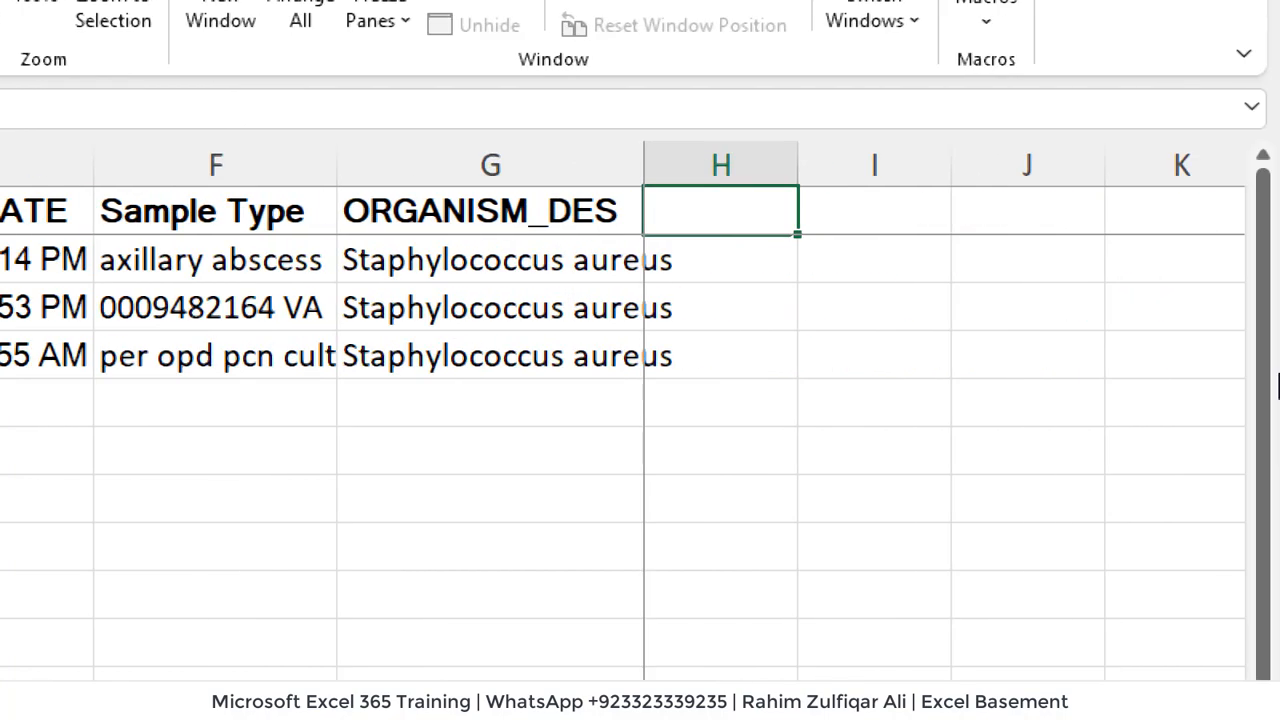
pyautogui.write('=uni')
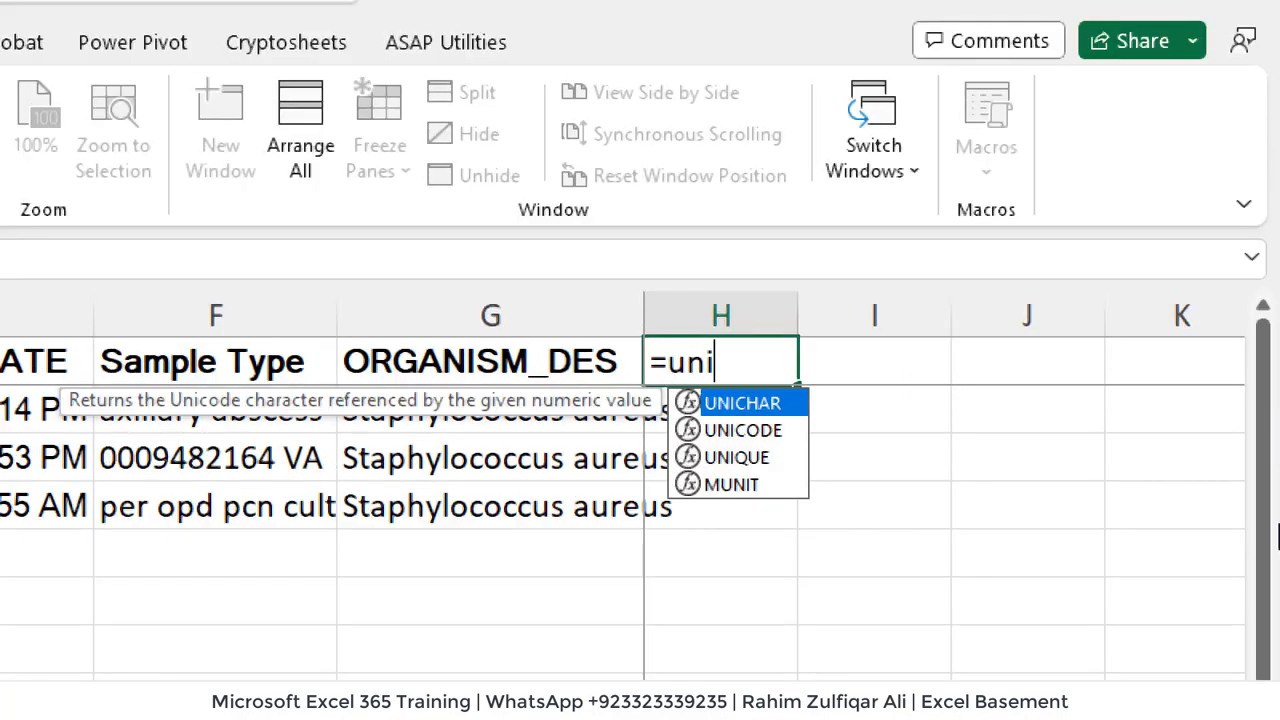
pyautogui.press('Down')
pyautogui.press('Down')
pyautogui.press('Tab')
pyautogui.write('to')
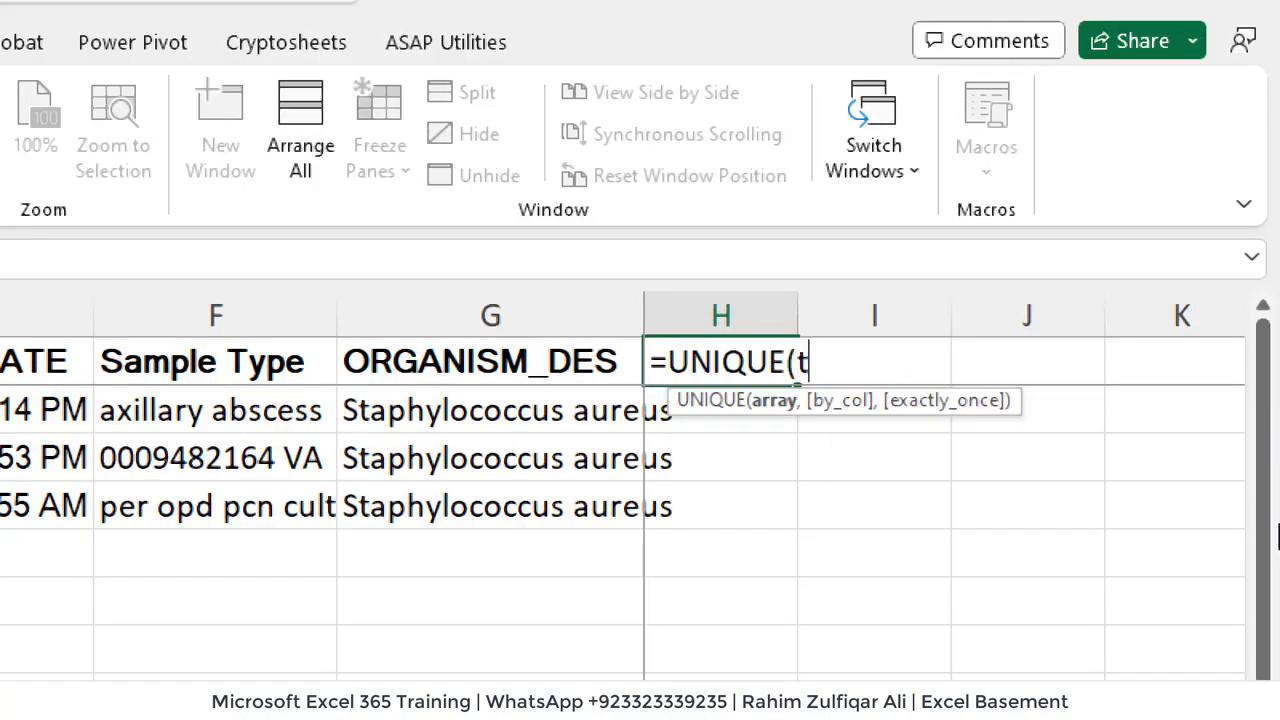
pyautogui.press('Down')
pyautogui.press('Down')
pyautogui.press('Tab')
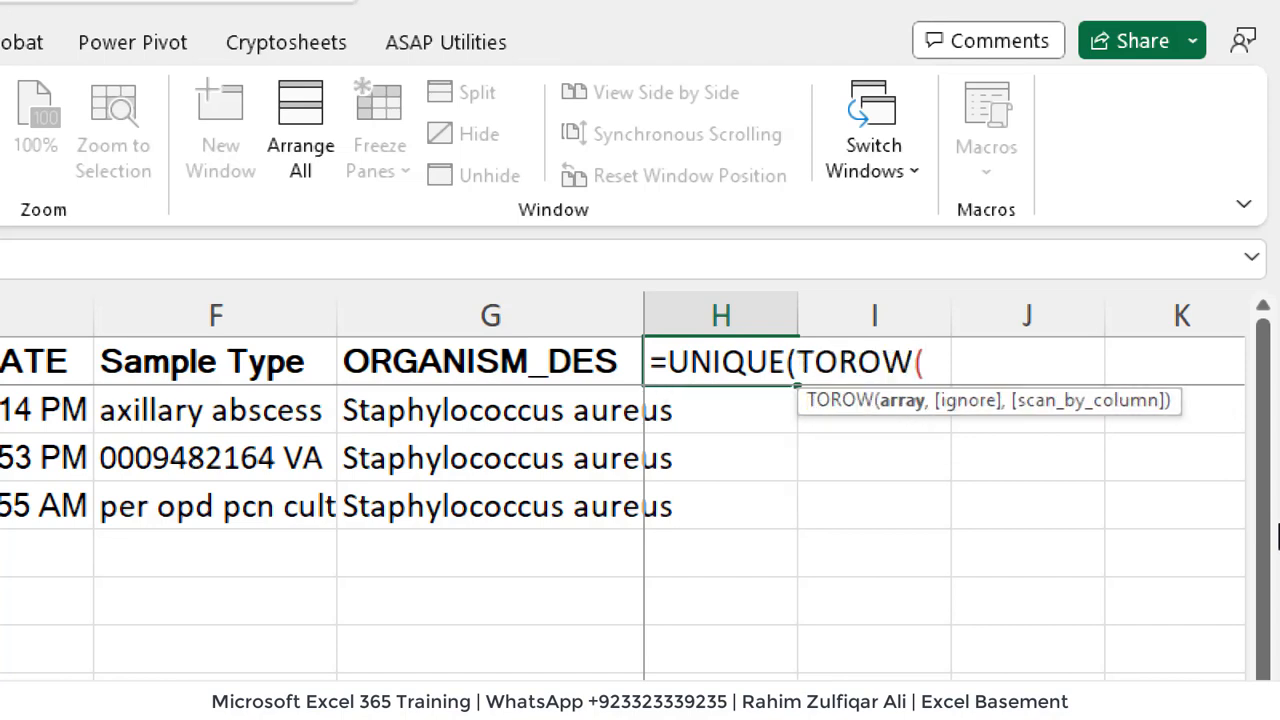
# Give TOROW the PARA_DESC column of the Data table as its array
pyautogui.write('data')
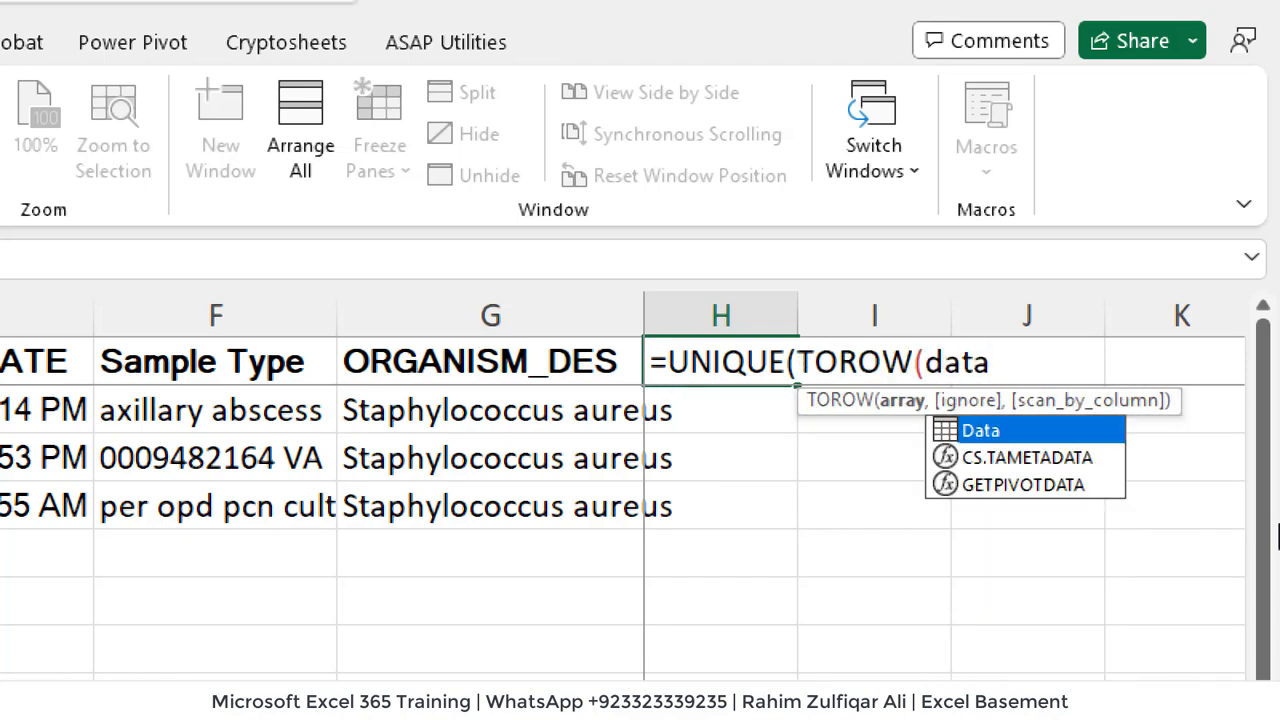
pyautogui.press('Tab')
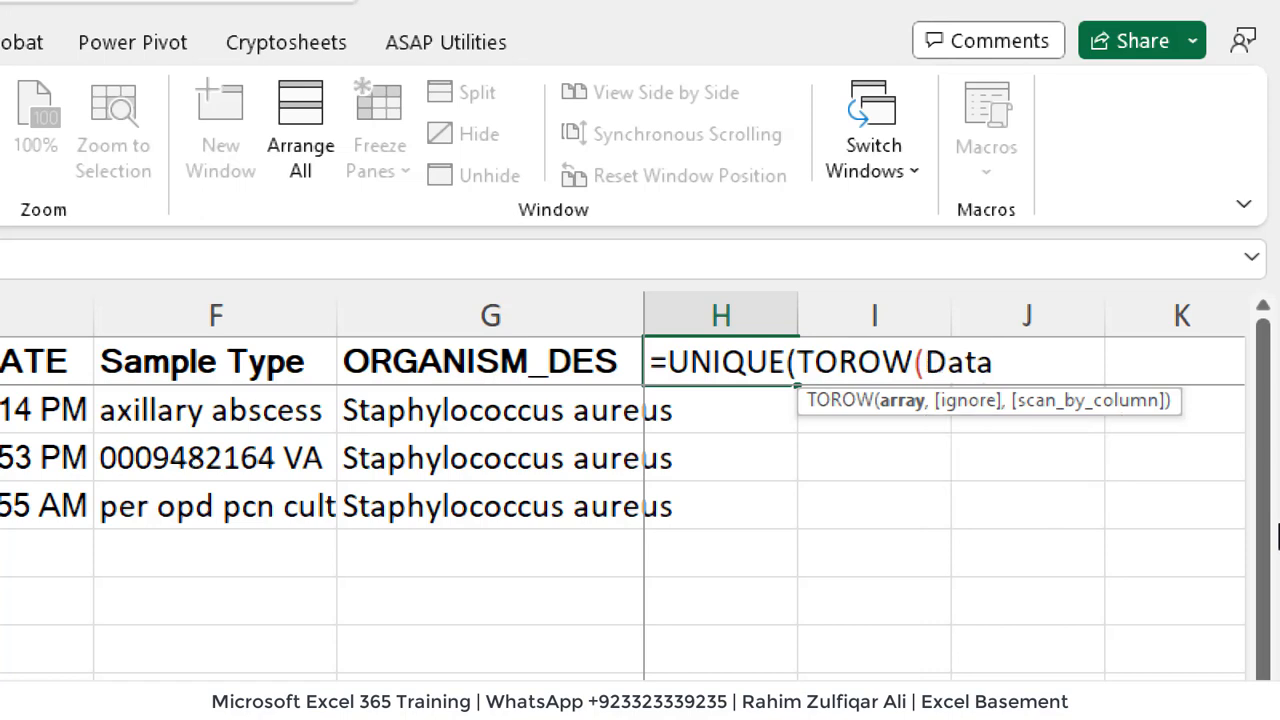
pyautogui.write('[')
pyautogui.press('Down')
pyautogui.press('Down')
pyautogui.press('Down')
pyautogui.press('Down')
pyautogui.press('Down')
pyautogui.press('Down')
pyautogui.press('Down')
pyautogui.press('Down')
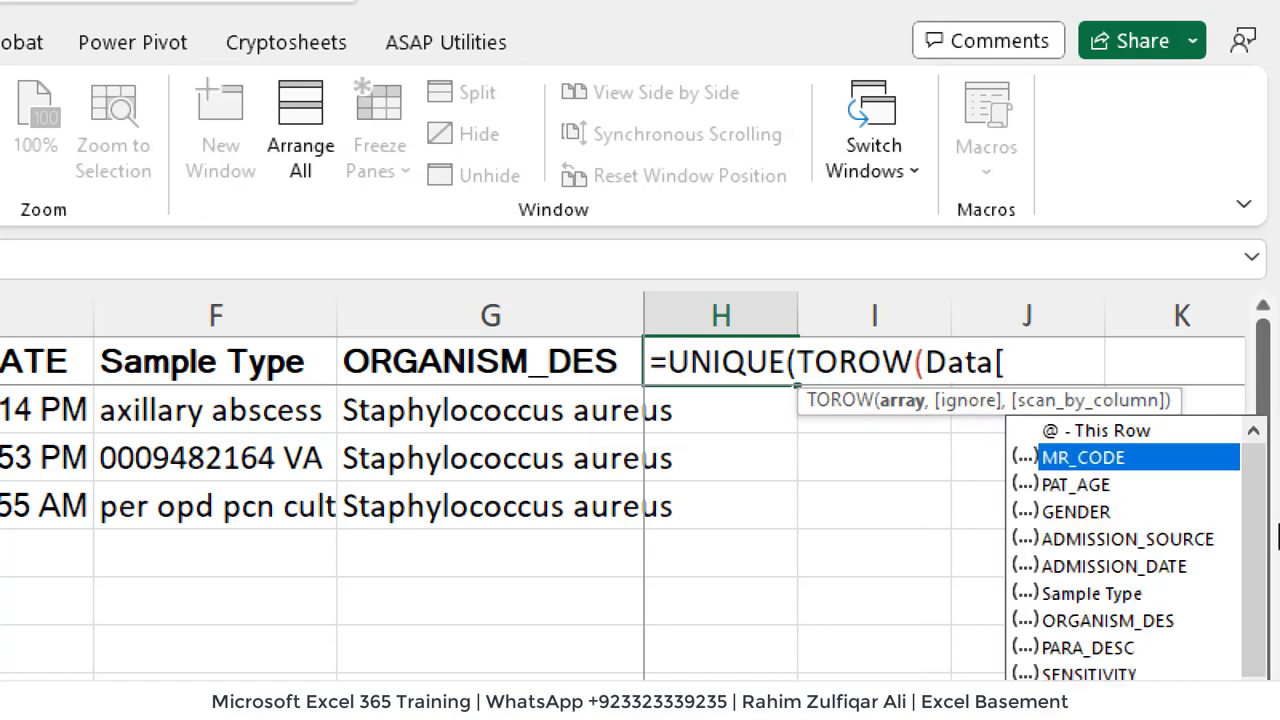
pyautogui.press('Tab')
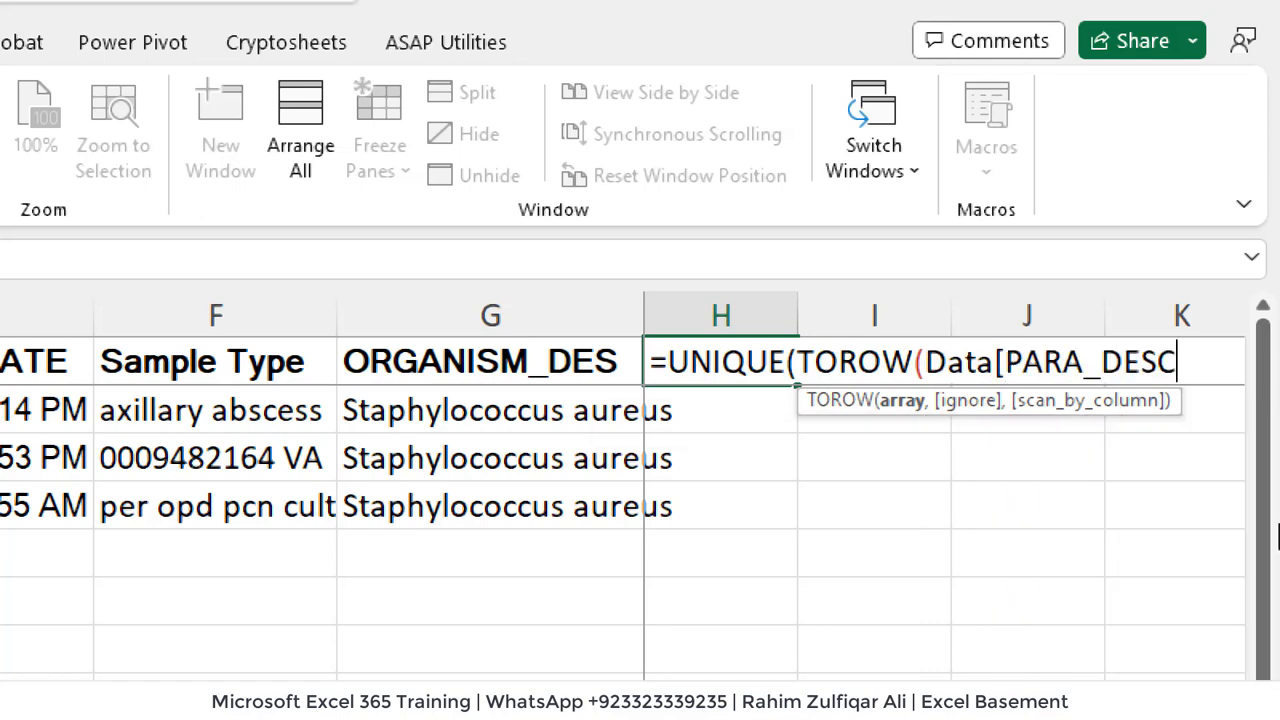
# Set TOROW's ignore argument to 0 to keep all values, close both functions and enter the formula in H1
pyautogui.write('],')
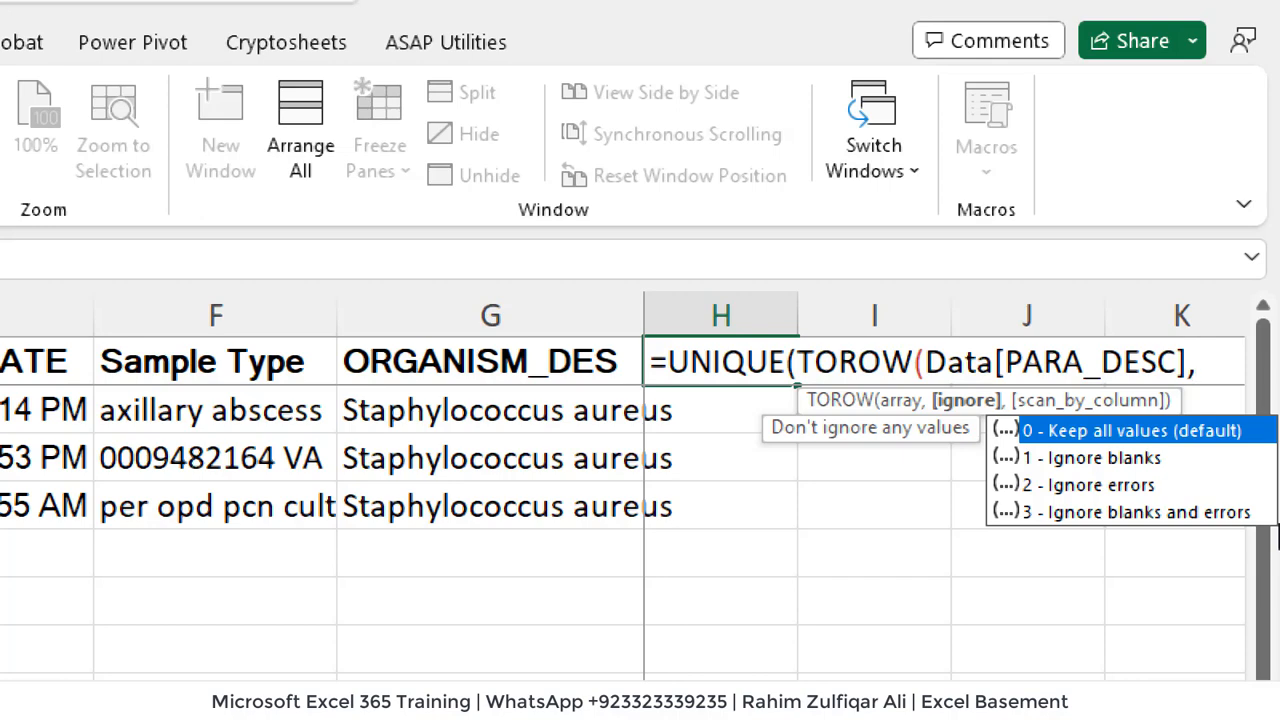
pyautogui.write('0))')
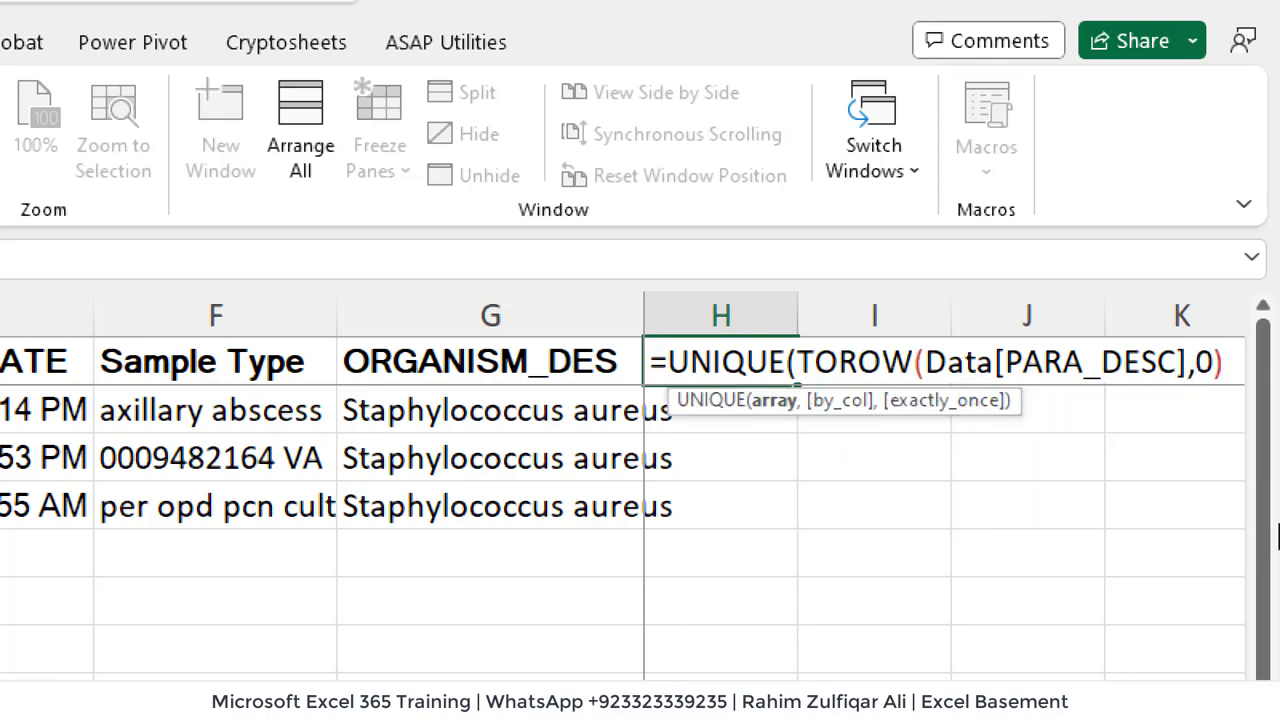
pyautogui.hotkey('ctrl', 'Return')
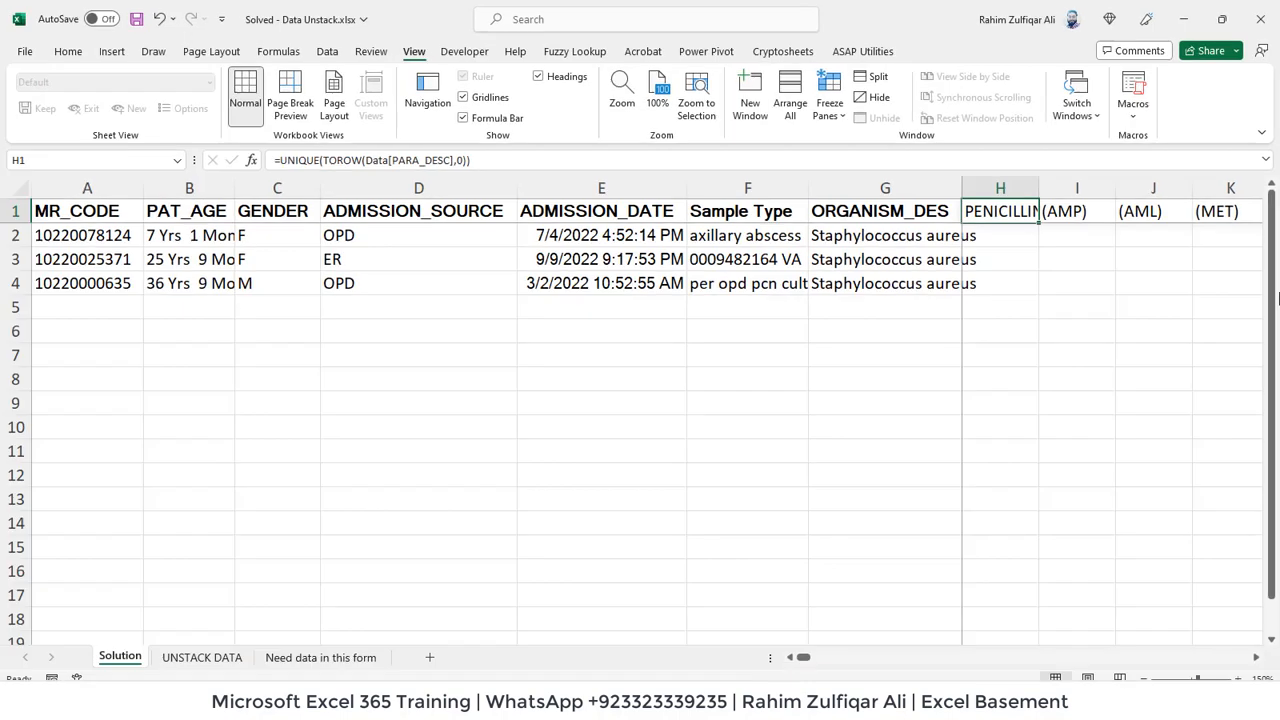
# Examine the antibiotic headers spilled across row 1 from H1, checking for repeated names such as PENICILLINS
pyautogui.press('Right')
pyautogui.press('Right')
pyautogui.press('Right')
pyautogui.press('Right')
pyautogui.press('Right')
pyautogui.press('Right')
pyautogui.press('Right')
pyautogui.press('Right')
pyautogui.press('Right')
pyautogui.press('Right')
pyautogui.press('Right')
pyautogui.press('Right')
pyautogui.press('Right')
pyautogui.press('Right')
pyautogui.press('Right')
pyautogui.press('Right')
pyautogui.press('Right')
pyautogui.press('Right')
pyautogui.press('Right')
pyautogui.press('Right')
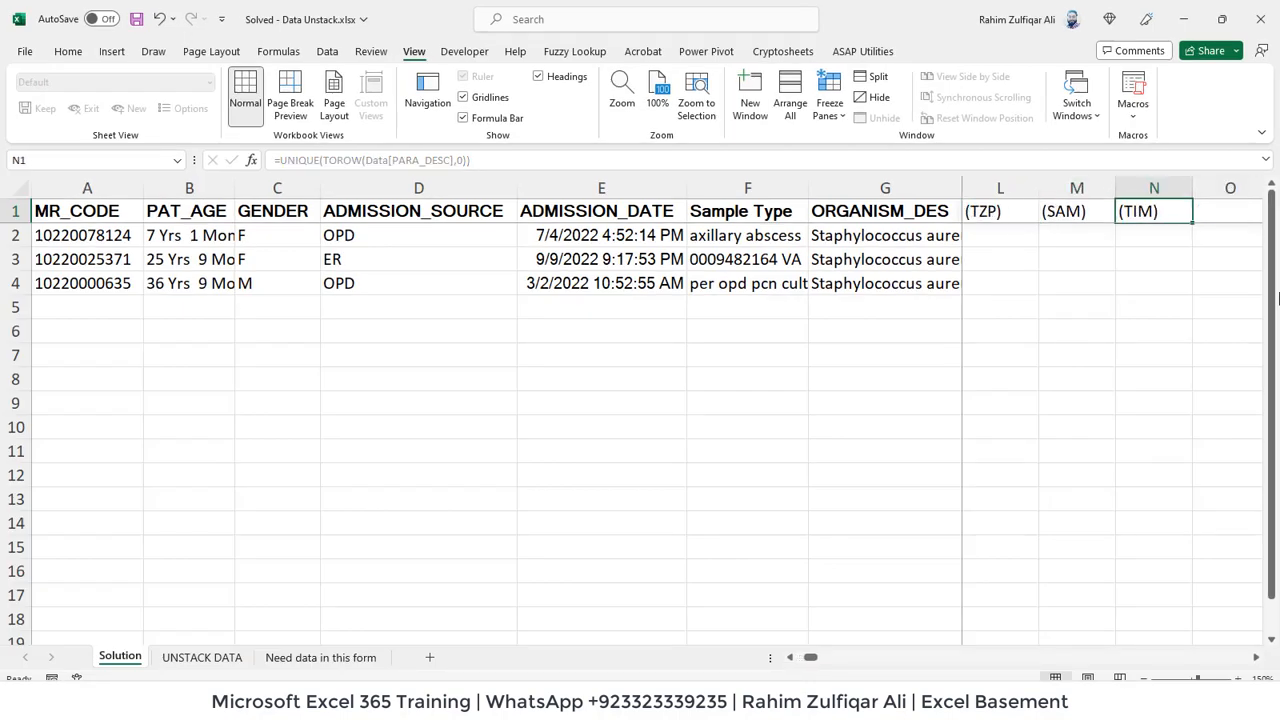
pyautogui.press('Right')
pyautogui.press('Right')
pyautogui.press('Right')
pyautogui.press('Right')
pyautogui.press('Right')
pyautogui.press('Right')
pyautogui.press('Right')
pyautogui.press('Right')
pyautogui.press('Right')
pyautogui.press('Right')
pyautogui.press('Right')
pyautogui.press('Right')
pyautogui.press('Right')
pyautogui.press('Right')
pyautogui.press('Right')
pyautogui.press('Right')
pyautogui.press('Right')
pyautogui.press('Right')
pyautogui.press('Right')
pyautogui.press('Right')
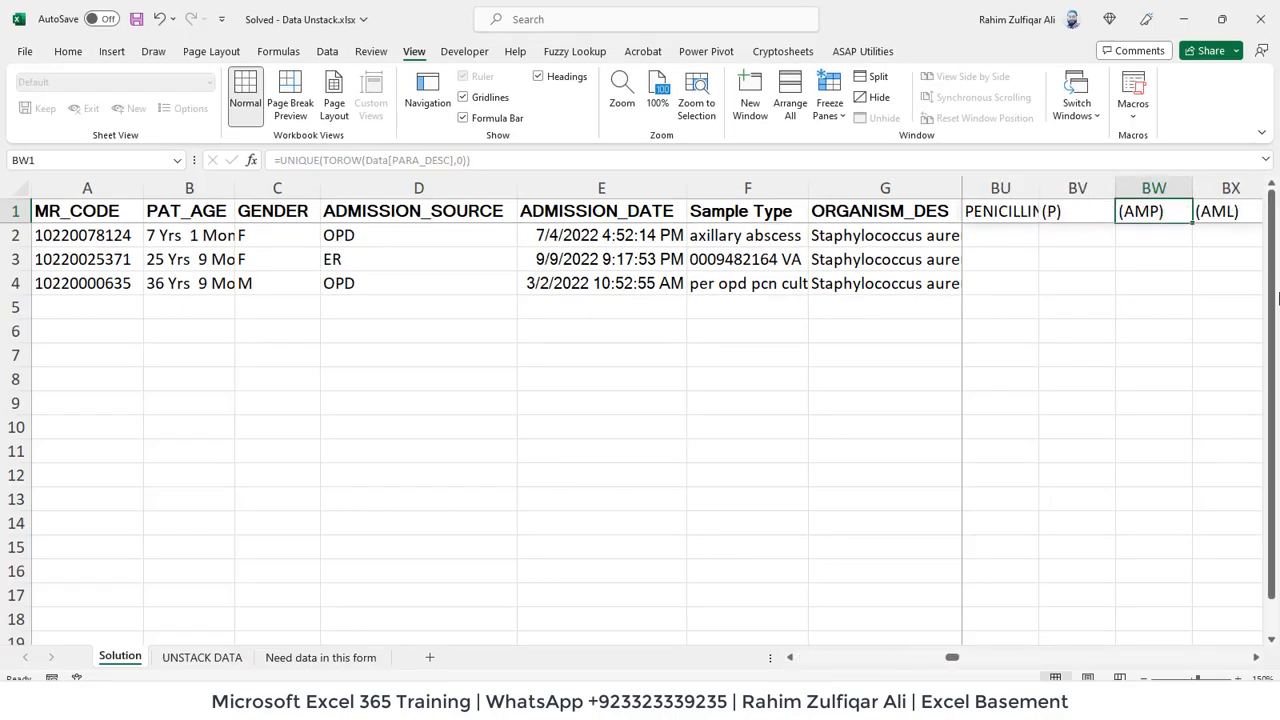
# Review the spilled antibiotic headers in row 1 of the Solution sheet, moving back from BW1 toward column H
pyautogui.press('Left')
pyautogui.press('Left')
pyautogui.press('Left')
pyautogui.press('Left')
pyautogui.press('Left')
pyautogui.press('Left')
pyautogui.press('Left')
pyautogui.press('Left')
pyautogui.press('Left')
pyautogui.press('Left')
pyautogui.press('Left')
pyautogui.press('Left')
pyautogui.press('Left')
pyautogui.press('Left')
pyautogui.press('Left')
pyautogui.press('Left')
pyautogui.press('Left')
pyautogui.press('Left')
pyautogui.press('Left')
pyautogui.press('Left')
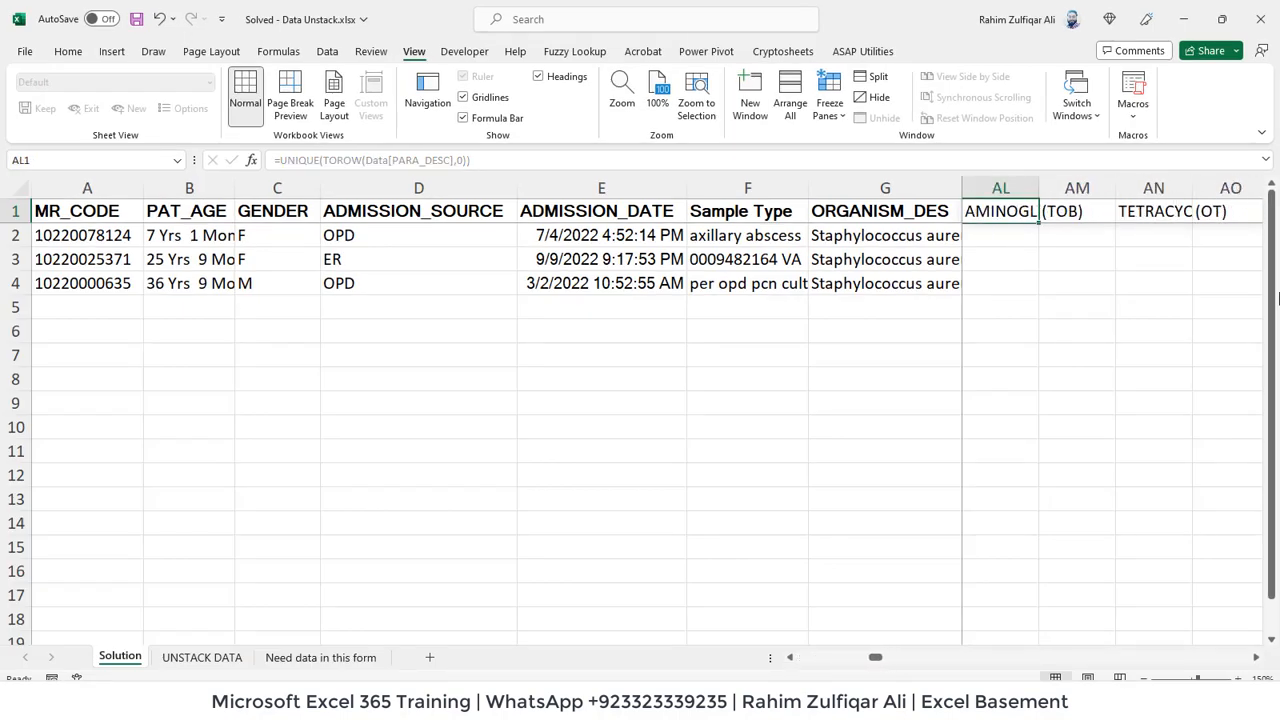
pyautogui.press('Left')
pyautogui.press('Left')
pyautogui.press('Left')
pyautogui.press('Left')
pyautogui.press('Left')
pyautogui.press('Left')
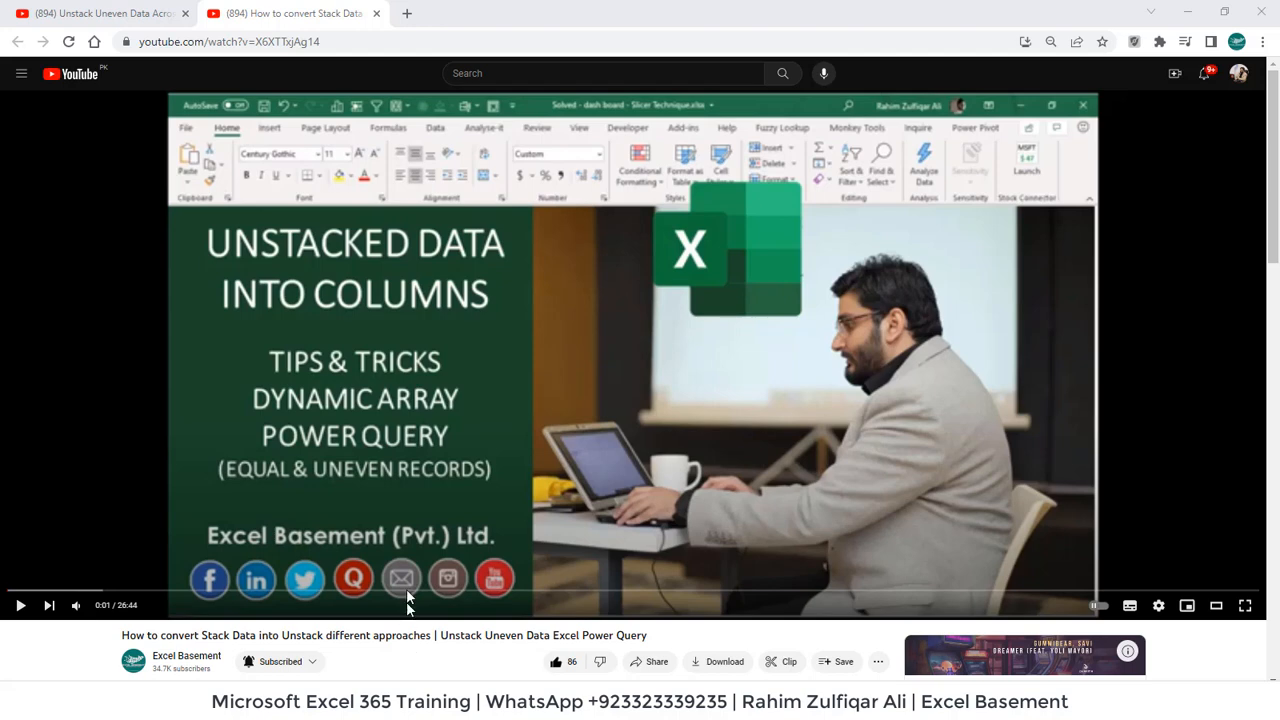
# Switch to the browser and view the YouTube videos on unstacking stacked and uneven data
pyautogui.click(115, 12)
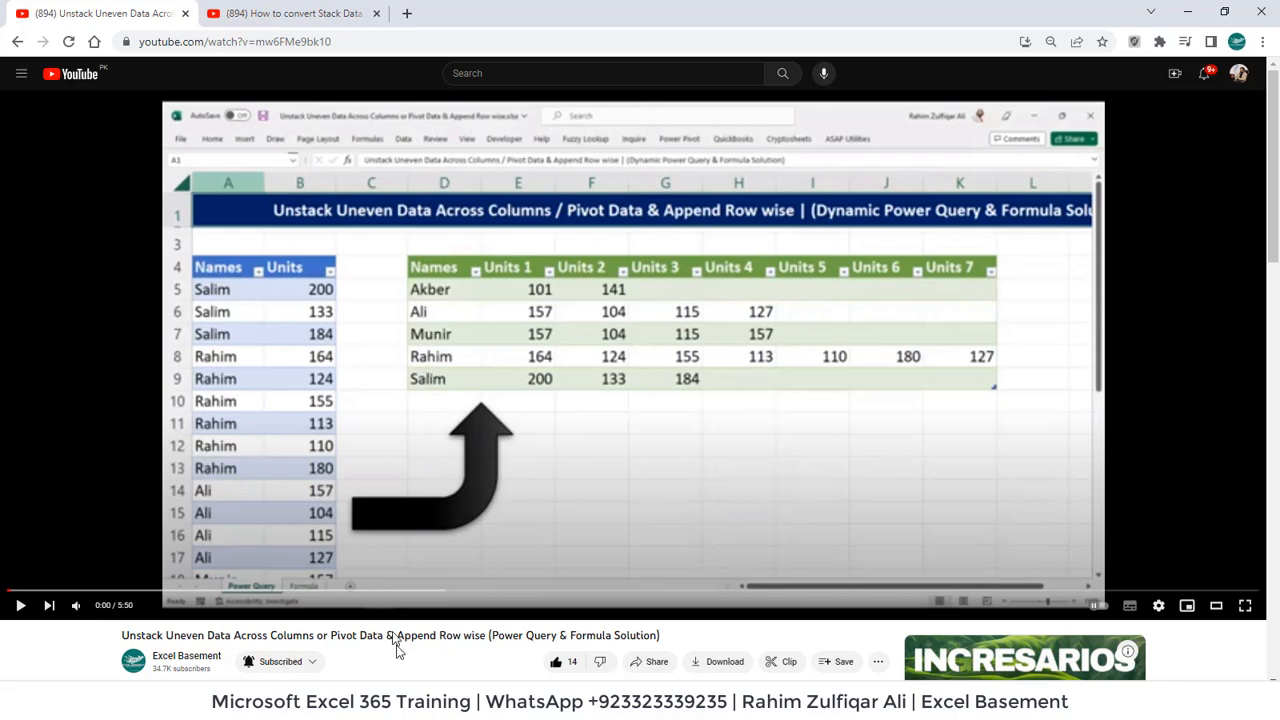
pyautogui.click(312, 8)
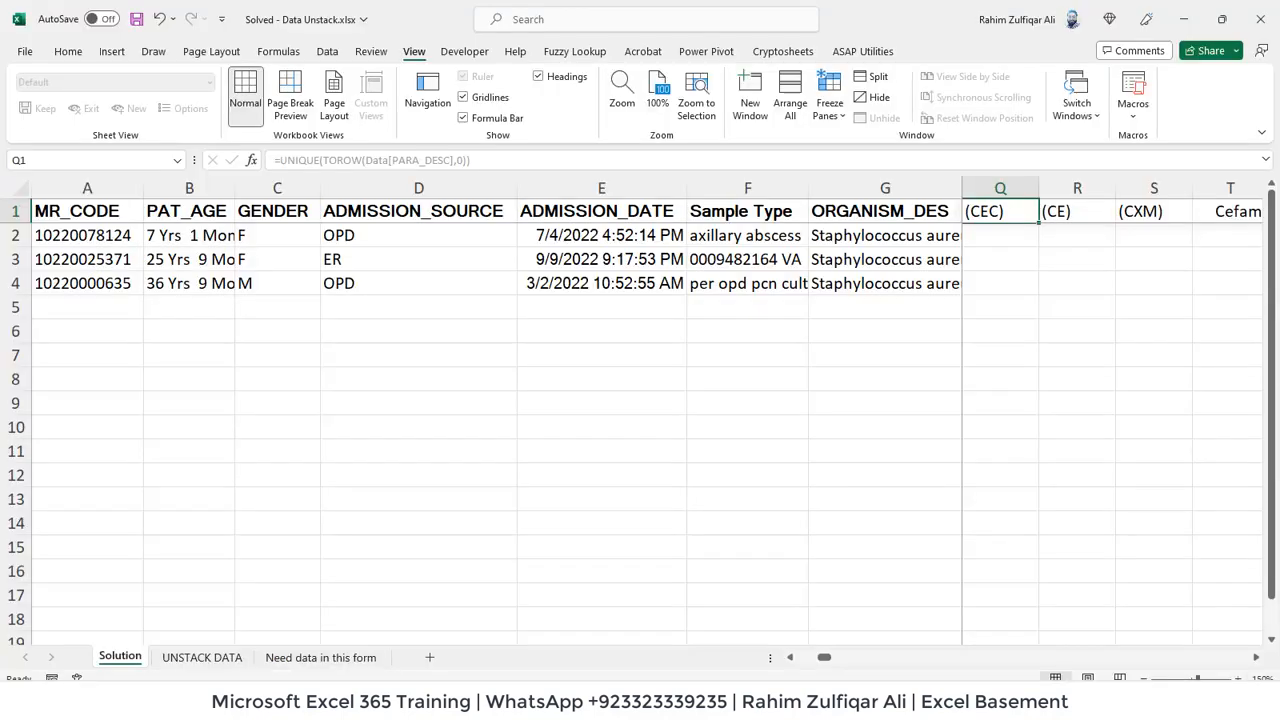
# Zoom the Solution sheet out to 120% and return to the first antibiotic headers in row 1
pyautogui.click(1145, 679)
pyautogui.click(1145, 679)
pyautogui.click(1145, 679)
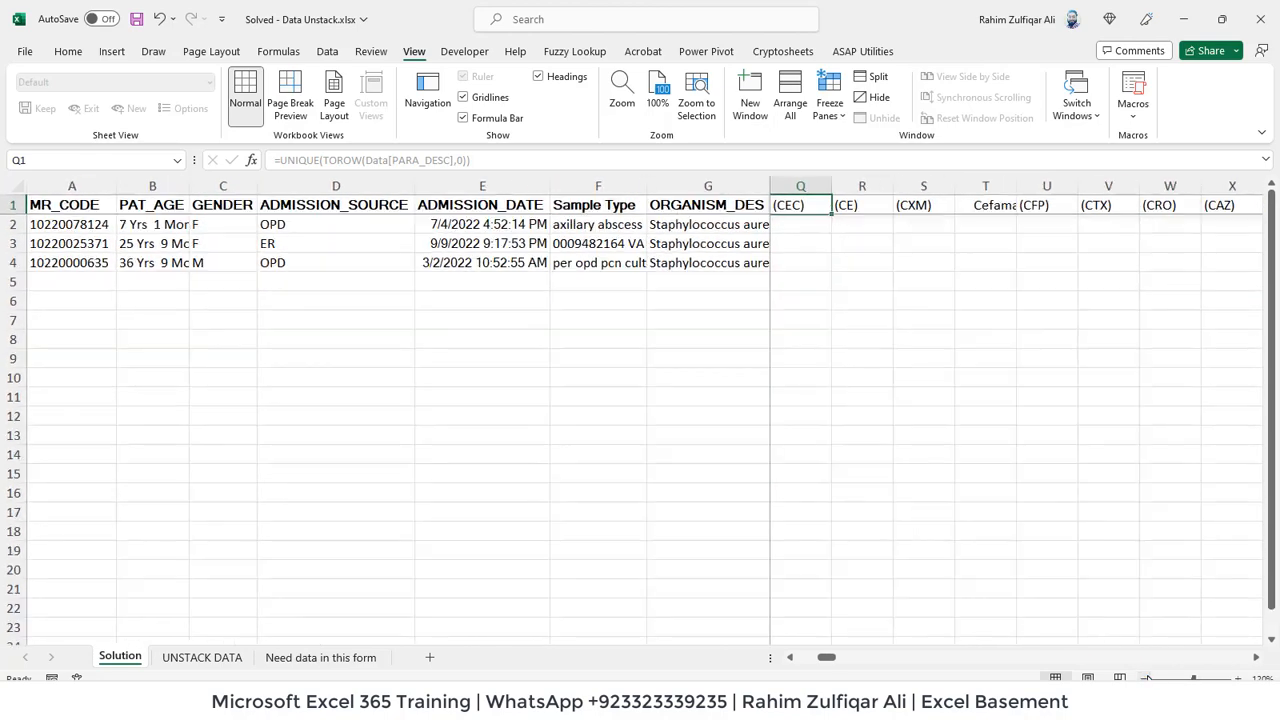
pyautogui.press('Left')
pyautogui.press('Left')
pyautogui.hotkey('ctrl', 'Left')
pyautogui.press('Right')
pyautogui.press('Right')
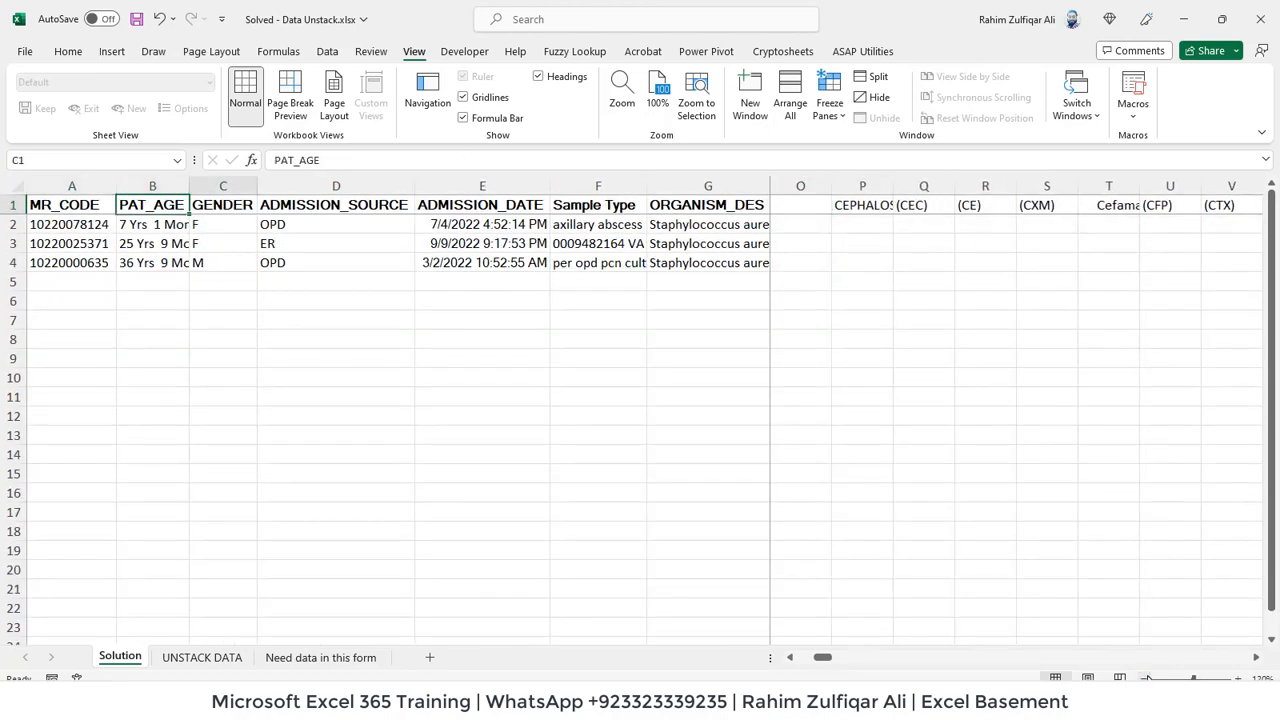
pyautogui.press('Right')
pyautogui.press('Right')
pyautogui.press('Right')
pyautogui.press('Right')
pyautogui.press('Right')
pyautogui.press('Right')
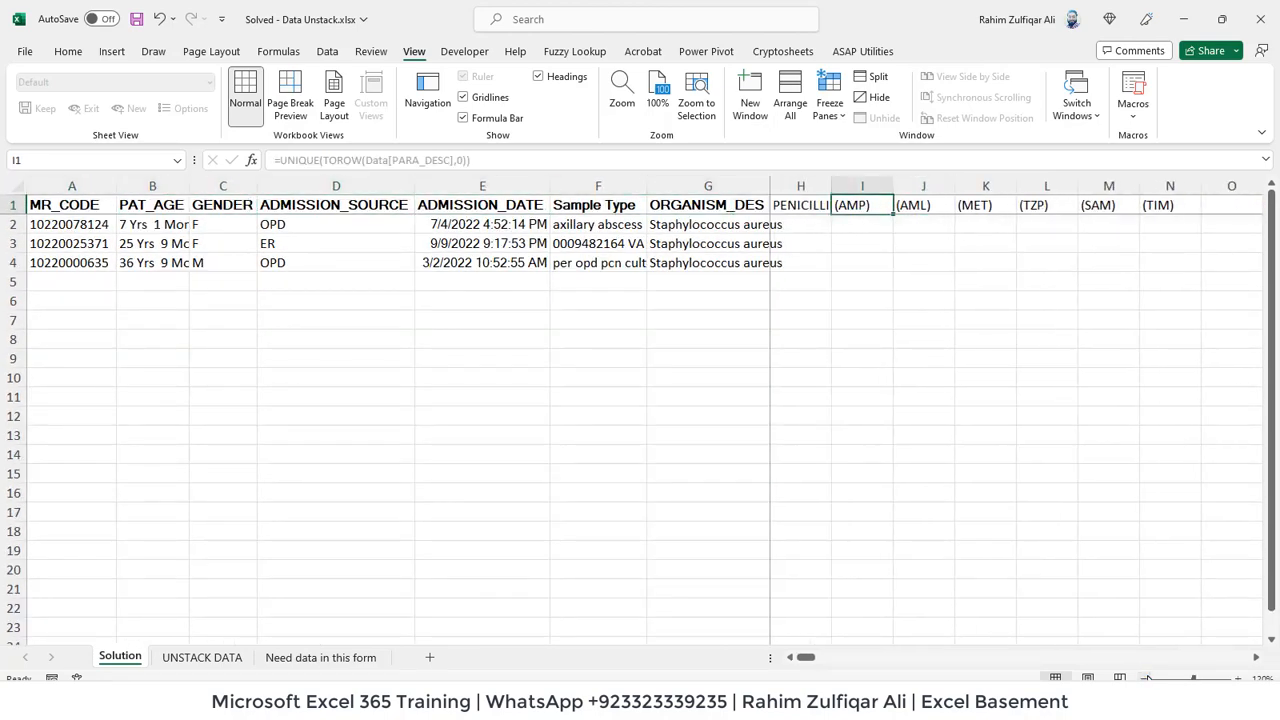
# Examine the SENSITIVITY values beside the PARA_DESC entries on the UNSTACK DATA sheet
pyautogui.hotkey('ctrl', 'pagedown')
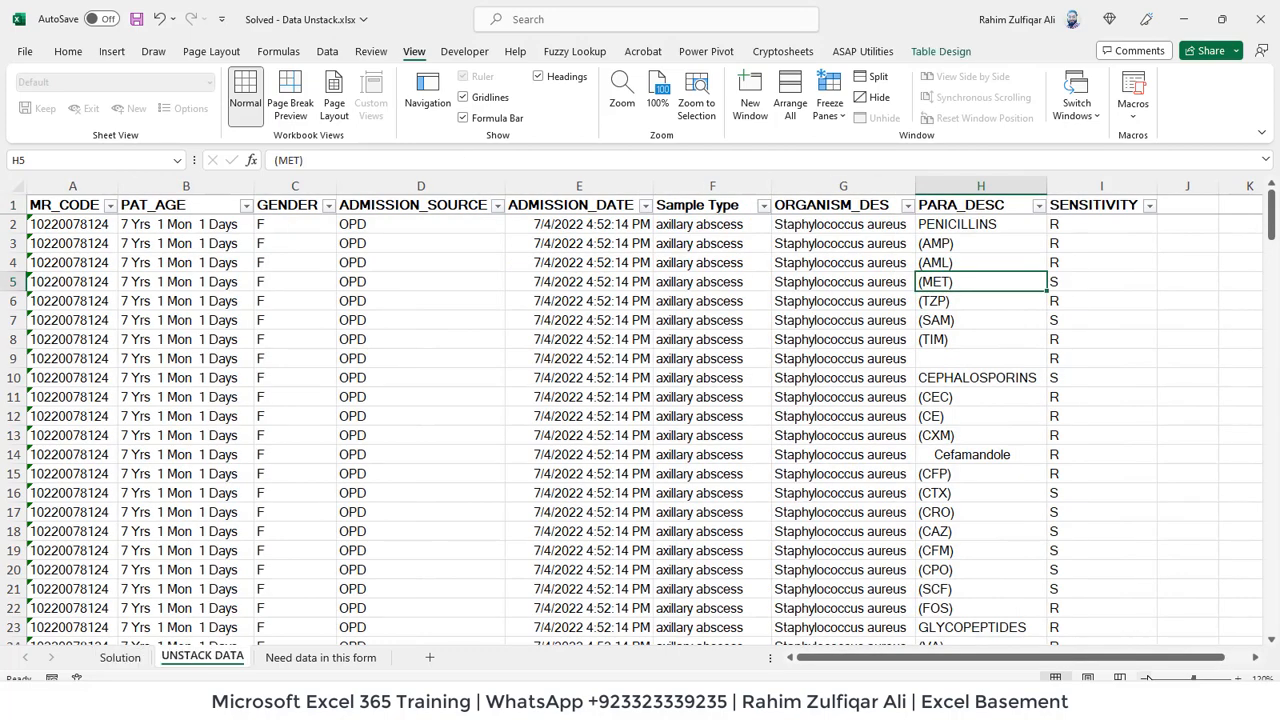
pyautogui.press('Up')
pyautogui.press('Right')
pyautogui.press('Right')
pyautogui.press('Up')
pyautogui.press('Left')
pyautogui.press('Down')
pyautogui.press('Down')
pyautogui.press('Down')
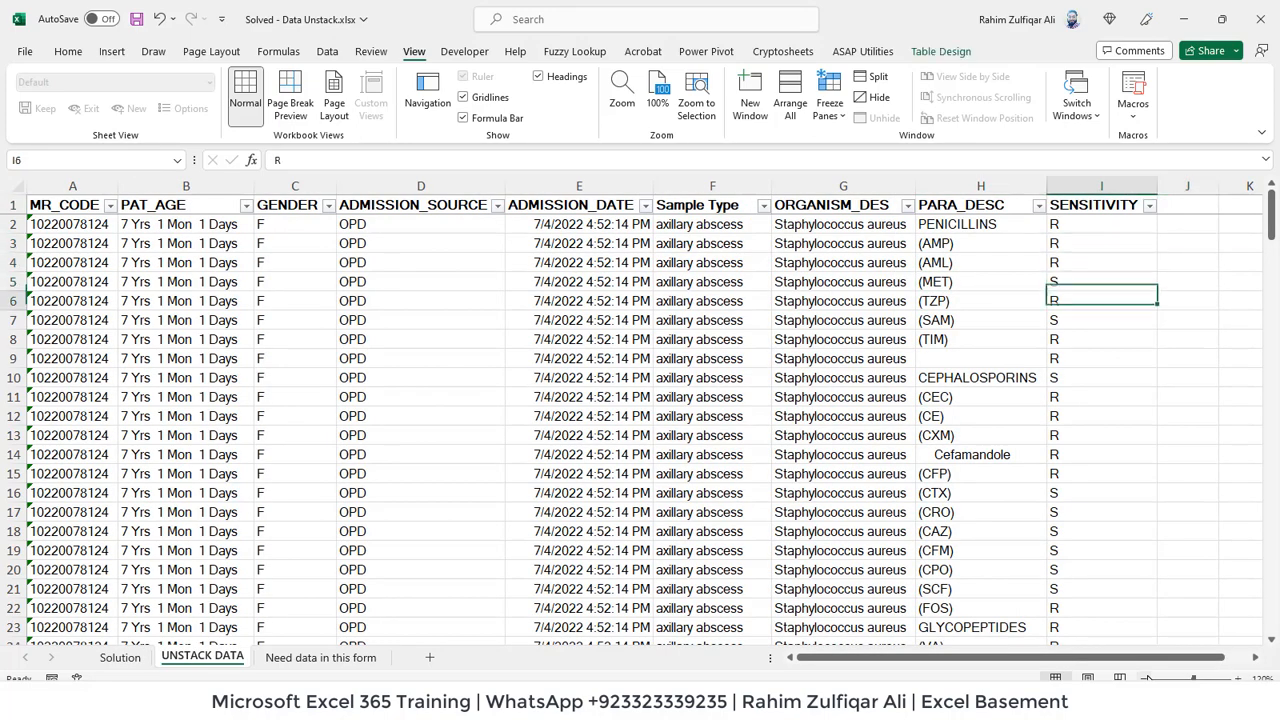
pyautogui.press('Down')
pyautogui.press('Down')
pyautogui.press('Down')
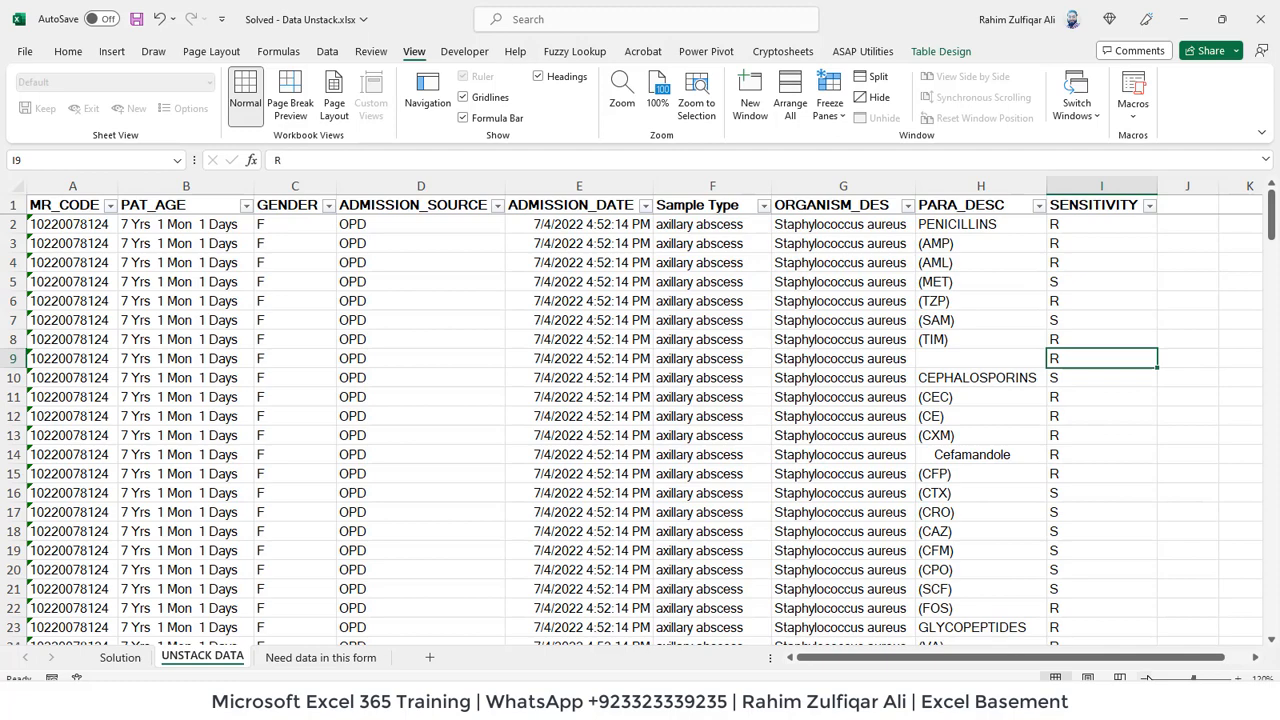
# Start a FILTER formula in H2 of the Solution sheet, under the PENICILLINS header
pyautogui.hotkey('ctrl', 'pageup')
pyautogui.press('Left')
pyautogui.press('Left')
pyautogui.press('Right')
pyautogui.press('Down')
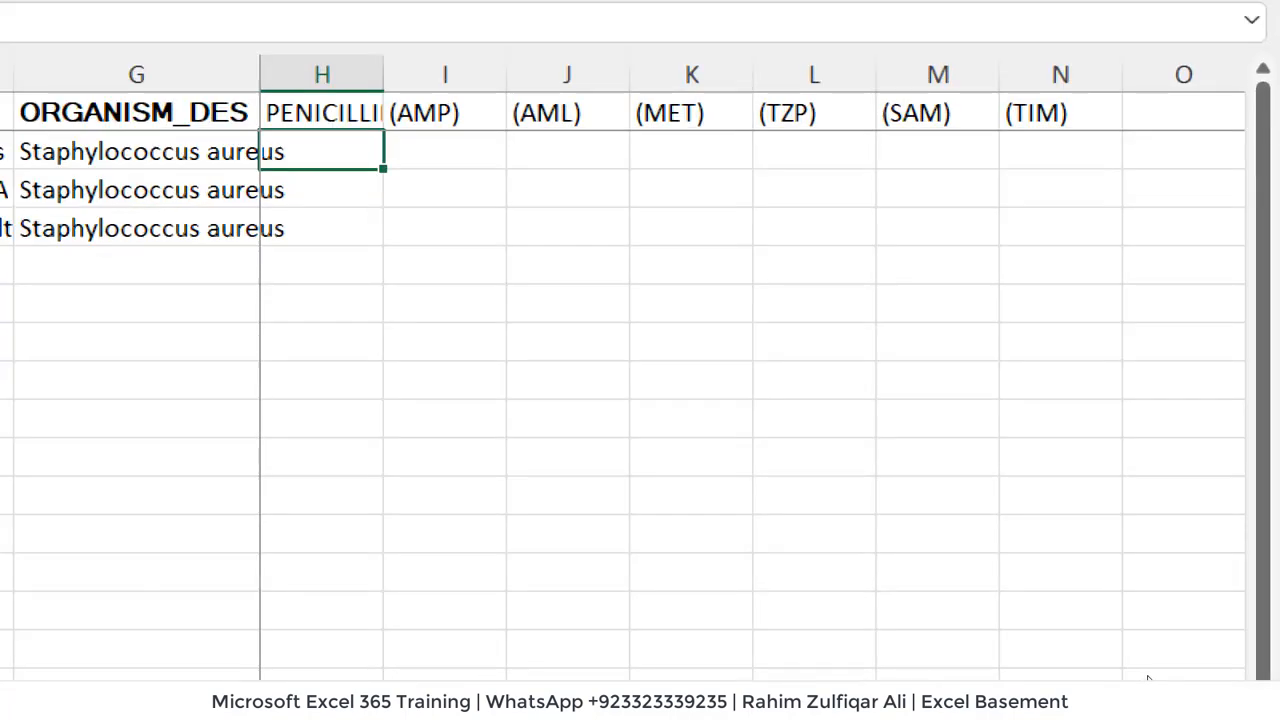
pyautogui.write('=')
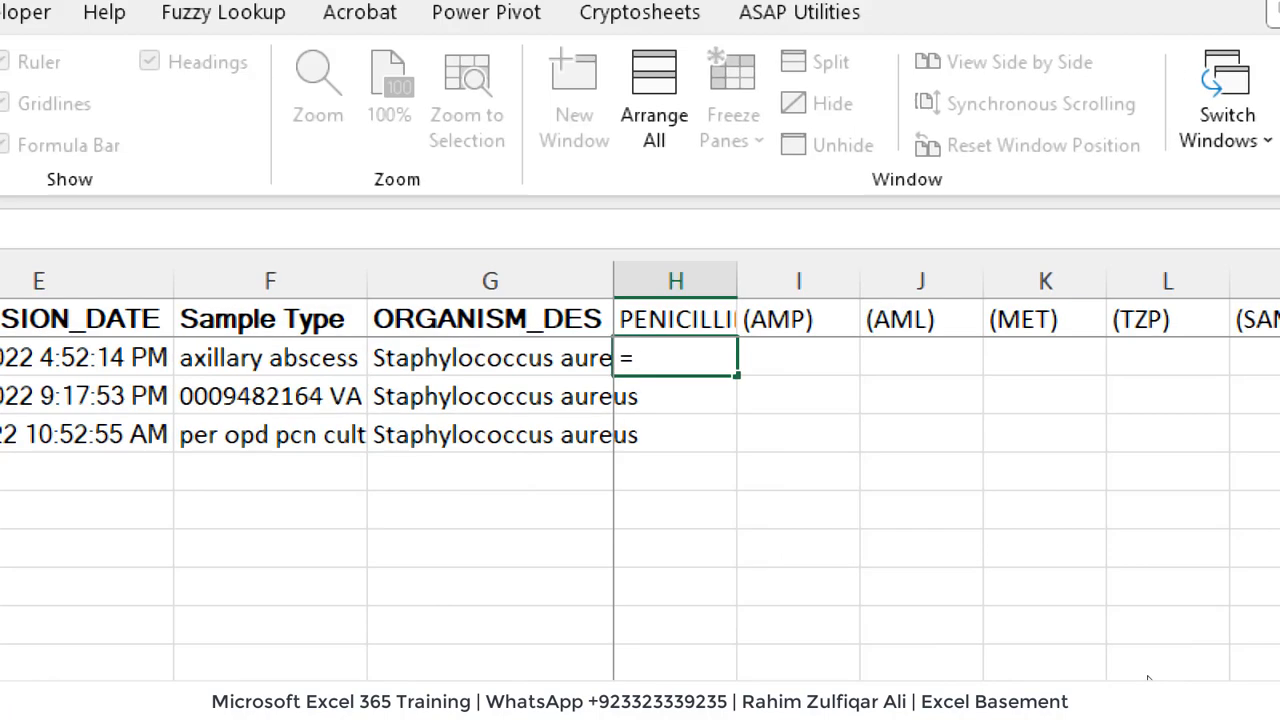
pyautogui.write('fil')
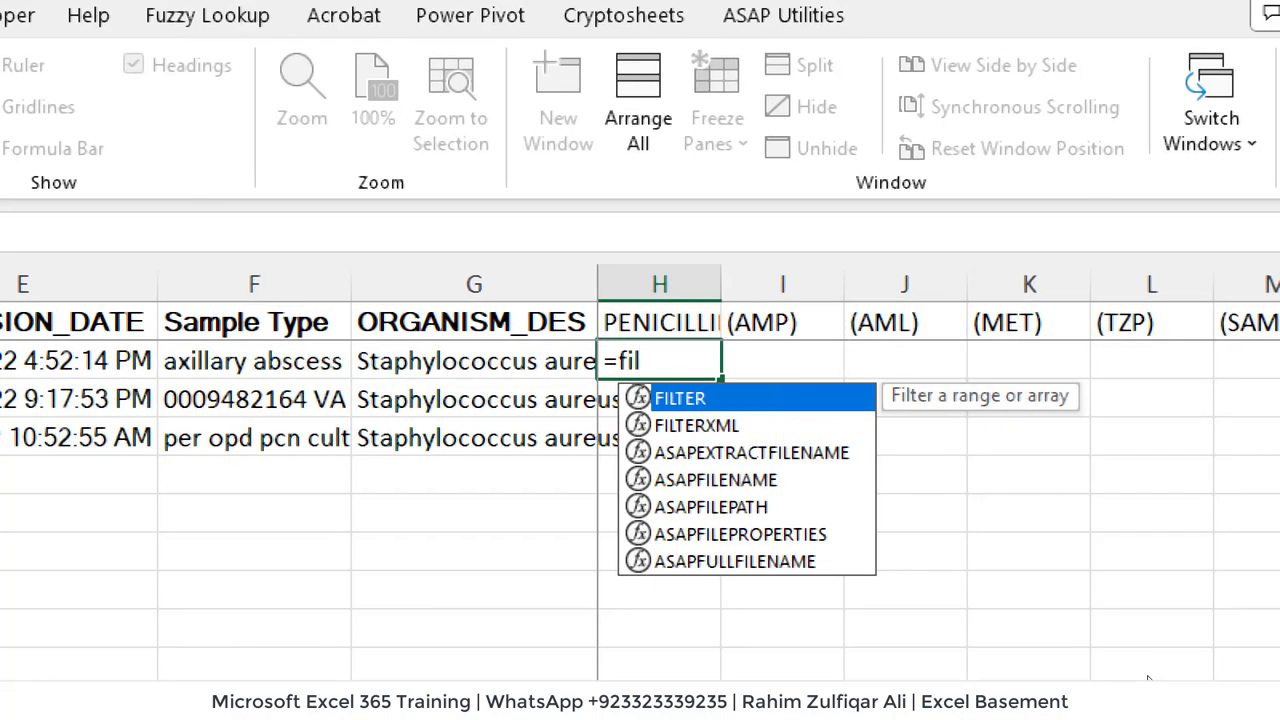
pyautogui.press('Tab')
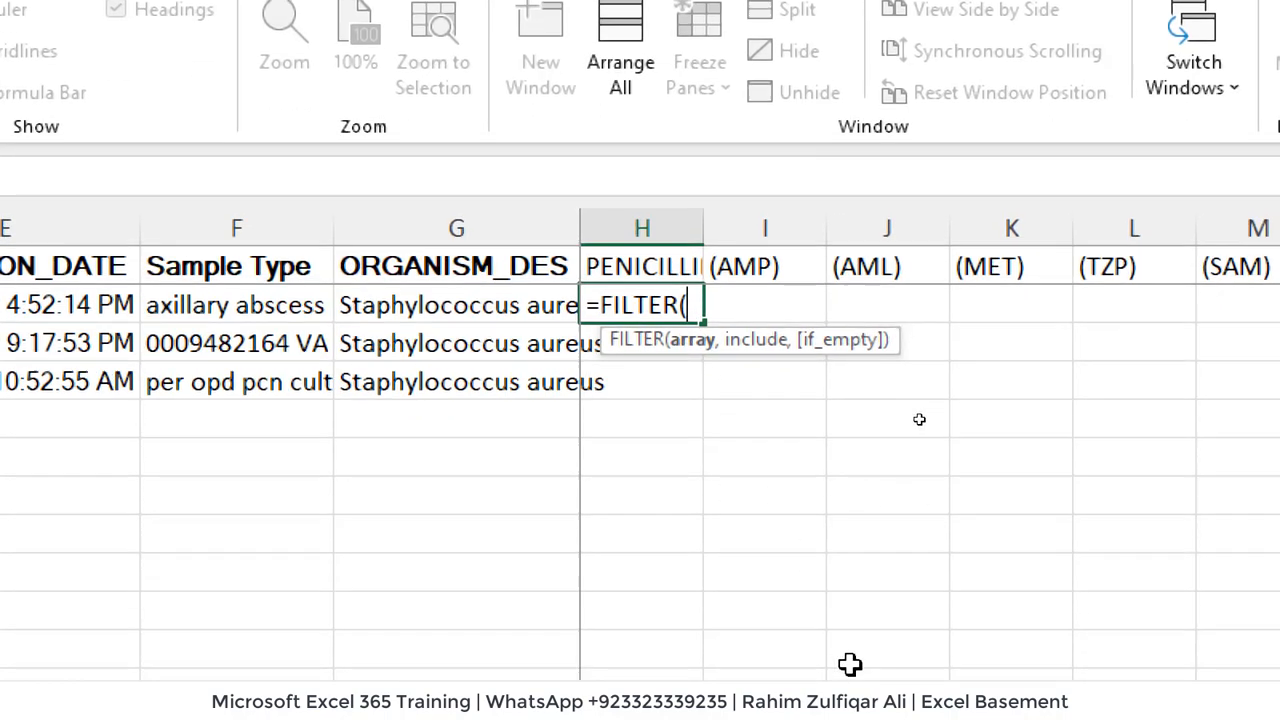
# Give FILTER the SENSITIVITY column of the Data table as its array
pyautogui.write('data[')
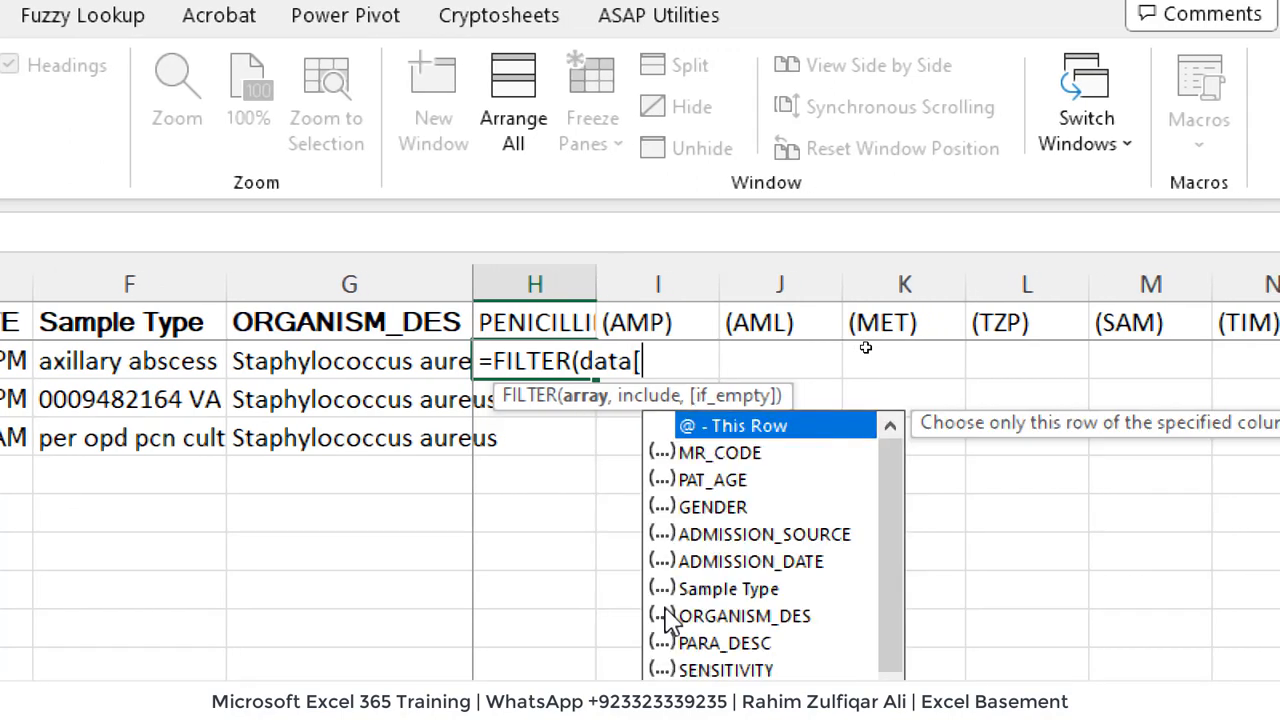
pyautogui.press('Down')
pyautogui.press('Down')
pyautogui.press('Down')
pyautogui.press('Down')
pyautogui.press('Down')
pyautogui.press('Down')
pyautogui.press('Down')
pyautogui.press('Down')
pyautogui.press('Down')
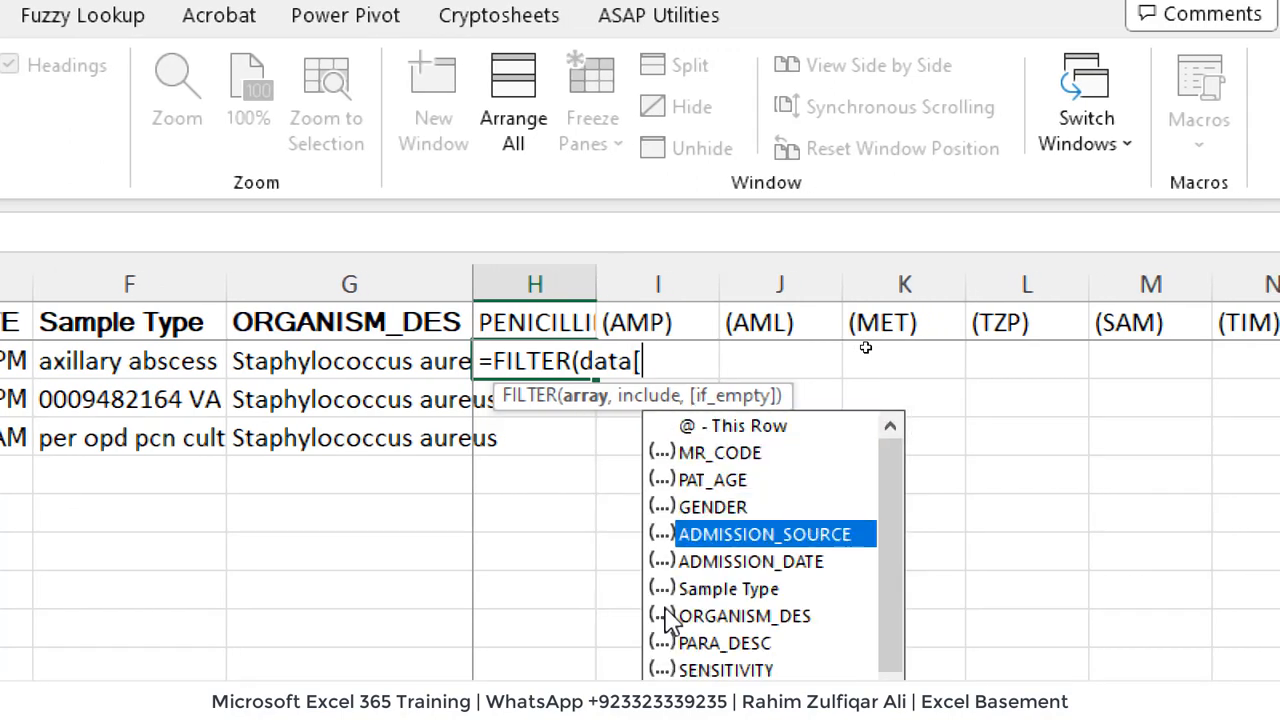
pyautogui.press('Tab')
pyautogui.write(']')
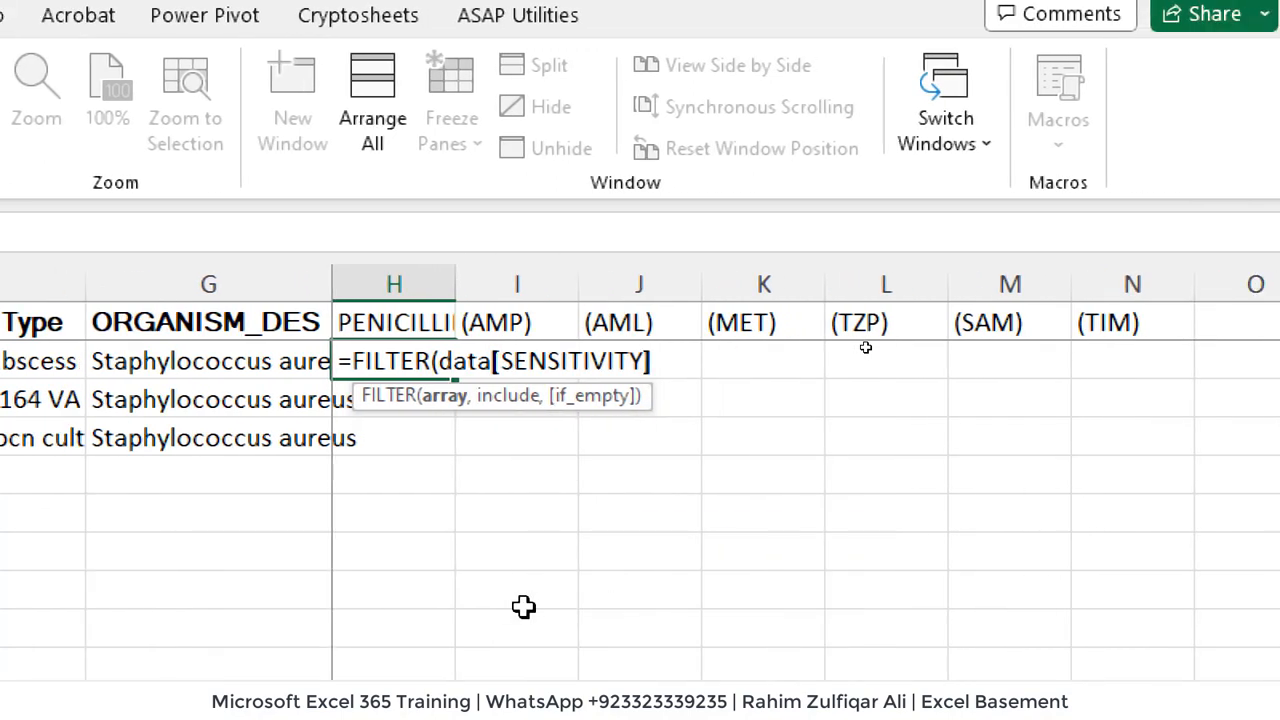
pyautogui.write(',')
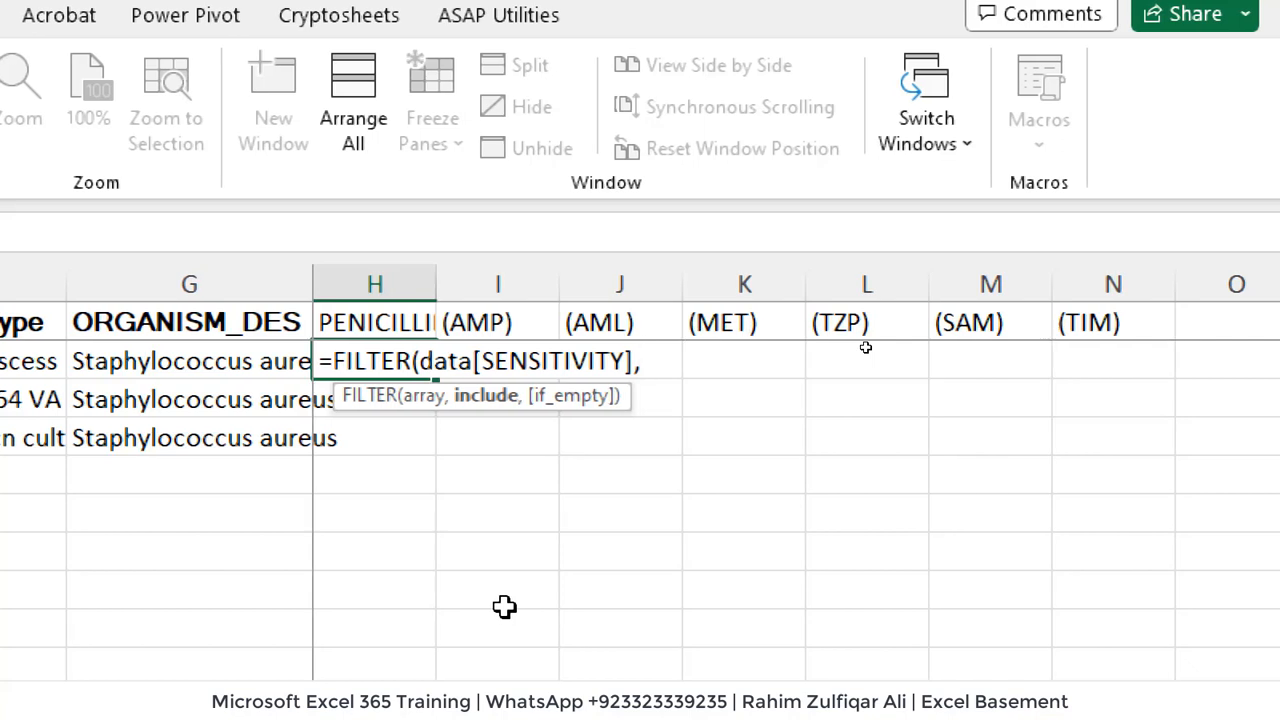
# Begin FILTER's include argument with two opening parentheses and an equality test on the Data table's MR_CODE column
pyautogui.write('((')
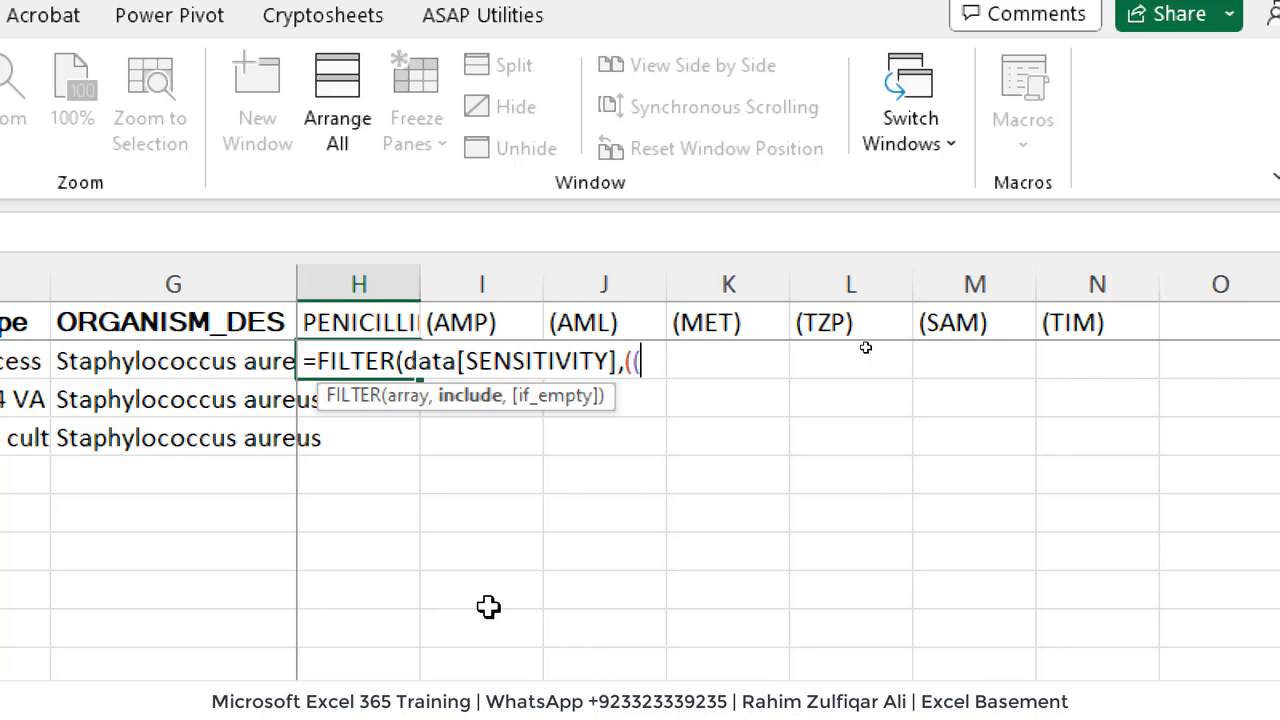
pyautogui.write('da')
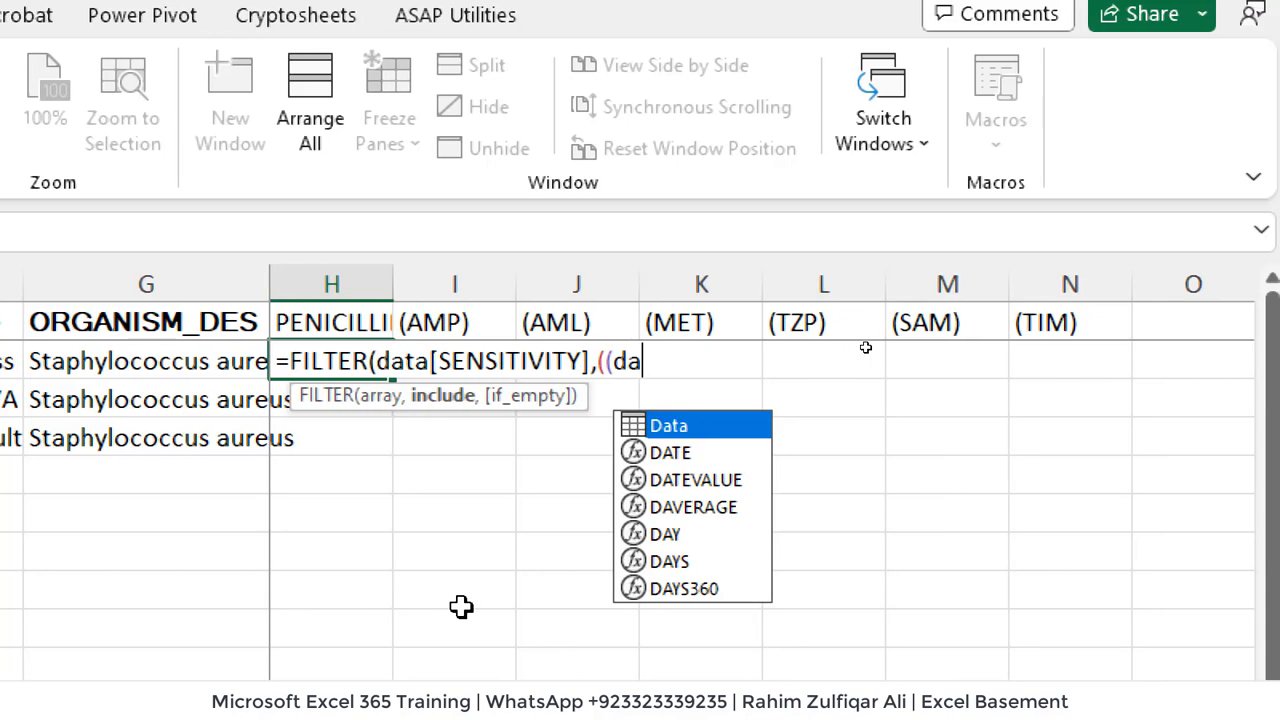
pyautogui.press('Tab')
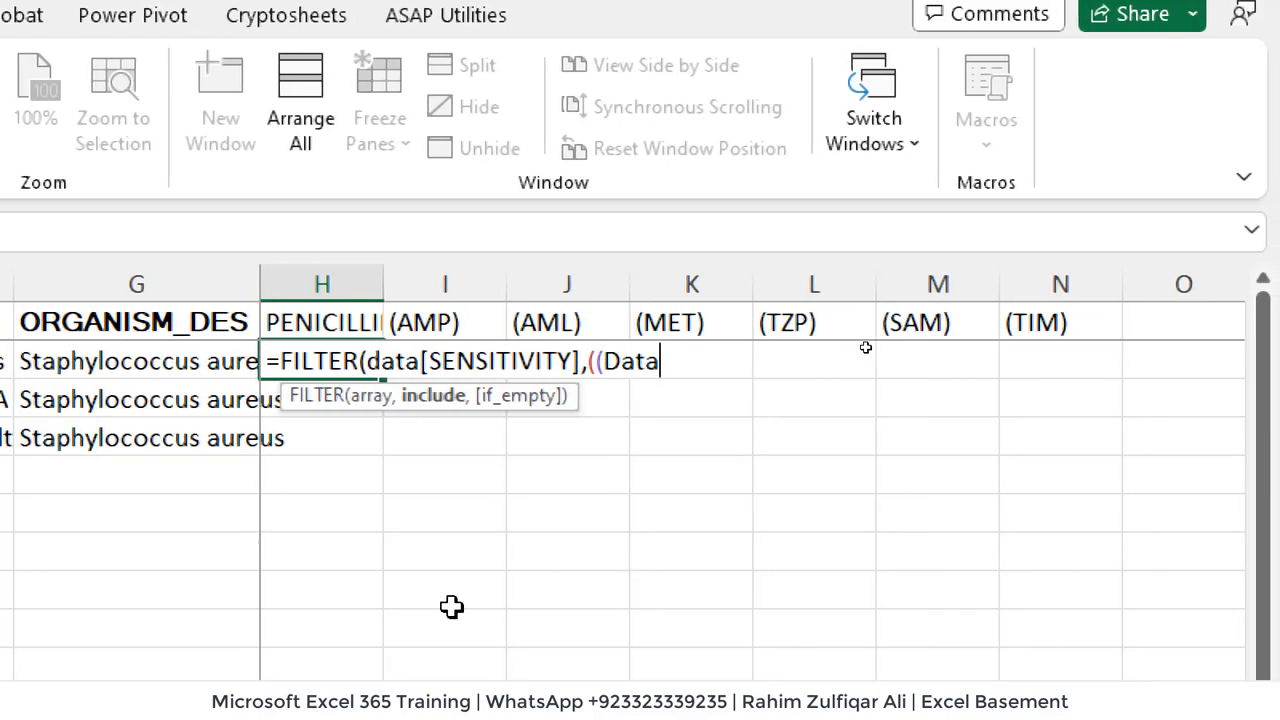
pyautogui.write('[')
pyautogui.press('Down')
pyautogui.press('Tab')
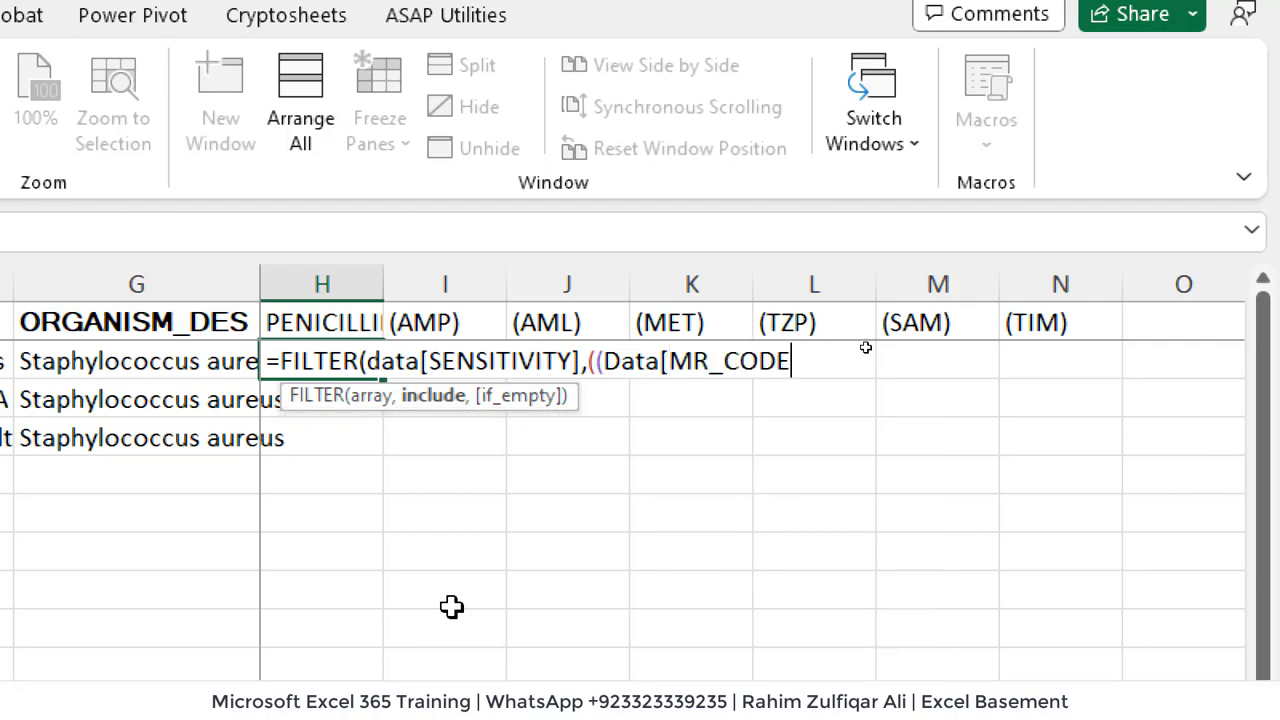
pyautogui.write(']=')
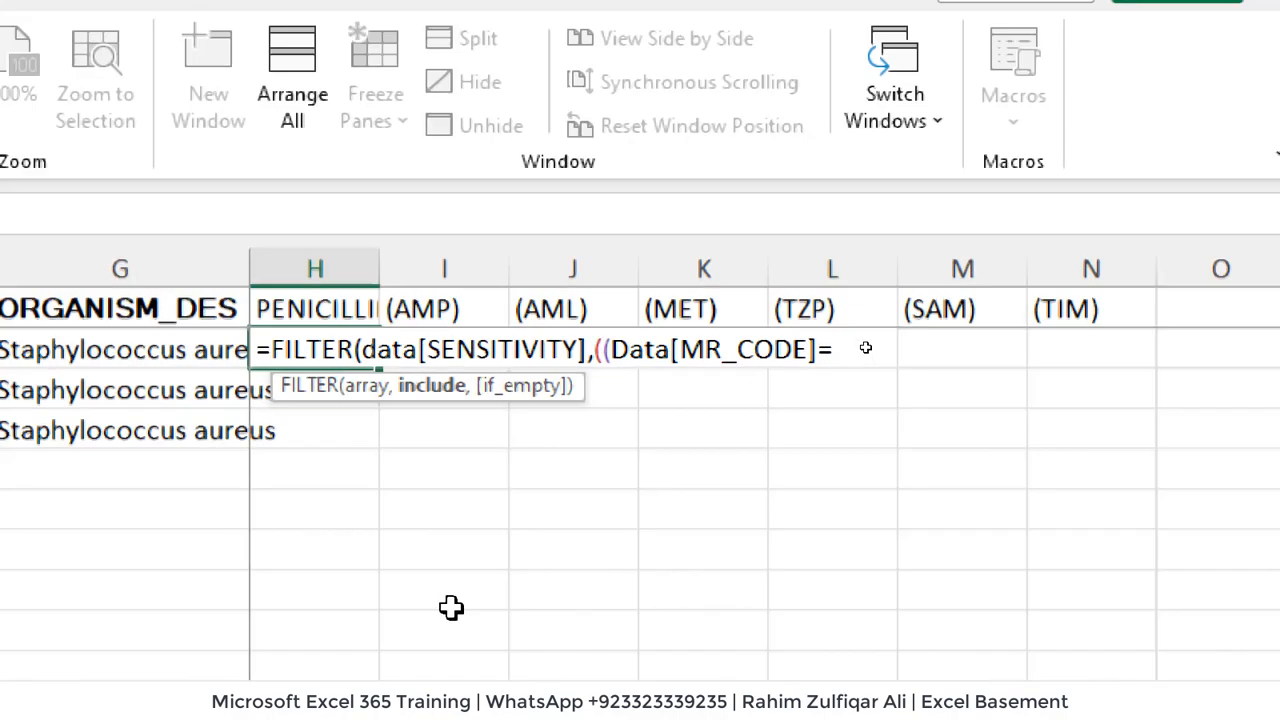
# Match MR_CODE to the patient code in A2, locking only the column as $A2, and close the condition
pyautogui.press('Left')
pyautogui.press('Left')
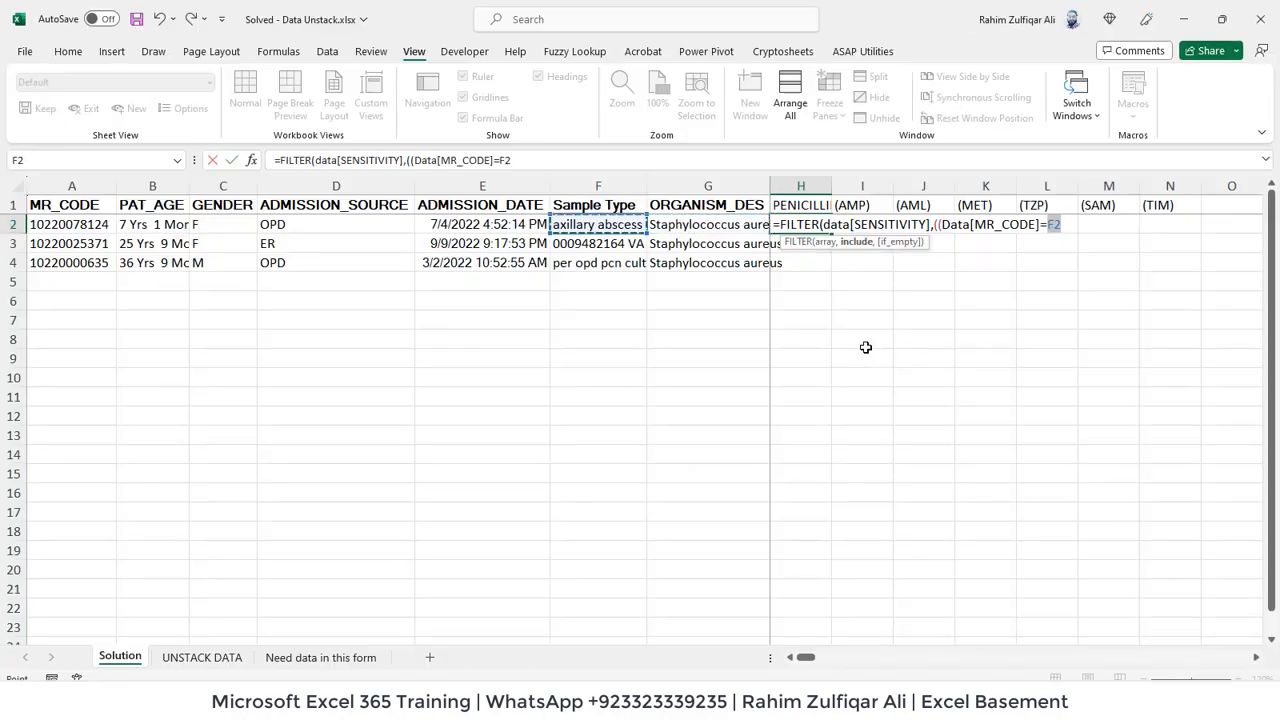
pyautogui.press('Left')
pyautogui.press('Left')
pyautogui.press('Left')
pyautogui.press('Left')
pyautogui.press('Left')
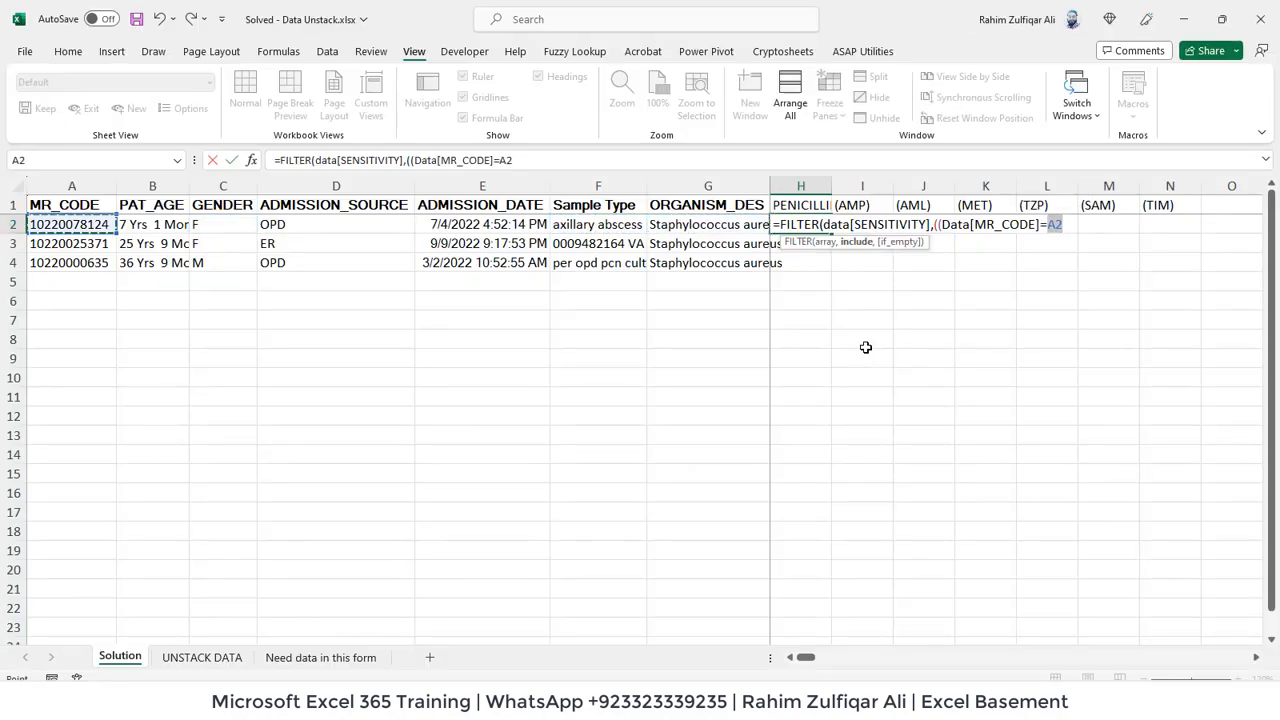
pyautogui.press('F4')
pyautogui.press('F4')
pyautogui.press('F4')
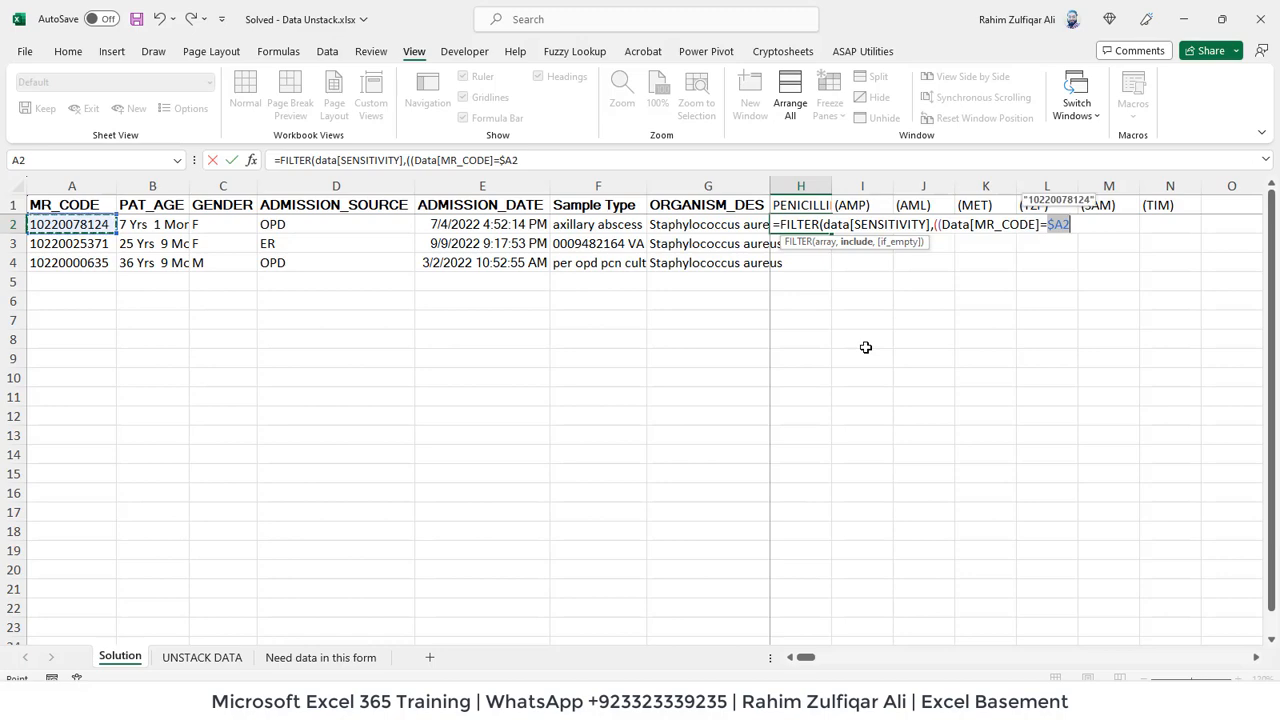
pyautogui.write(')')
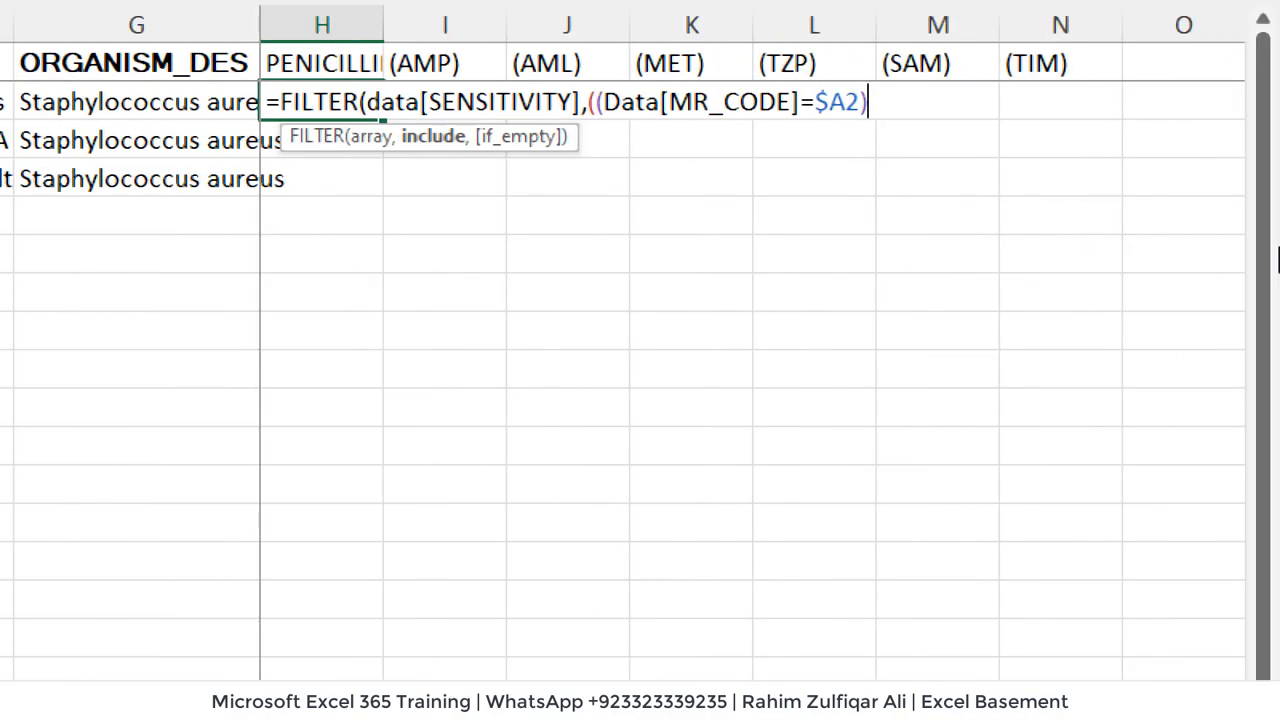
# Multiply the first condition by a second one that uses the Data table's PARA_DESC column
pyautogui.write('*')
pyautogui.write('(')
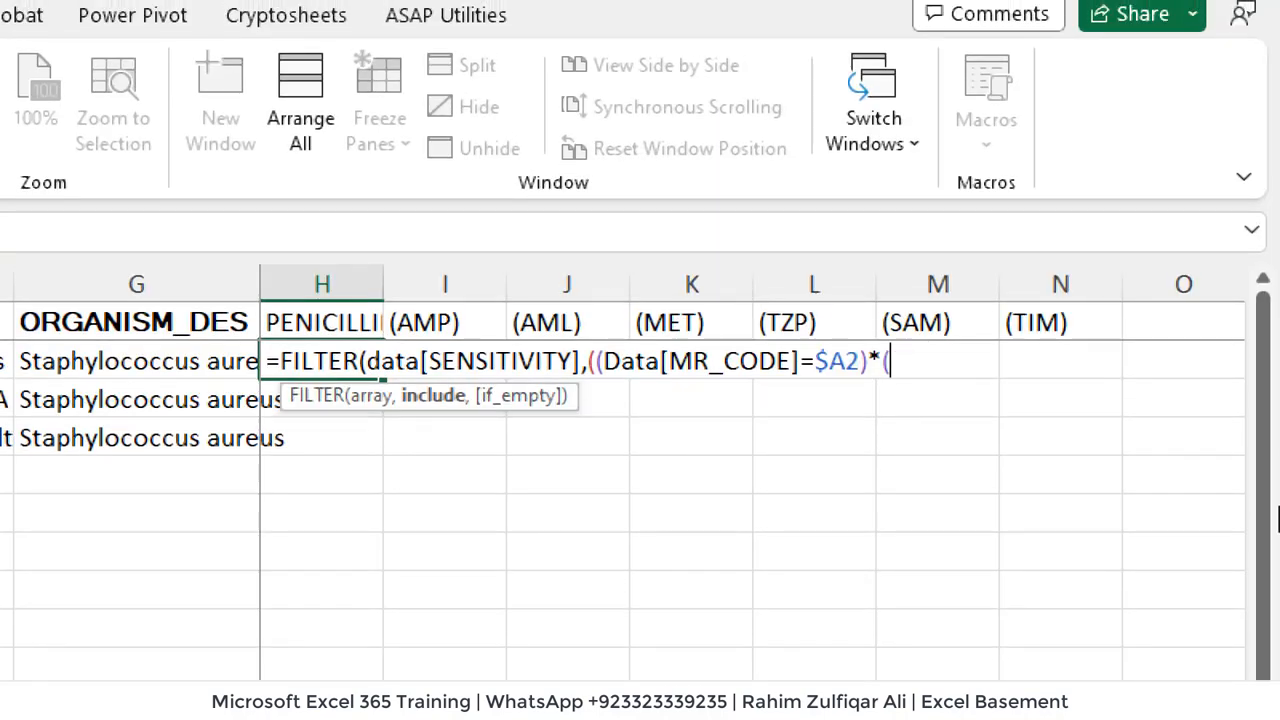
pyautogui.write('data')
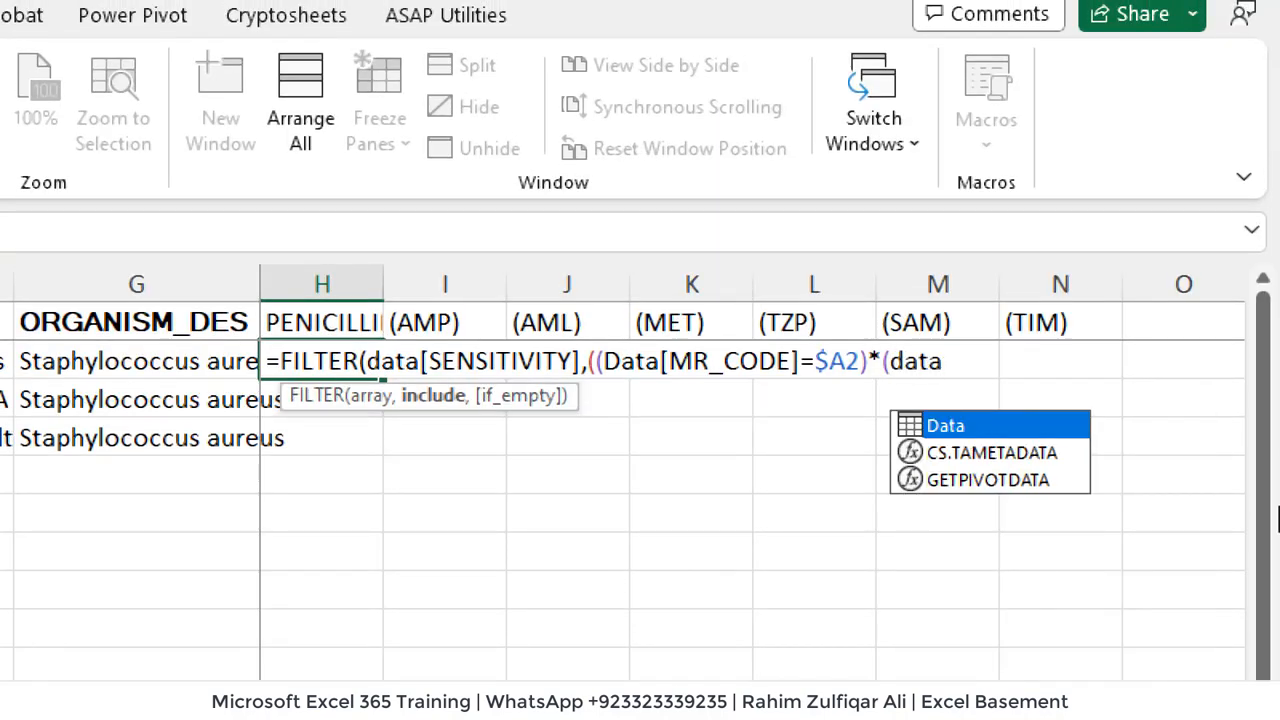
pyautogui.press('Tab')
pyautogui.write('[')
pyautogui.press('Down')
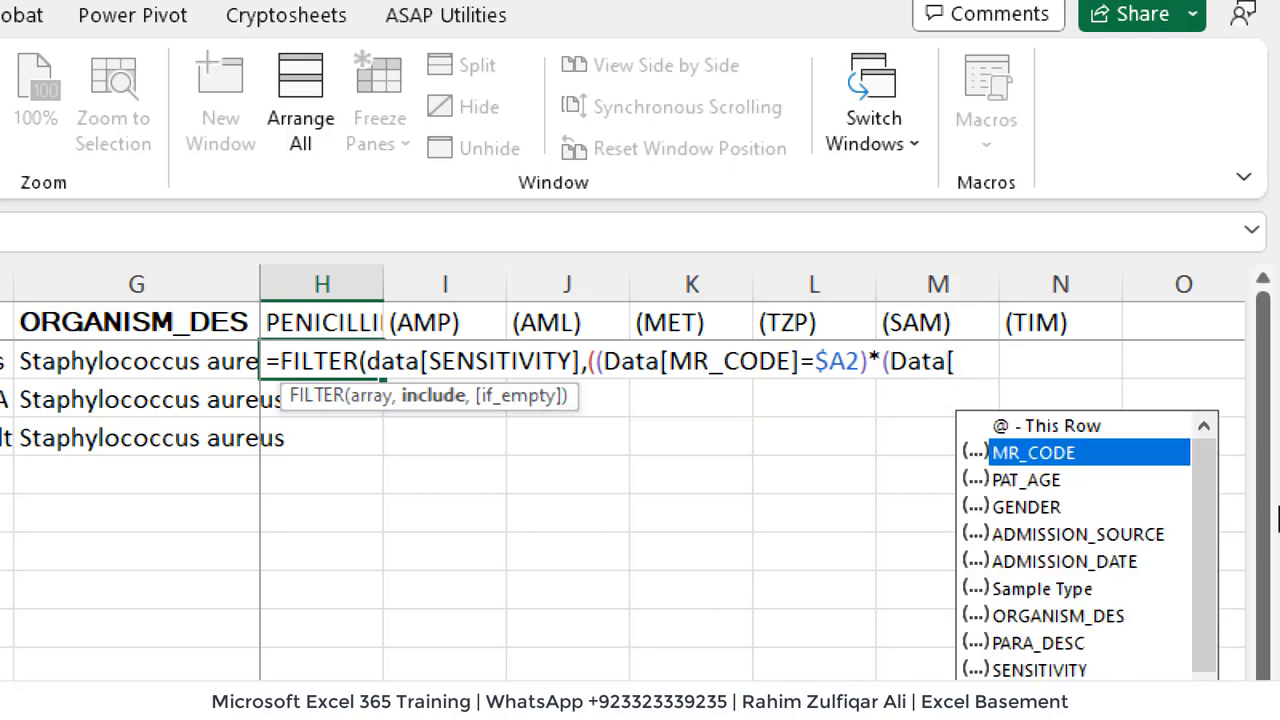
pyautogui.press('Down')
pyautogui.press('Down')
pyautogui.press('Down')
pyautogui.press('Down')
pyautogui.press('Down')
pyautogui.press('Down')
pyautogui.press('Down')
pyautogui.press('Tab')
pyautogui.write(']')
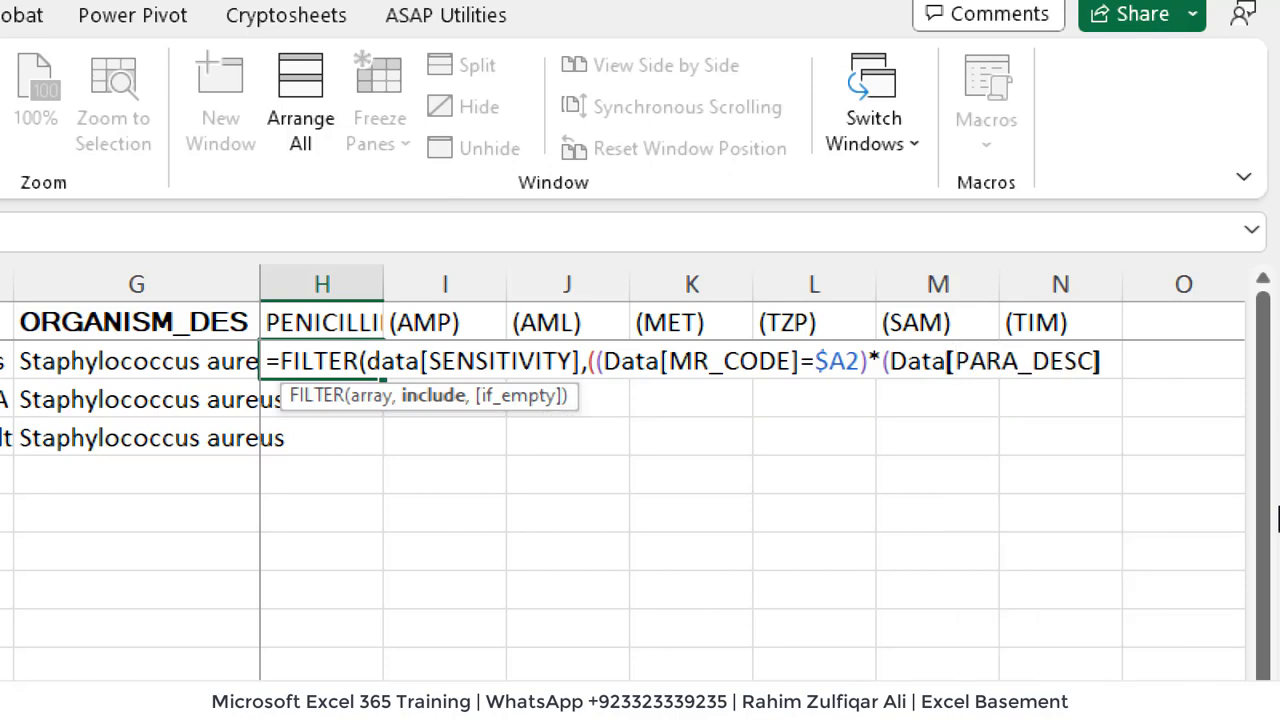
# Match PARA_DESC to the row-locked header H$1, then close the include argument and continue to if_empty
pyautogui.write('=')
pyautogui.press('Up')
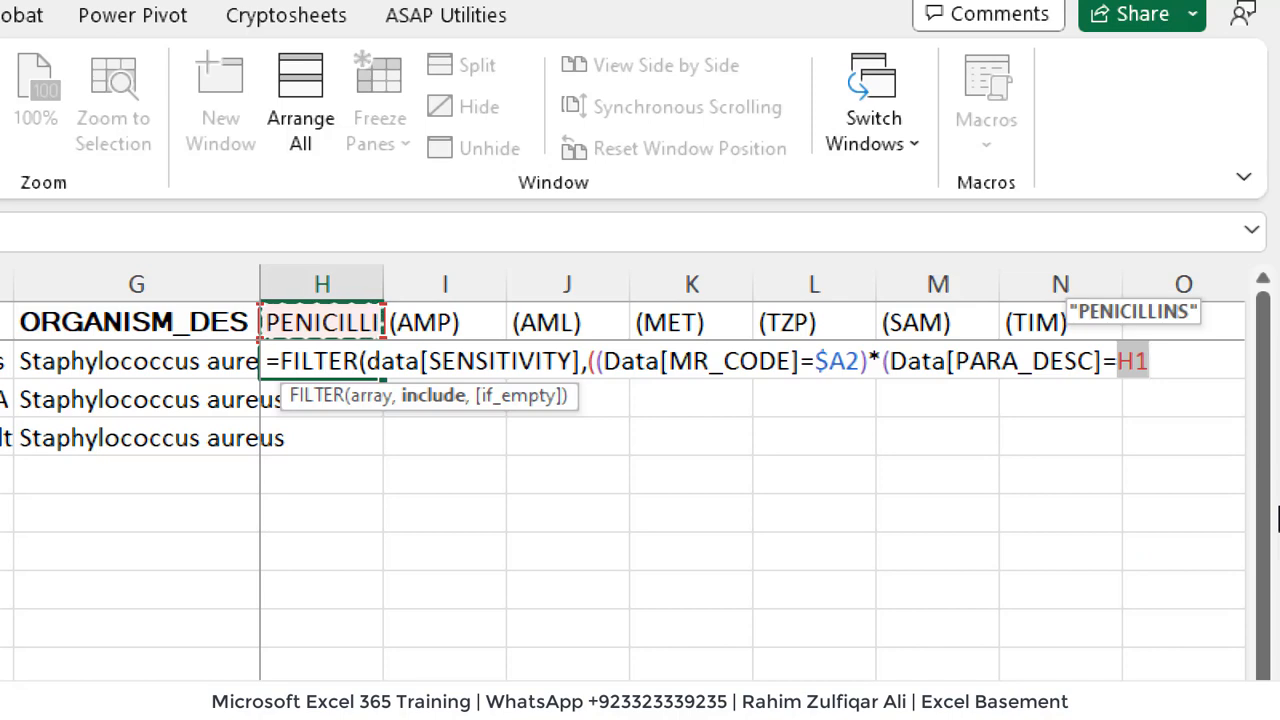
pyautogui.press('F4')
pyautogui.press('F4')
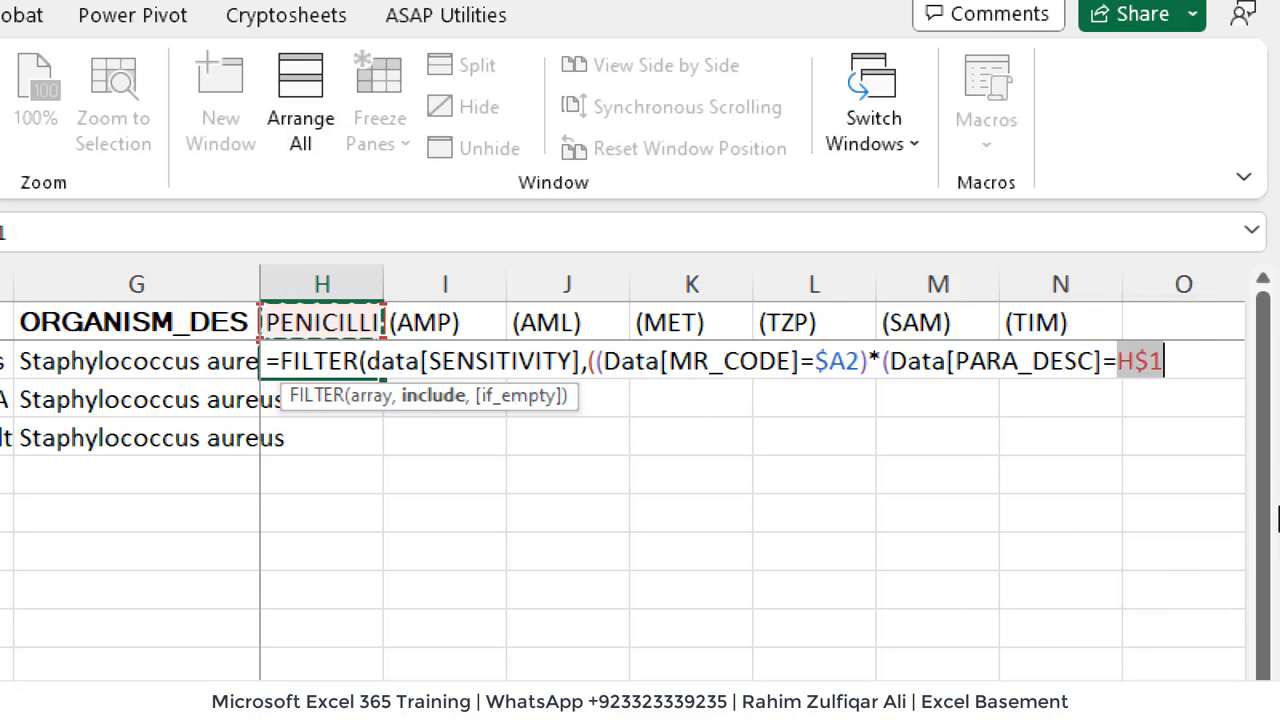
pyautogui.write(')')
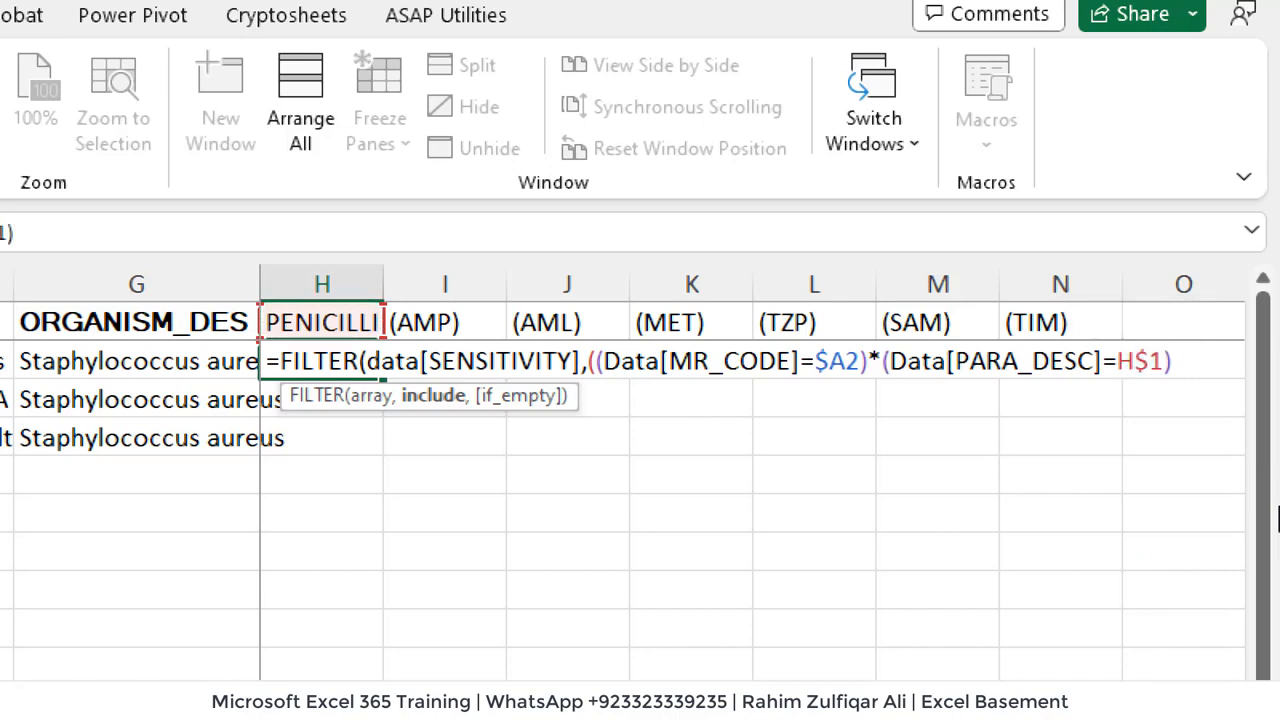
pyautogui.write(',')
pyautogui.press('BackSpace')
pyautogui.write('),')
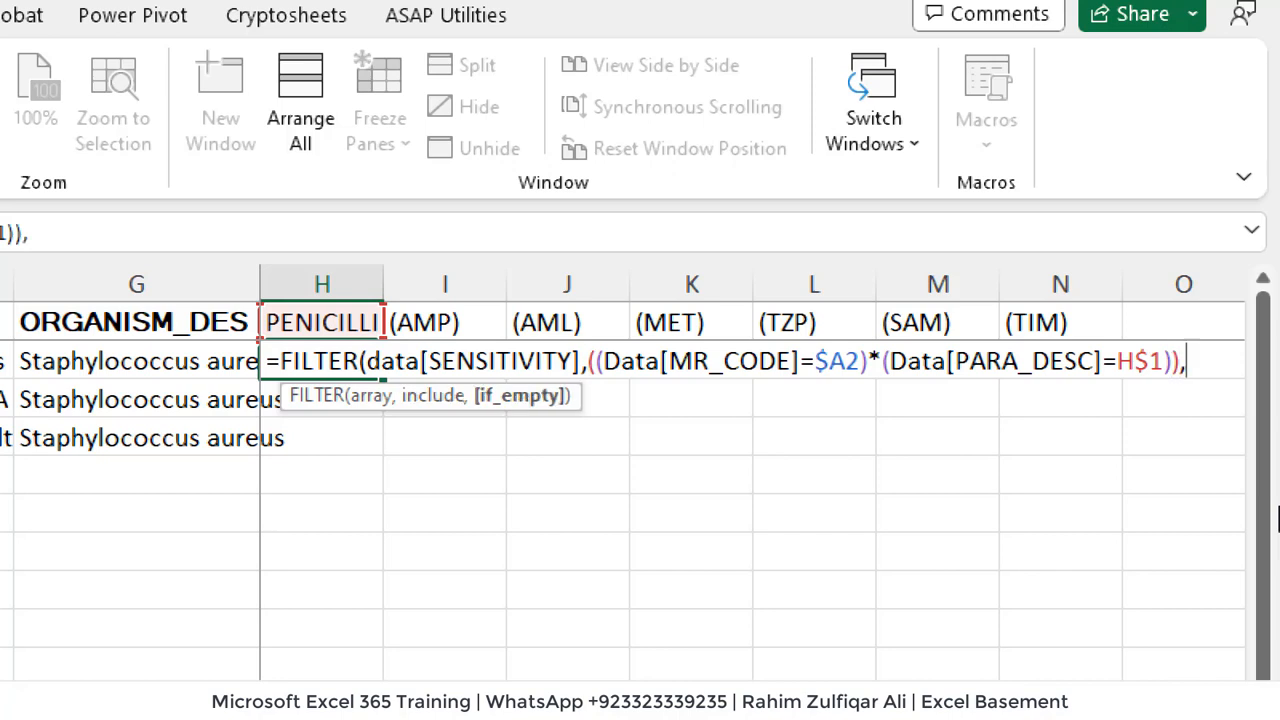
# Finish the FILTER formula in H2 with an empty string as the if_empty value and enter it
pyautogui.write('"")')
pyautogui.press('Return')
pyautogui.press('Up')
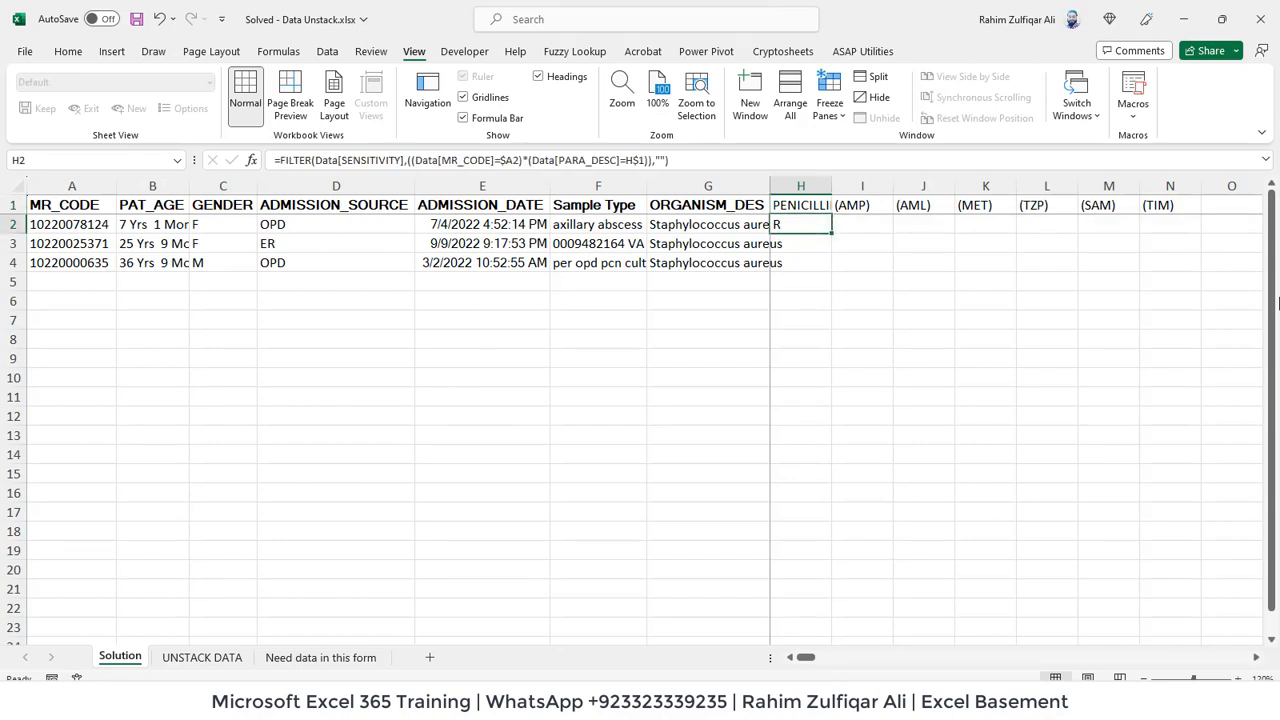
# Fill the FILTER formula in H2 down through H4 for the remaining patients
pyautogui.click(95, 224)
pyautogui.click(790, 205)
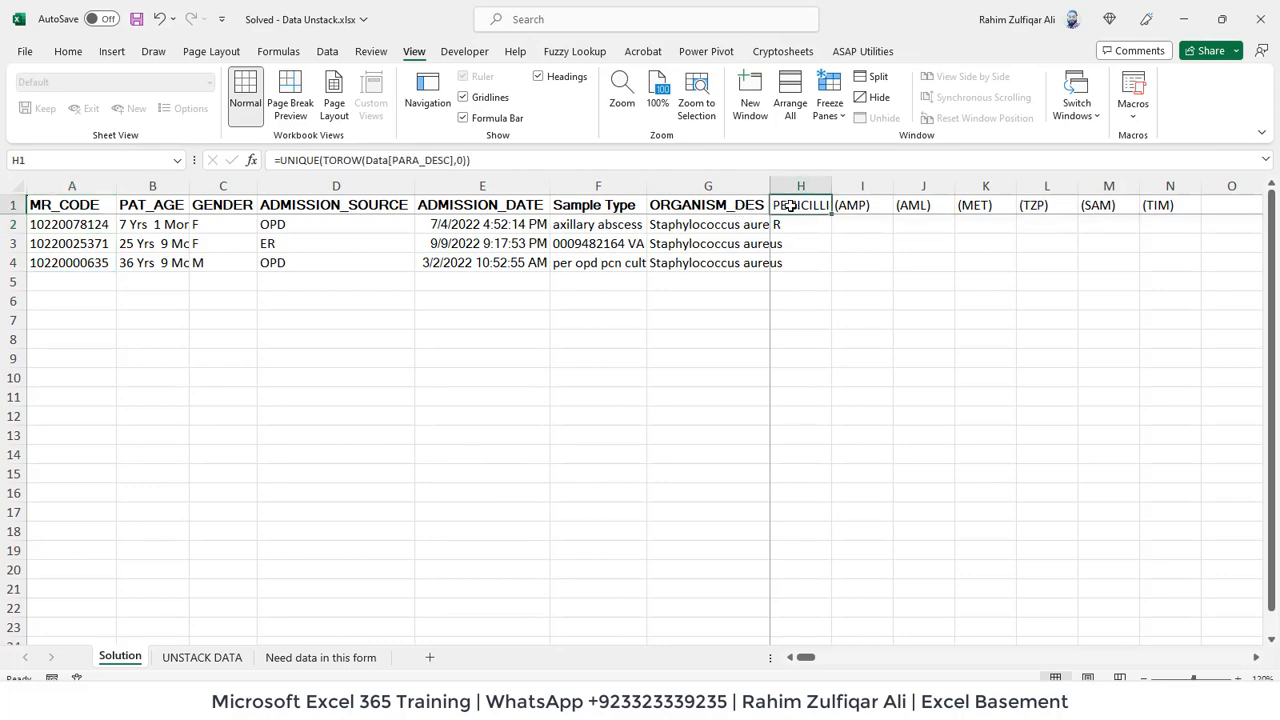
pyautogui.hotkey('ctrl', 'pagedown')
pyautogui.hotkey('ctrl', 'pageup')
pyautogui.press('Down')
pyautogui.hotkey('shift', 'Down')
pyautogui.hotkey('shift', 'Down')
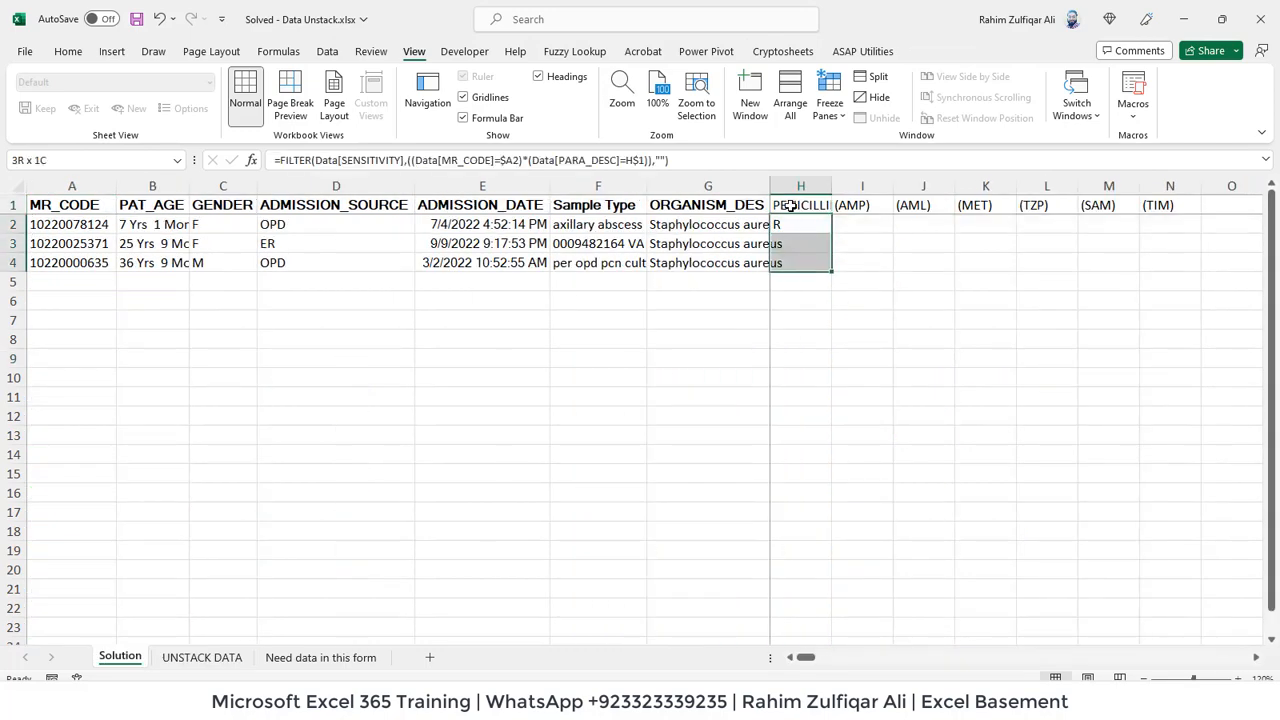
pyautogui.hotkey('shift', 'Down')
pyautogui.hotkey('shift', 'Up')
pyautogui.hotkey('ctrl', 'd')
# Copy the FILTER formulas in H2:H4 across the remaining antibiotic columns, then reduce the selection to H2
pyautogui.hotkey('shift', 'Right')
pyautogui.hotkey('shift', 'Right')
pyautogui.hotkey('shift', 'Right')
pyautogui.hotkey('shift', 'Right')
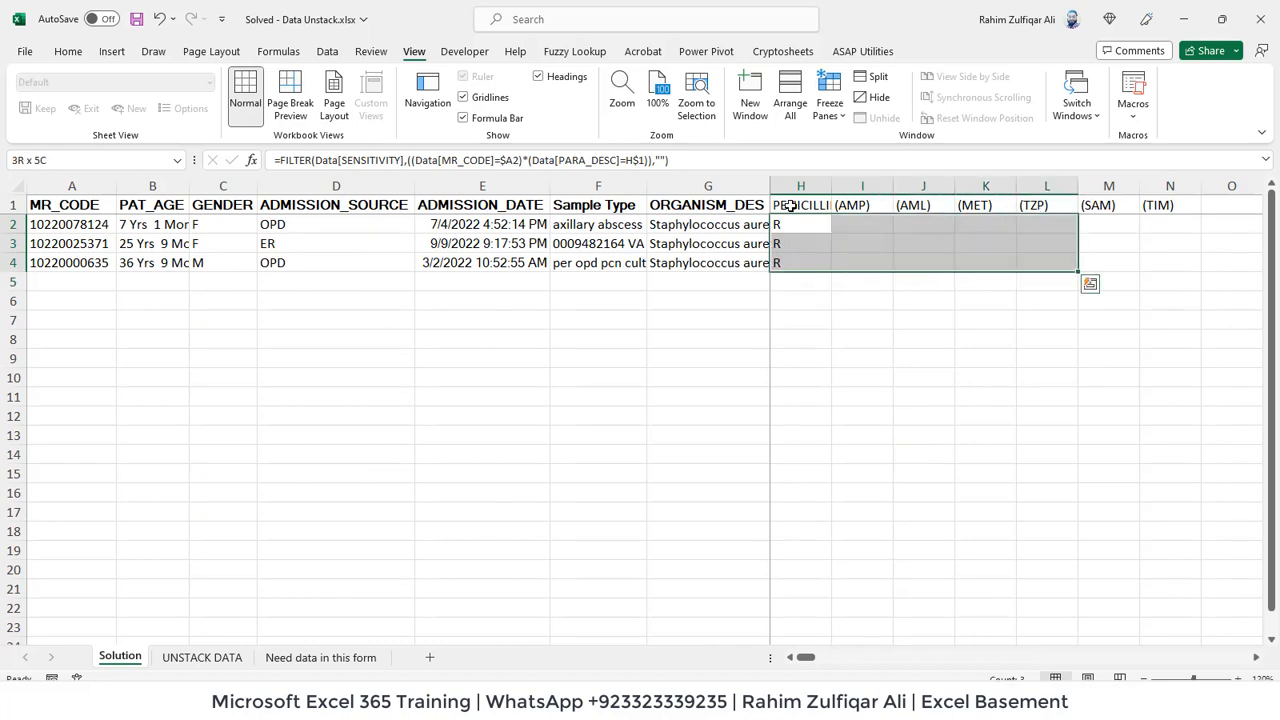
pyautogui.hotkey('shift', 'Right')
pyautogui.hotkey('shift', 'Right')
pyautogui.hotkey('shift', 'Right')
pyautogui.hotkey('ctrl', 'r')
pyautogui.hotkey('shift', 'BackSpace')
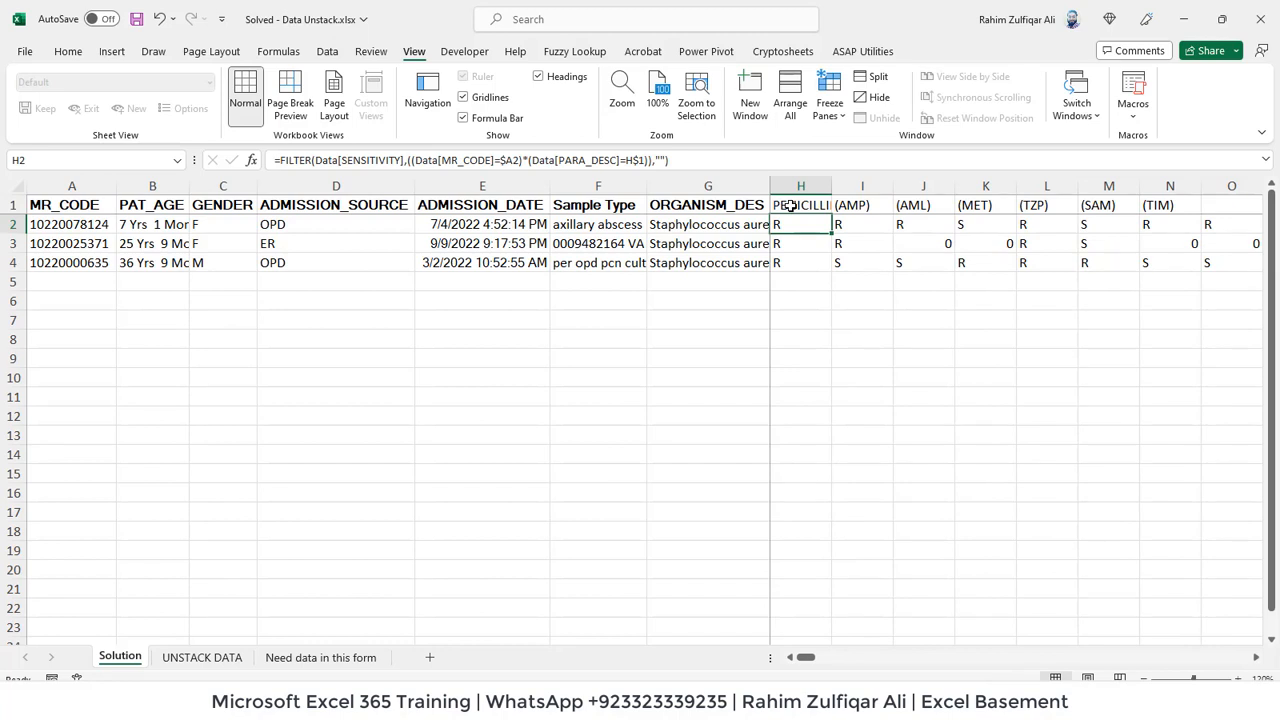
# Examine how the patient-code and header references shift in the copied formulas, from I2 through the row 4 cells
pyautogui.press('Right')
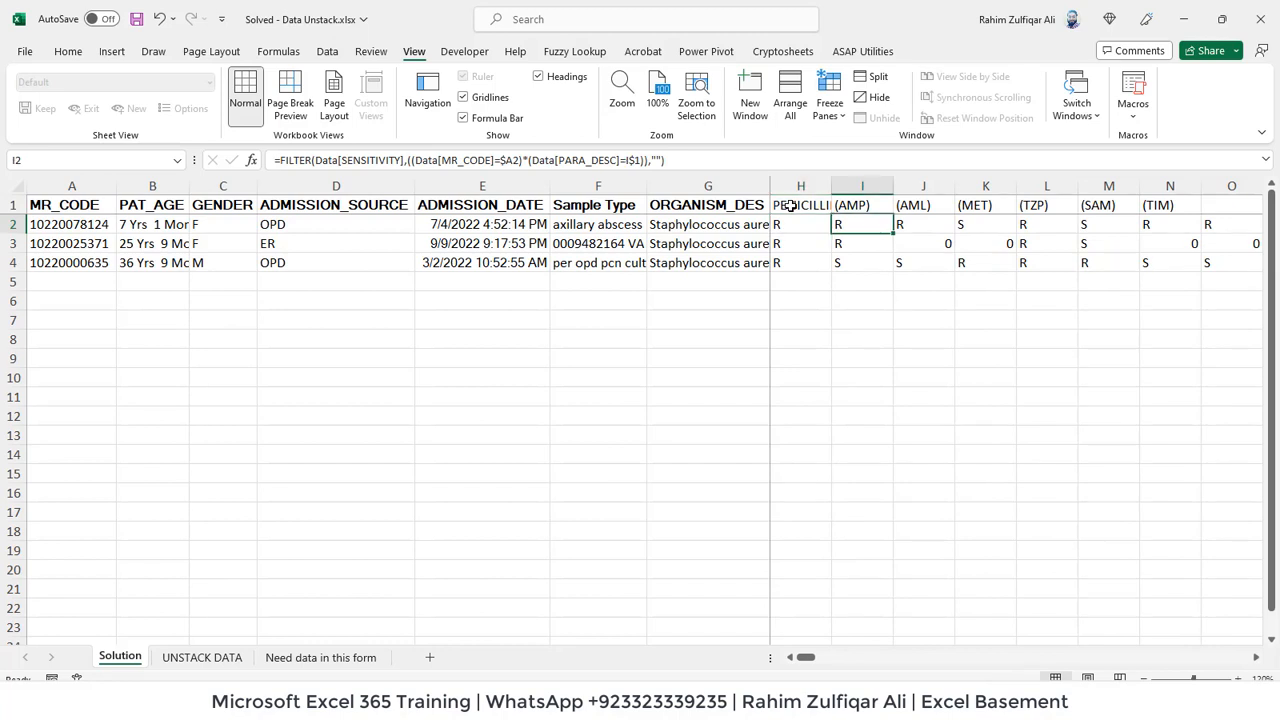
pyautogui.press('Down')
pyautogui.press('Down')
pyautogui.press('Right')
pyautogui.press('Left')
pyautogui.press('Left')
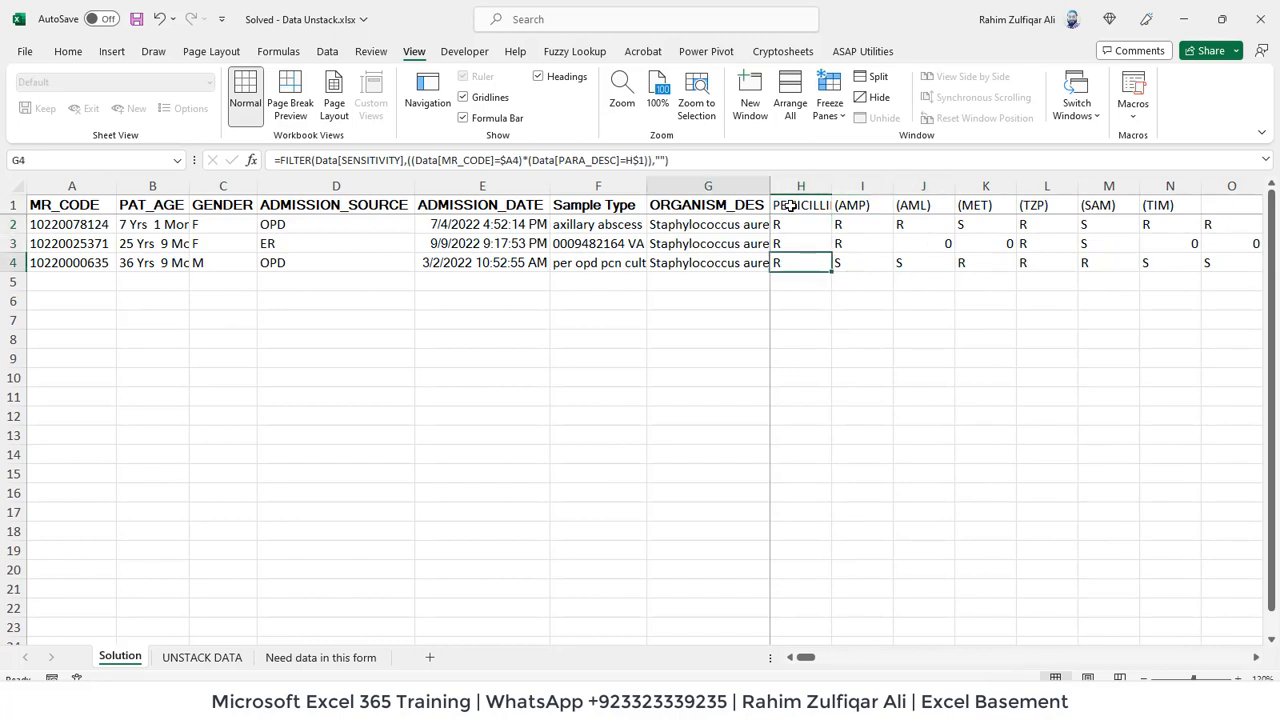
pyautogui.press('Home')
pyautogui.press('Right')
pyautogui.press('Right')
pyautogui.press('Right')
pyautogui.press('Right')
pyautogui.press('Right')
pyautogui.press('Right')
pyautogui.press('Right')
pyautogui.press('Right')
pyautogui.press('Left')
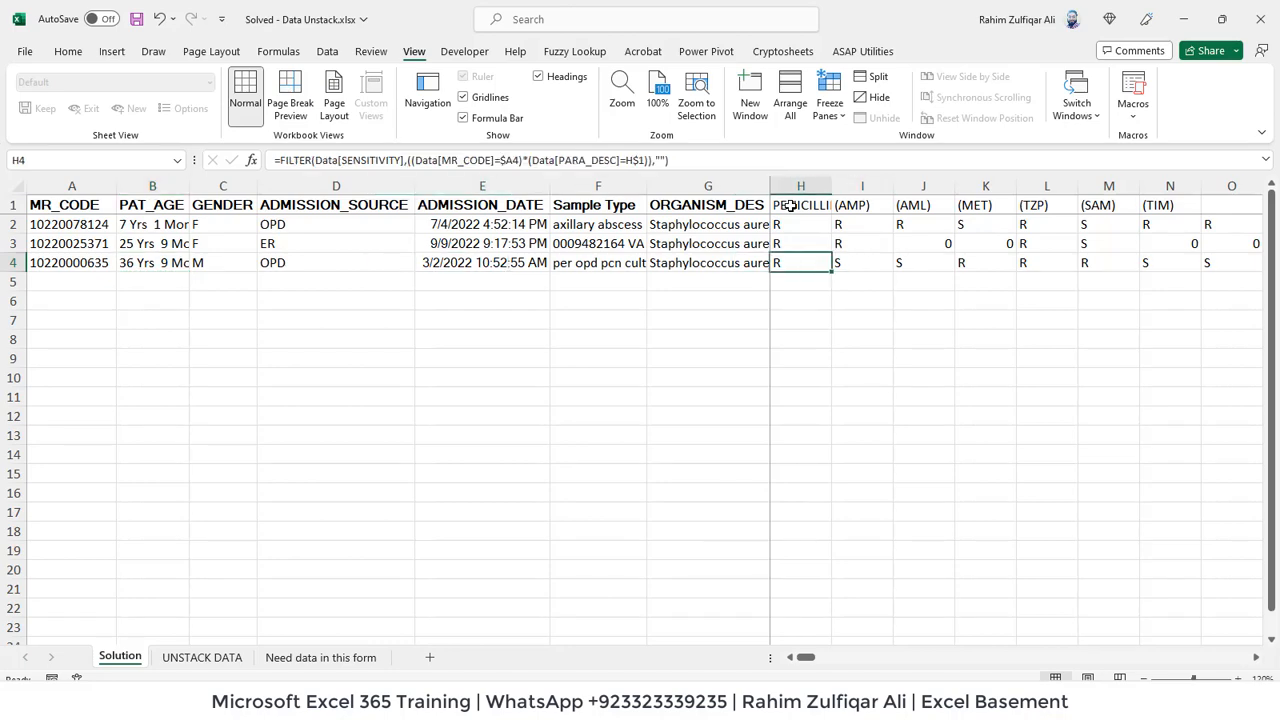
# Compare the sensitivity results in rows 3 and 4 under the antibiotic headers, checking the cells from H to K
pyautogui.press('Up')
pyautogui.press('Up')
pyautogui.press('Up')
pyautogui.press('Down')
pyautogui.press('Down')
pyautogui.press('Down')
pyautogui.press('Right')
pyautogui.press('Right')
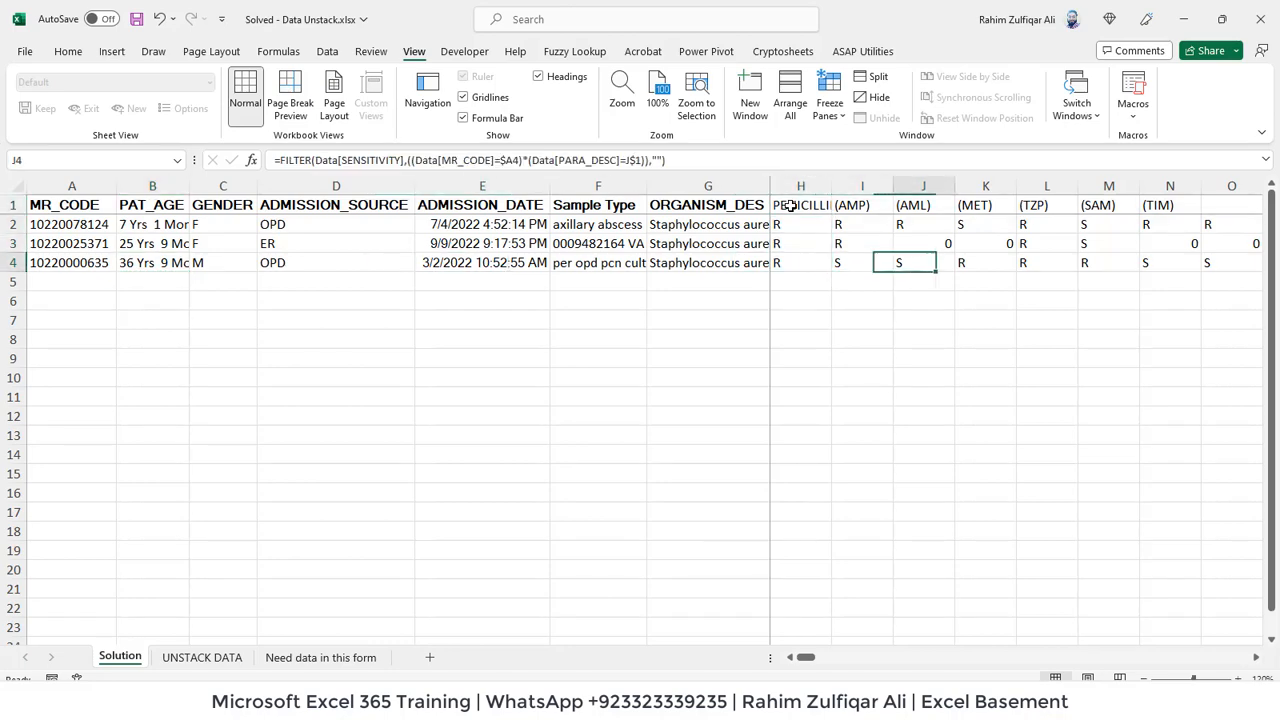
pyautogui.press('Right')
pyautogui.press('Up')
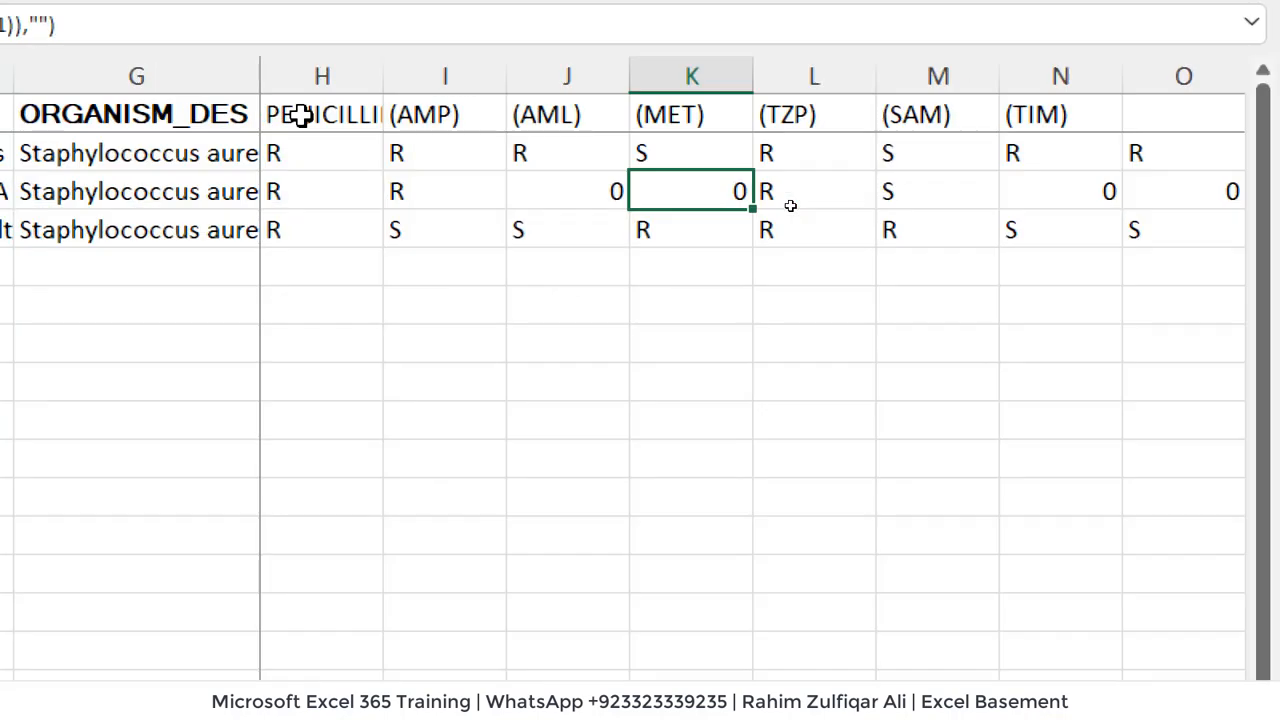
pyautogui.press('Left')
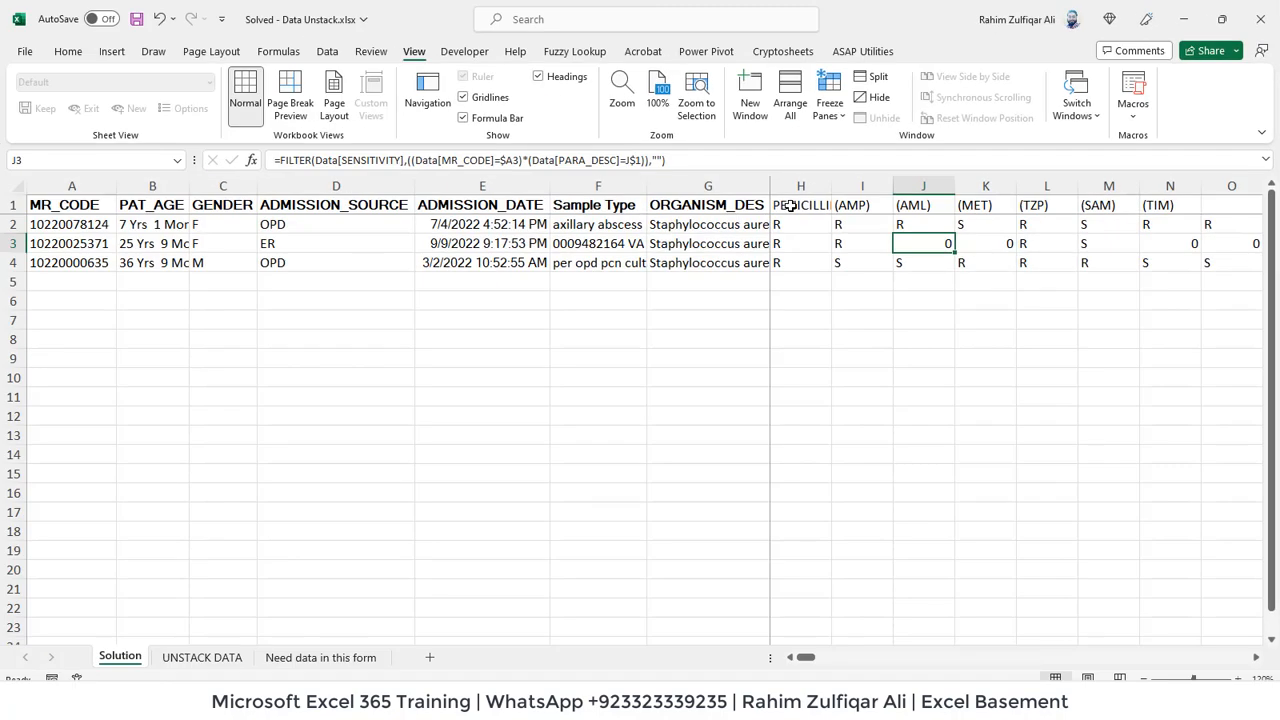
pyautogui.press('Left')
pyautogui.press('Left')
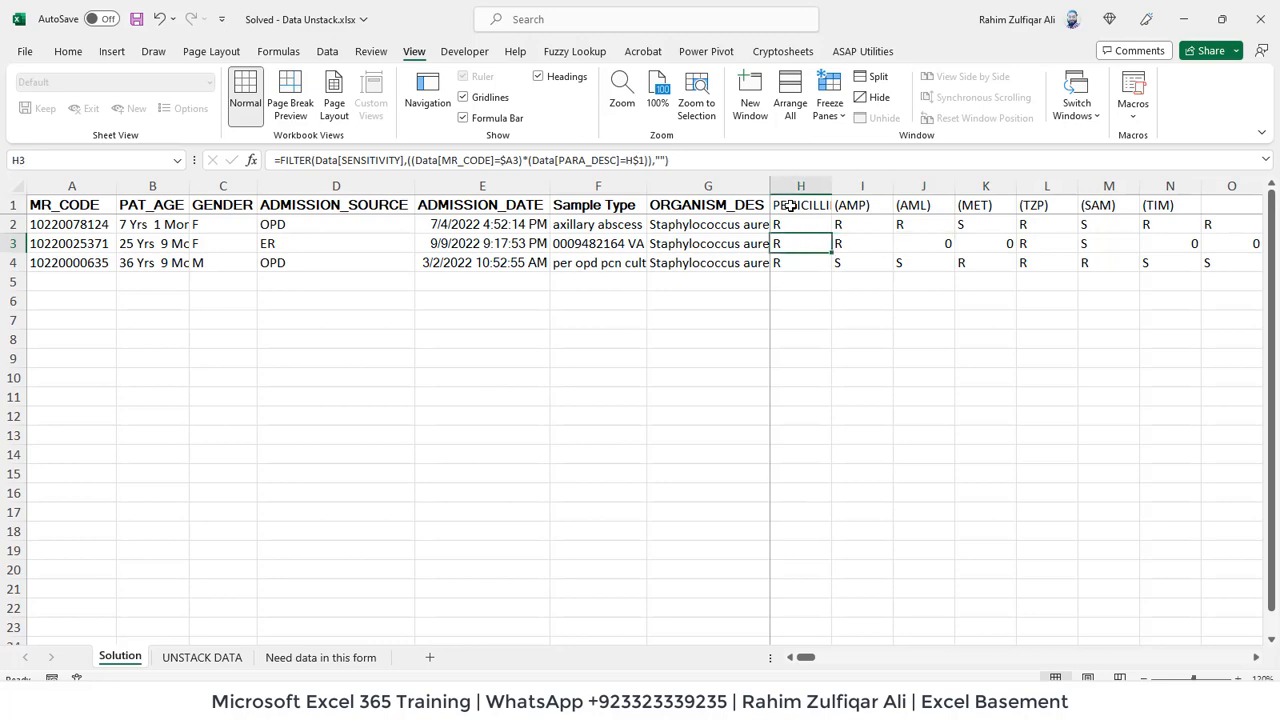
# Wrap the FILTER formula in H2 in SUBSTITUTE as its text argument and continue to old_text
pyautogui.press('Up')
pyautogui.press('F2')
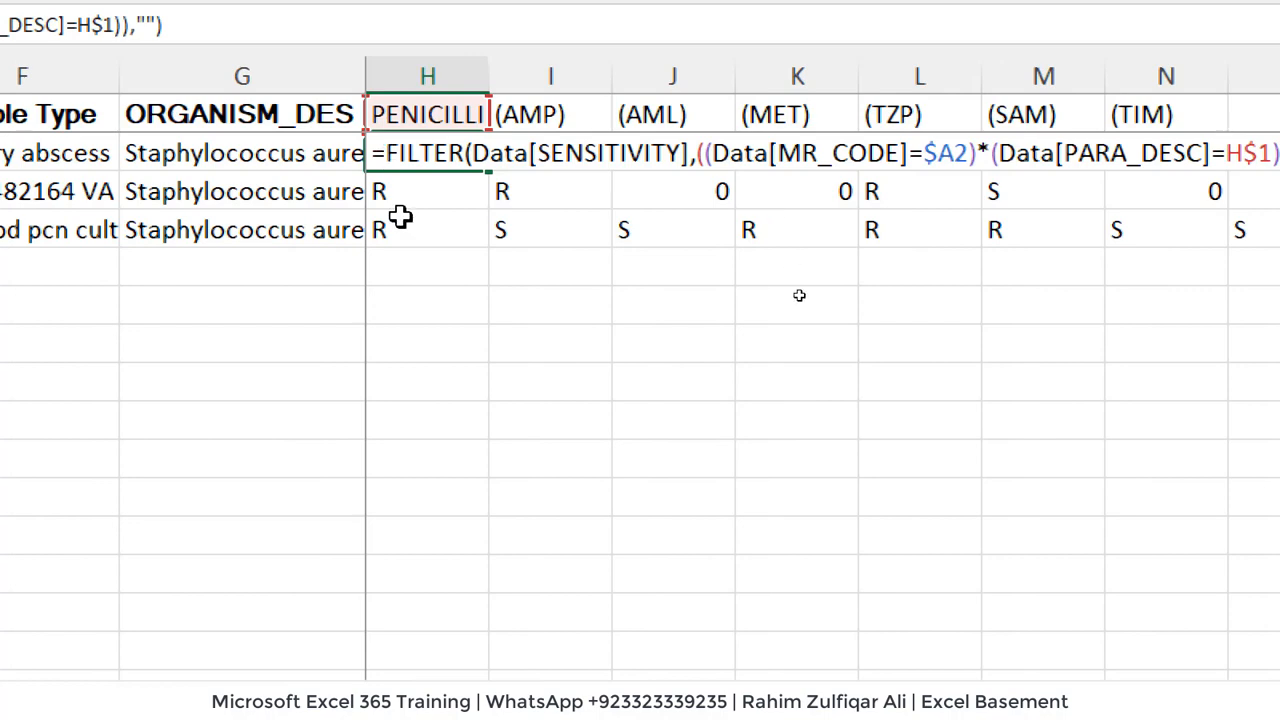
pyautogui.write('SUB')
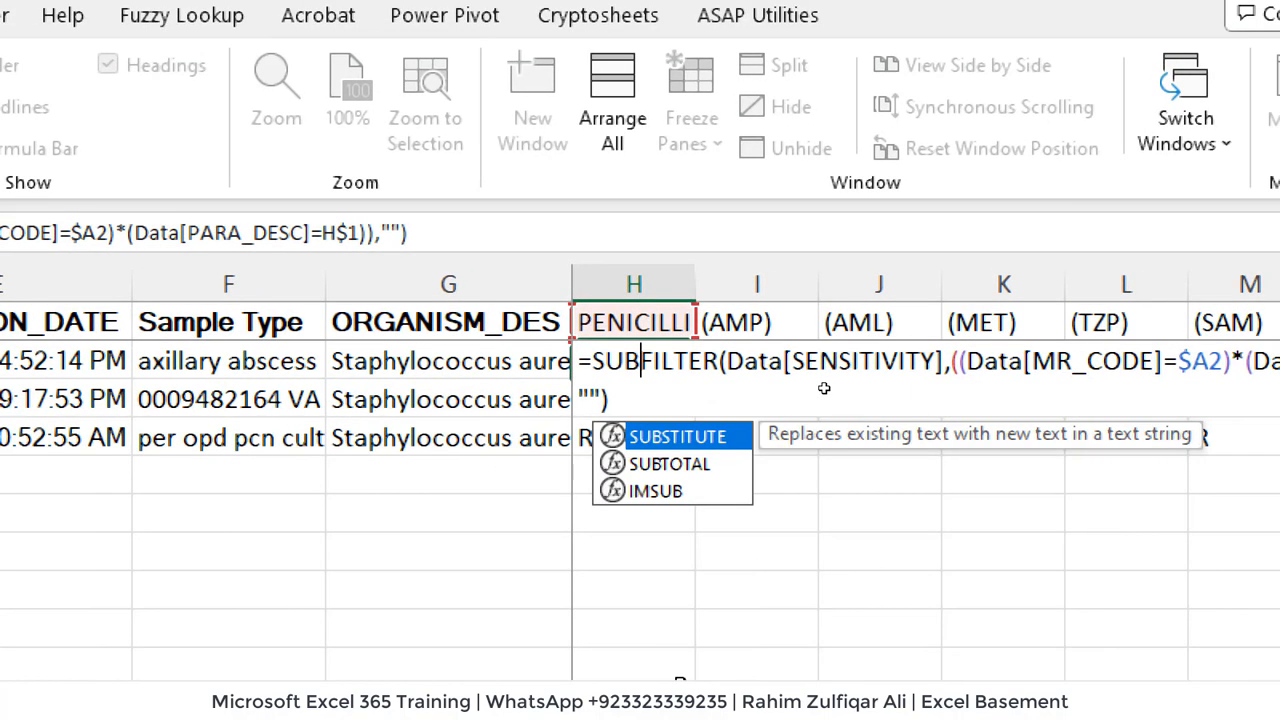
pyautogui.press('Tab')
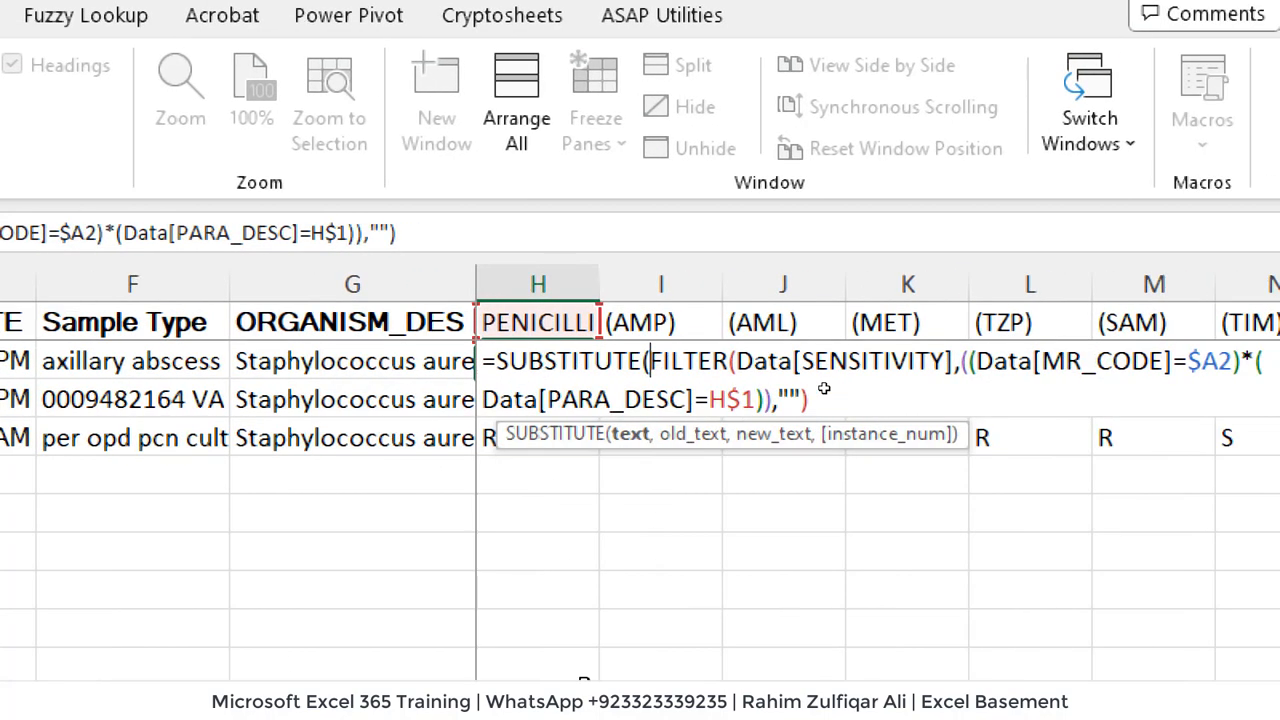
pyautogui.press('Right')
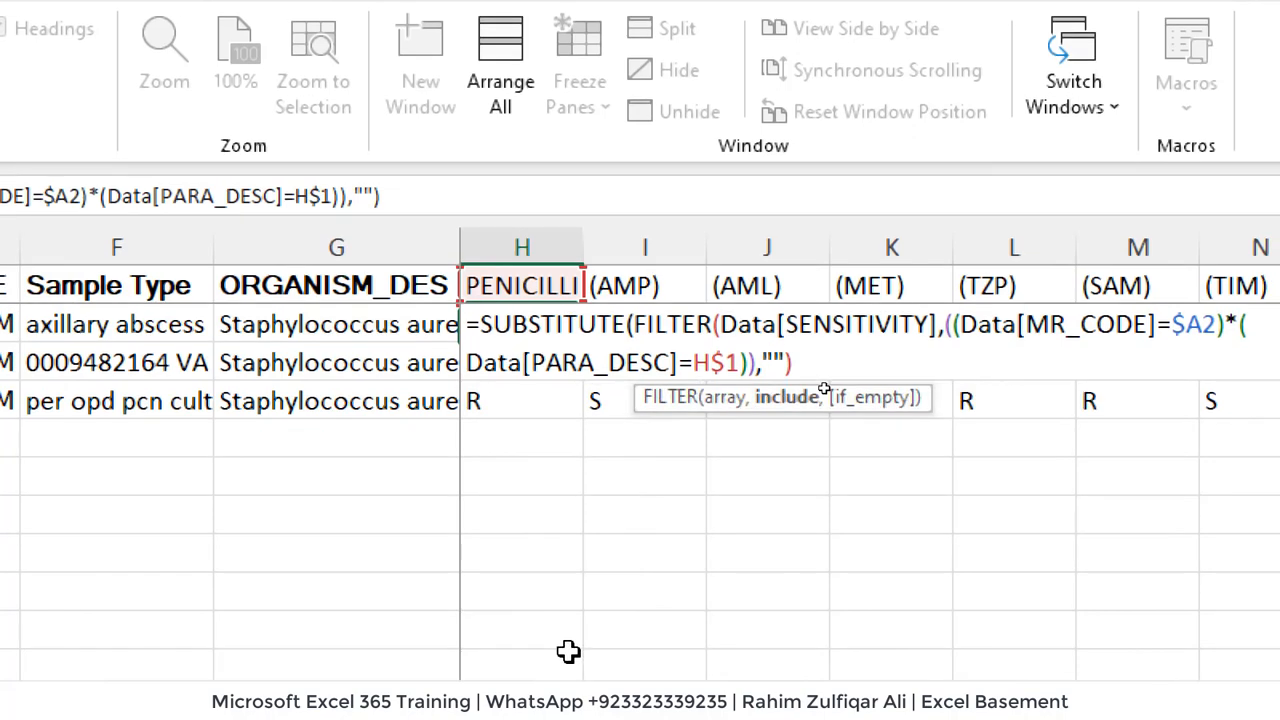
pyautogui.press('Left')
pyautogui.write(',')
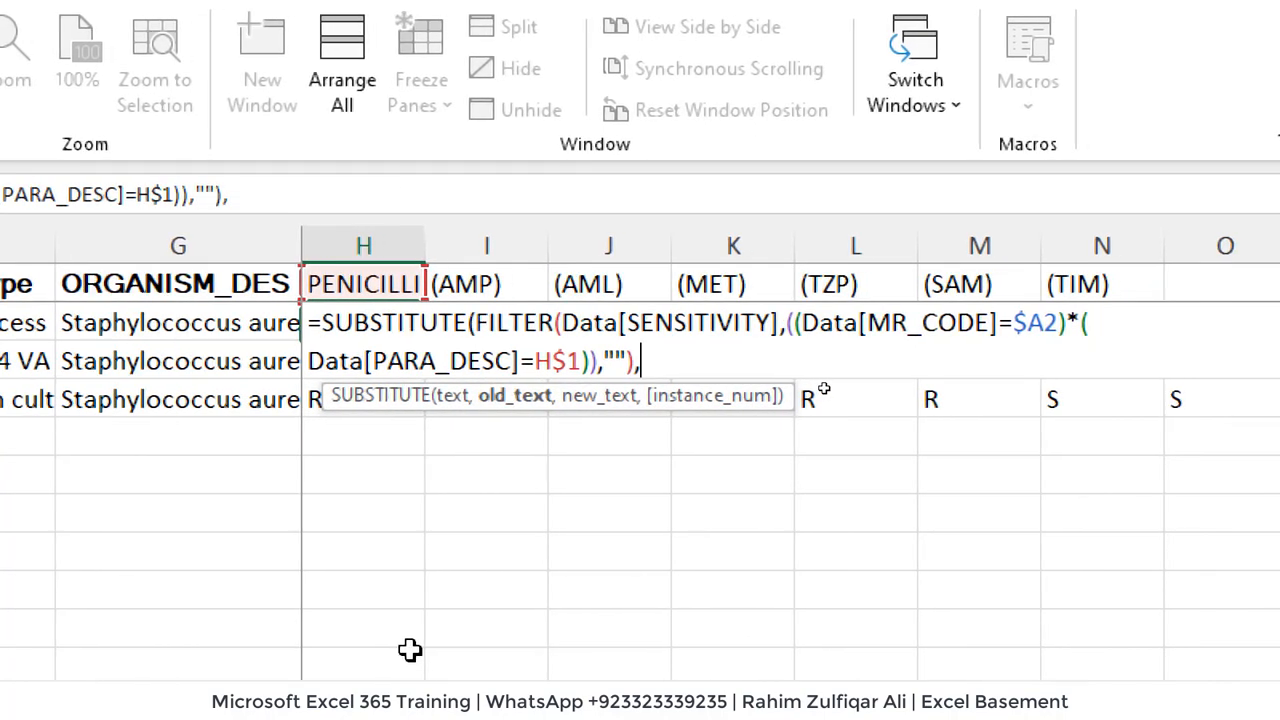
# Have SUBSTITUTE replace 0 with an empty string and enter the completed formula in H2
pyautogui.write('O')
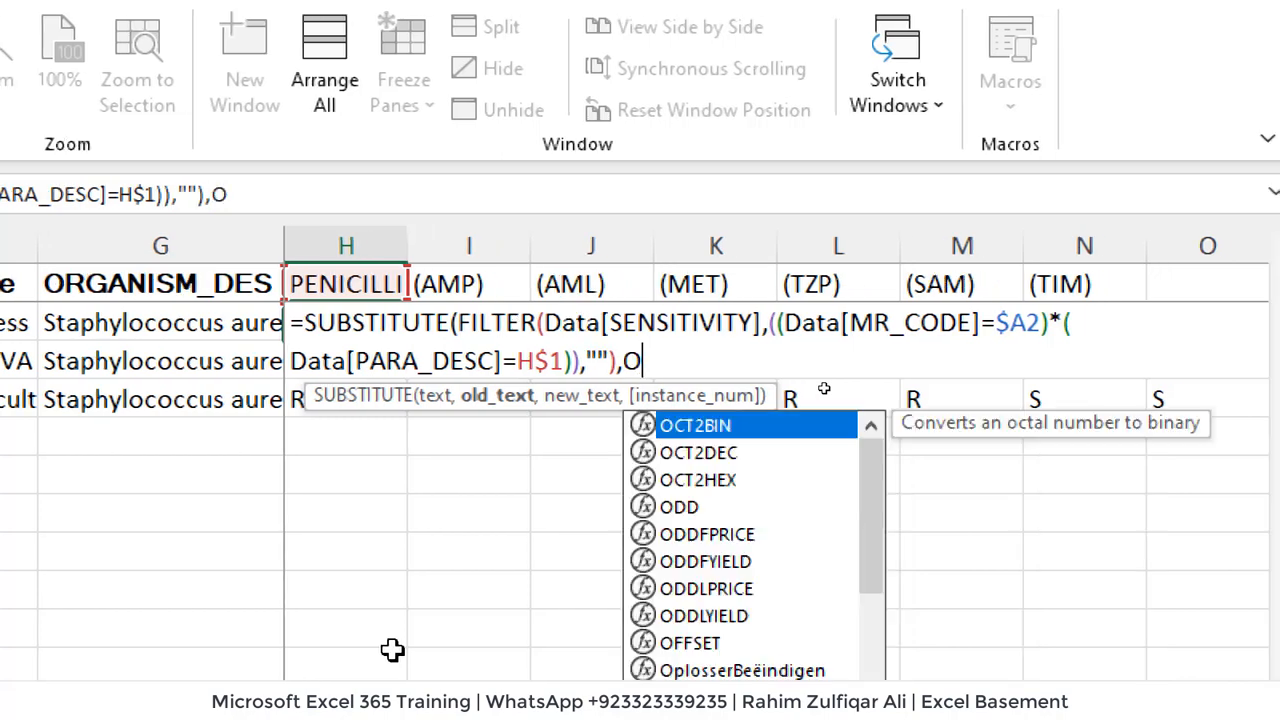
pyautogui.press('BackSpace')
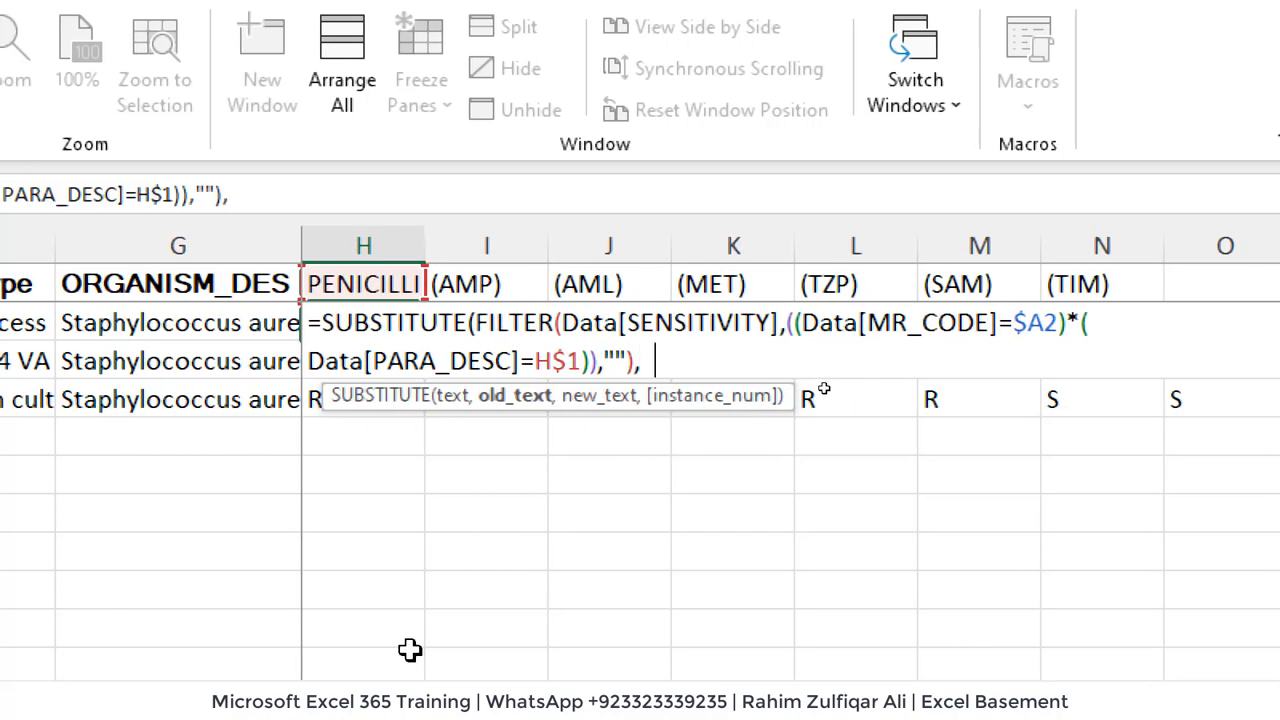
pyautogui.write('0,')
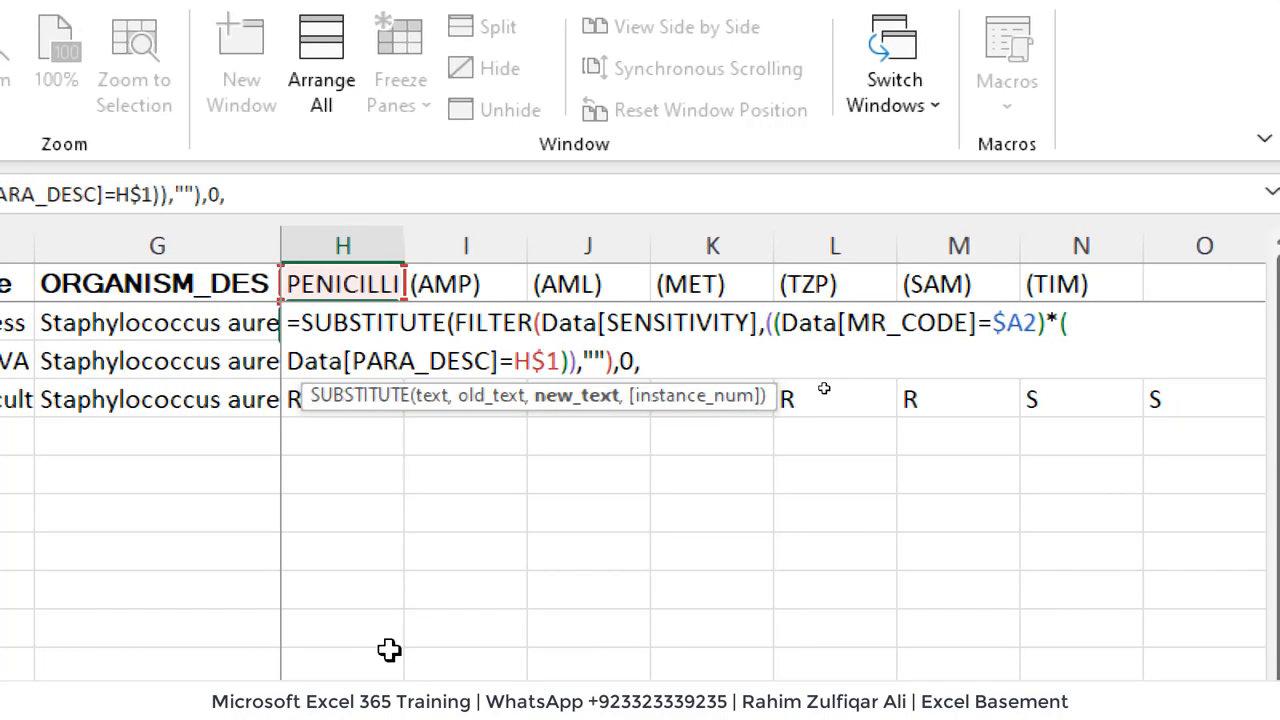
pyautogui.write('""')
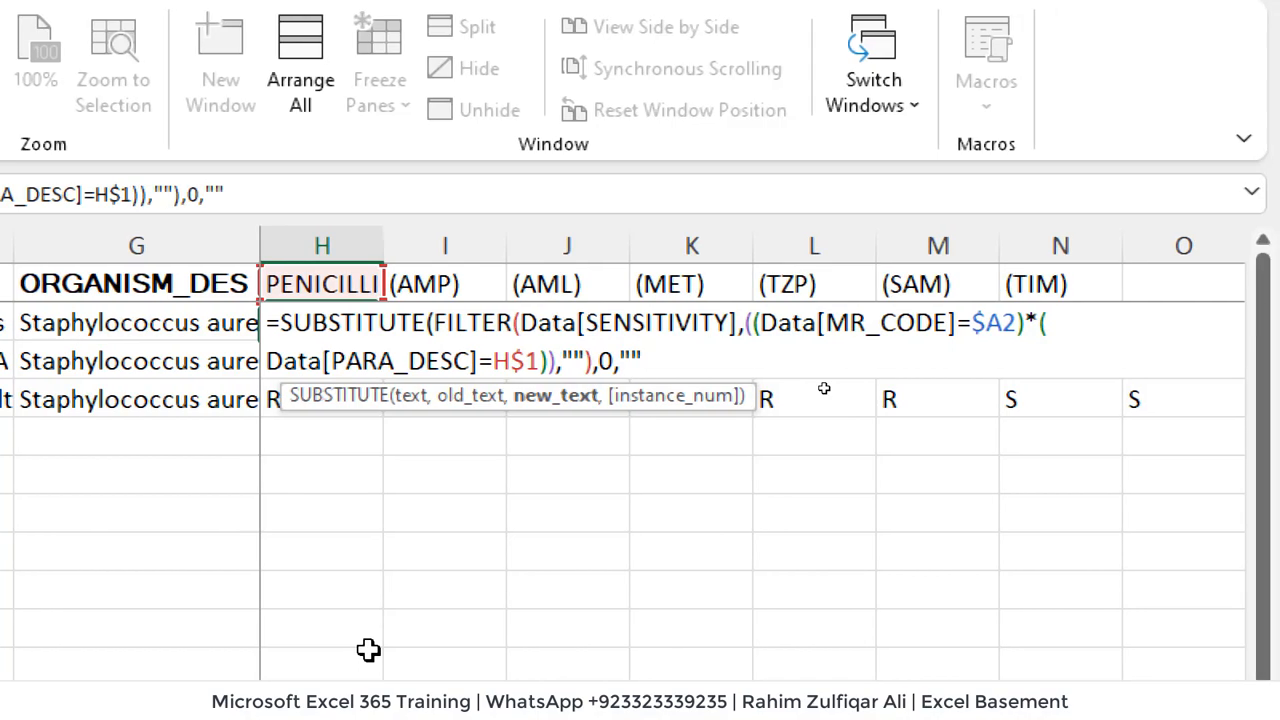
pyautogui.write(')')
pyautogui.press('Return')
pyautogui.press('Up')
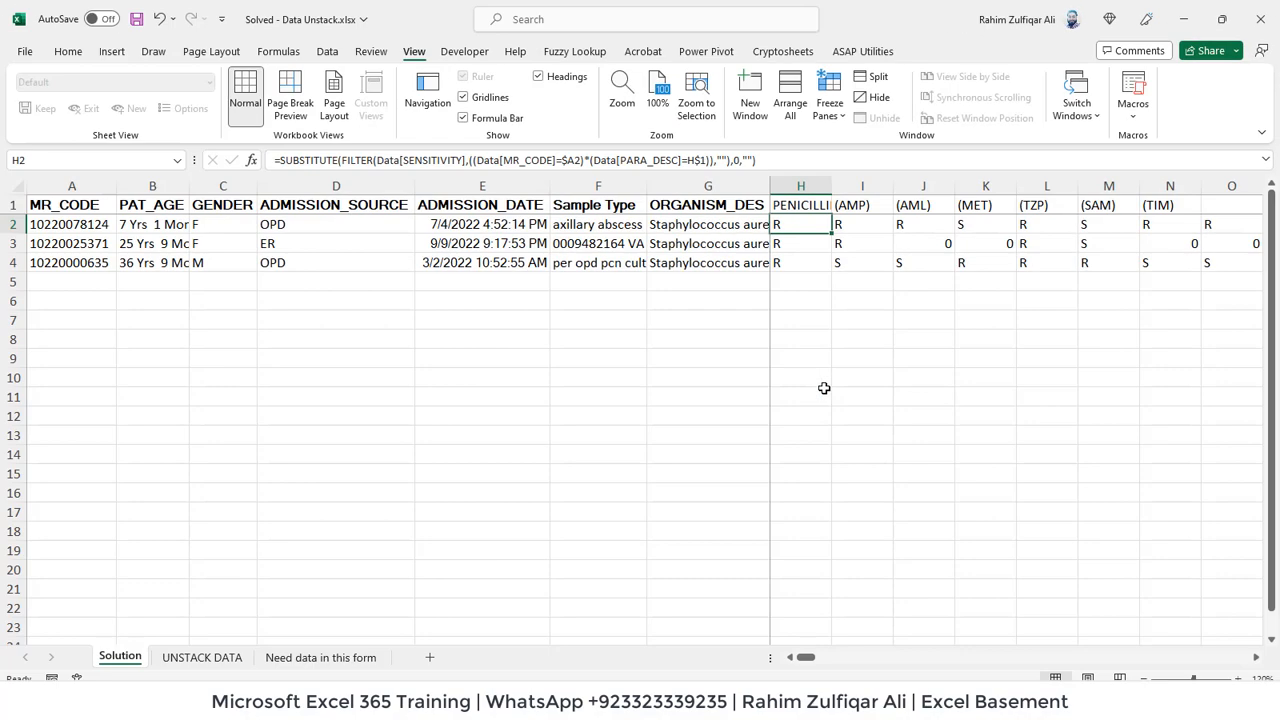
# Fill the SUBSTITUTE formula from H2 down to row 4 and across all antibiotic columns
pyautogui.hotkey('ctrl', 'shift', 'Down')
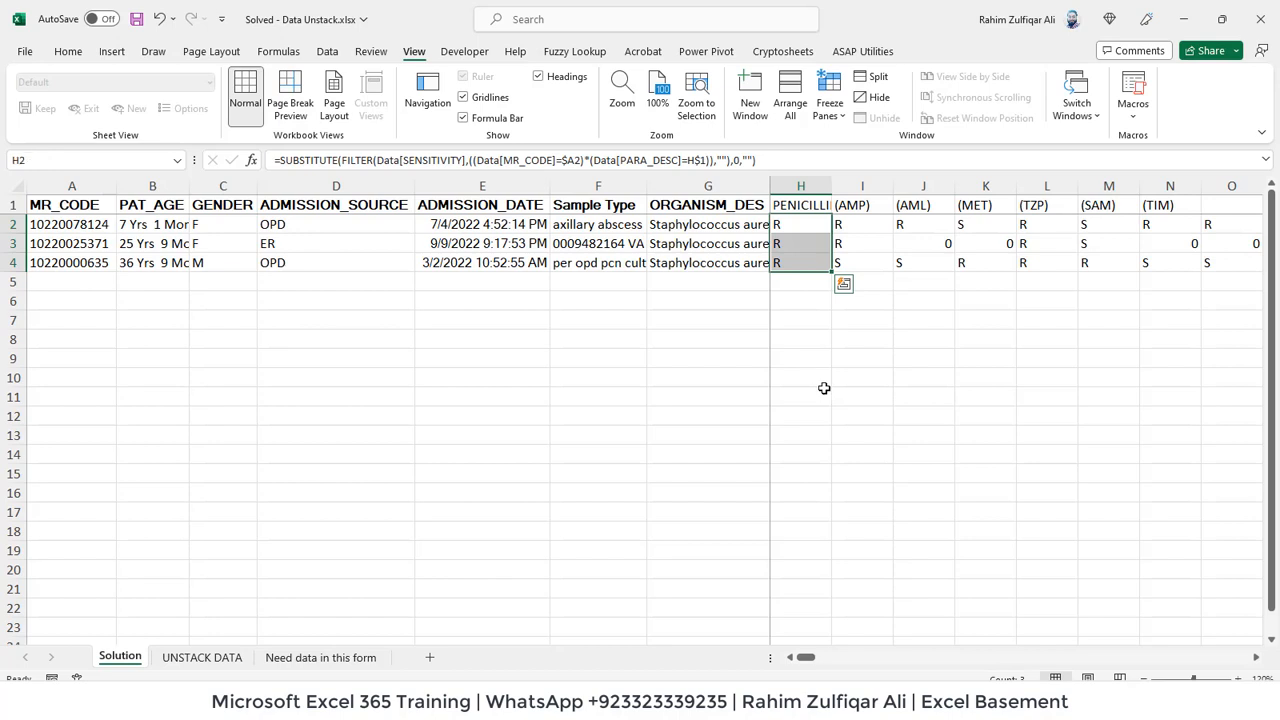
pyautogui.hotkey('ctrl', 'shift', 'Right')
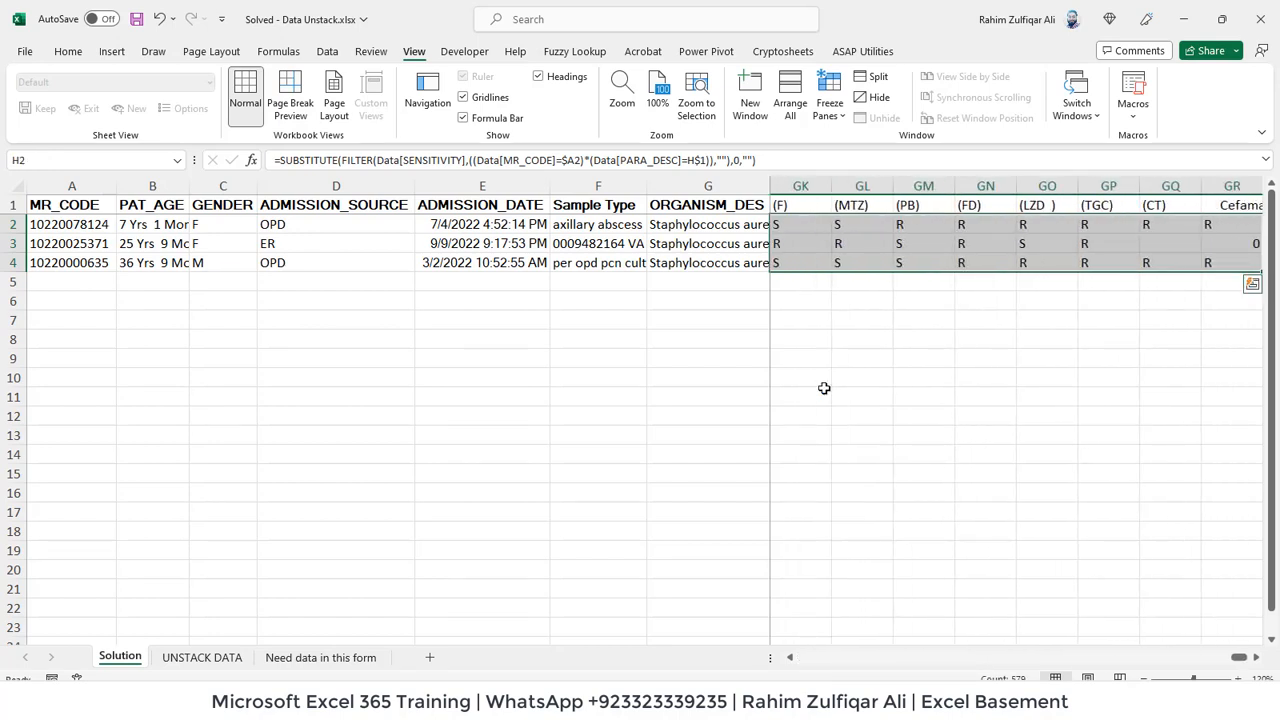
pyautogui.press('Right')
pyautogui.press('Down')
pyautogui.press('Right')
pyautogui.press('Right')
pyautogui.press('Right')
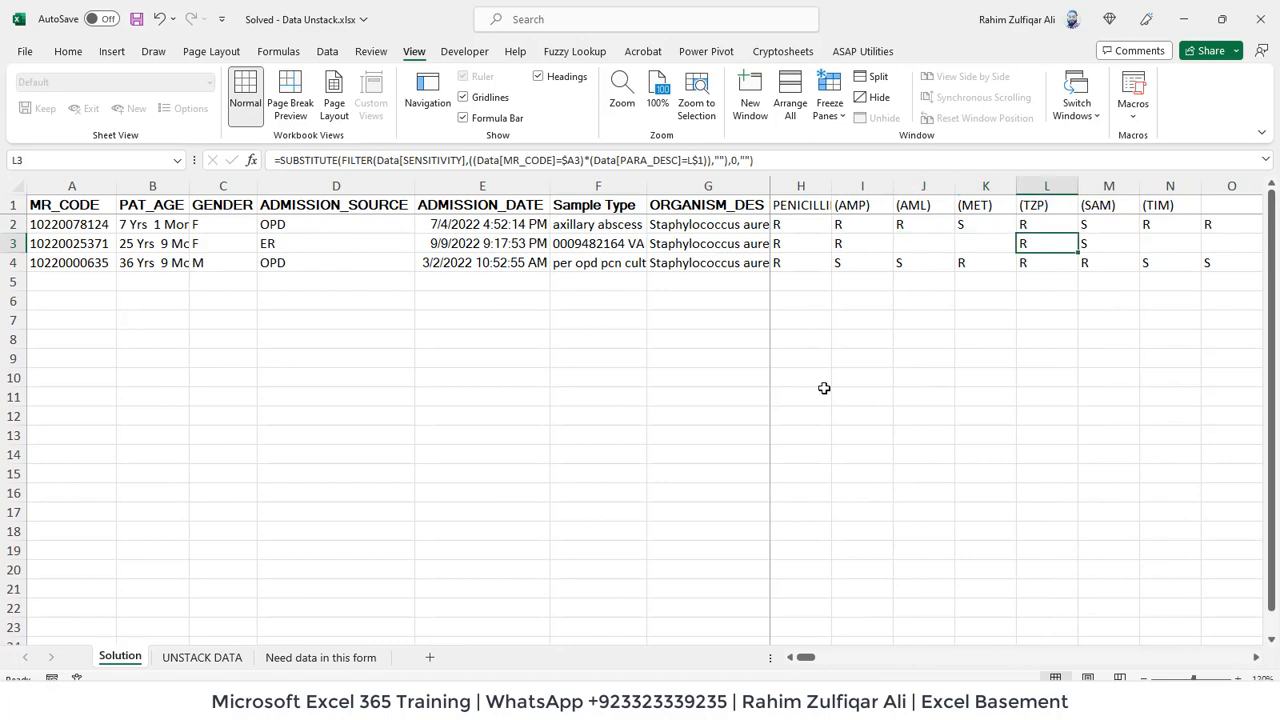
# Check the updated Solution rows from the row 3 sensitivity values back to the patient code in A2
pyautogui.press('Left')
pyautogui.press('Left')
pyautogui.press('Left')
pyautogui.press('Left')
pyautogui.press('Up')
pyautogui.press('Left')
pyautogui.press('Left')
pyautogui.press('Left')
pyautogui.press('Left')
pyautogui.press('Left')
pyautogui.press('Left')
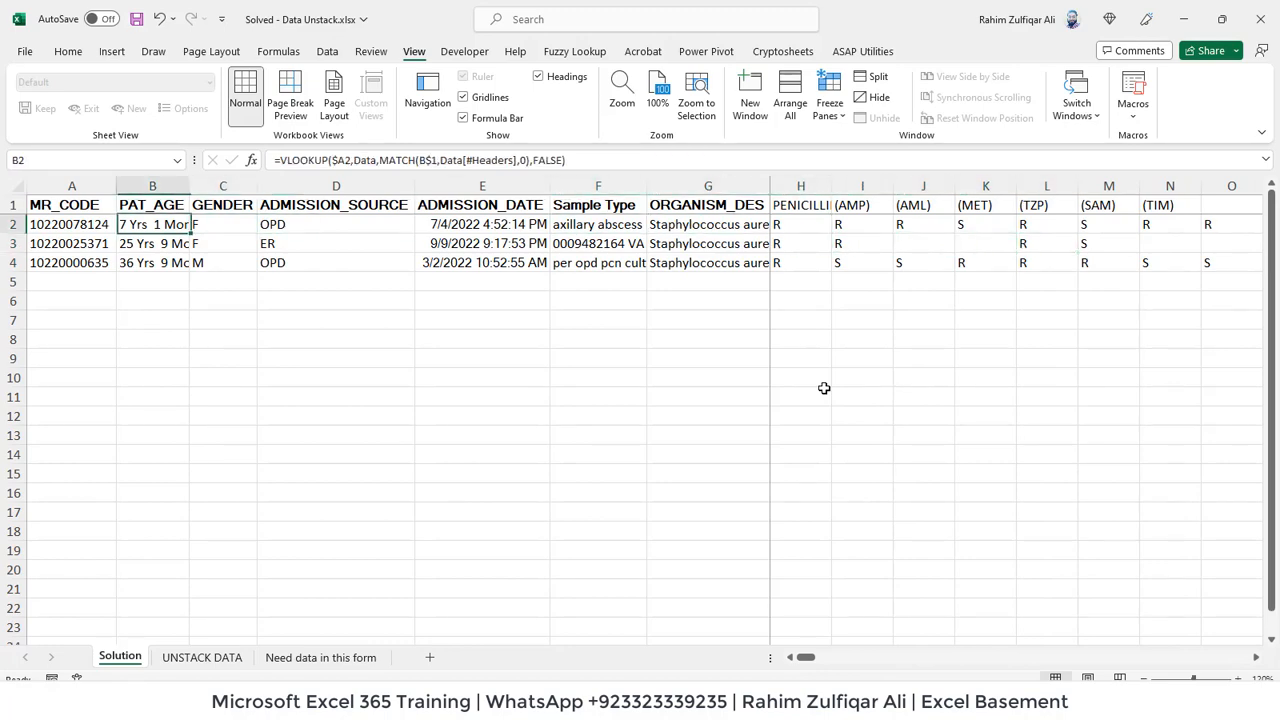
pyautogui.press('Left')
# Examine the stacked source records on the UNSTACK DATA sheet, from MR_CODE across to PARA_DESC and SENSITIVITY
pyautogui.hotkey('ctrl', 'pagedown')
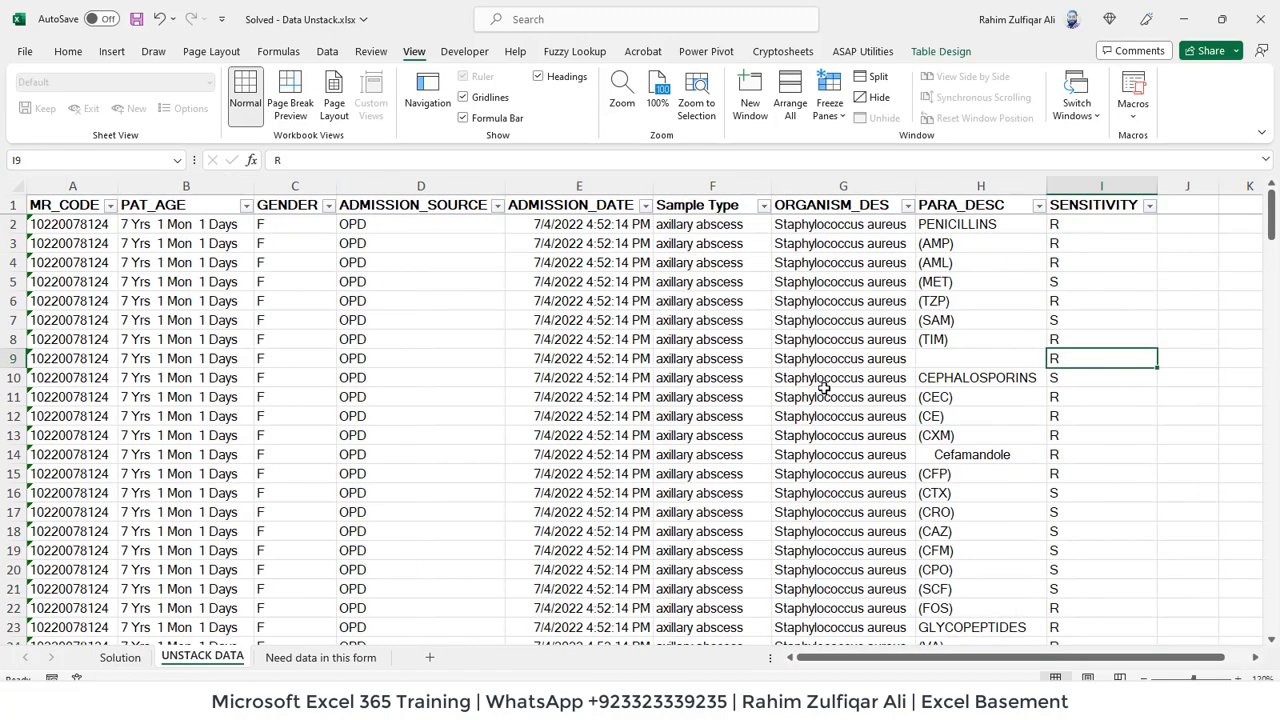
pyautogui.hotkey('ctrl', 'Left')
pyautogui.press('Down')
pyautogui.press('Up')
pyautogui.press('Right')
pyautogui.hotkey('ctrl', 'Right')
pyautogui.press('Down')
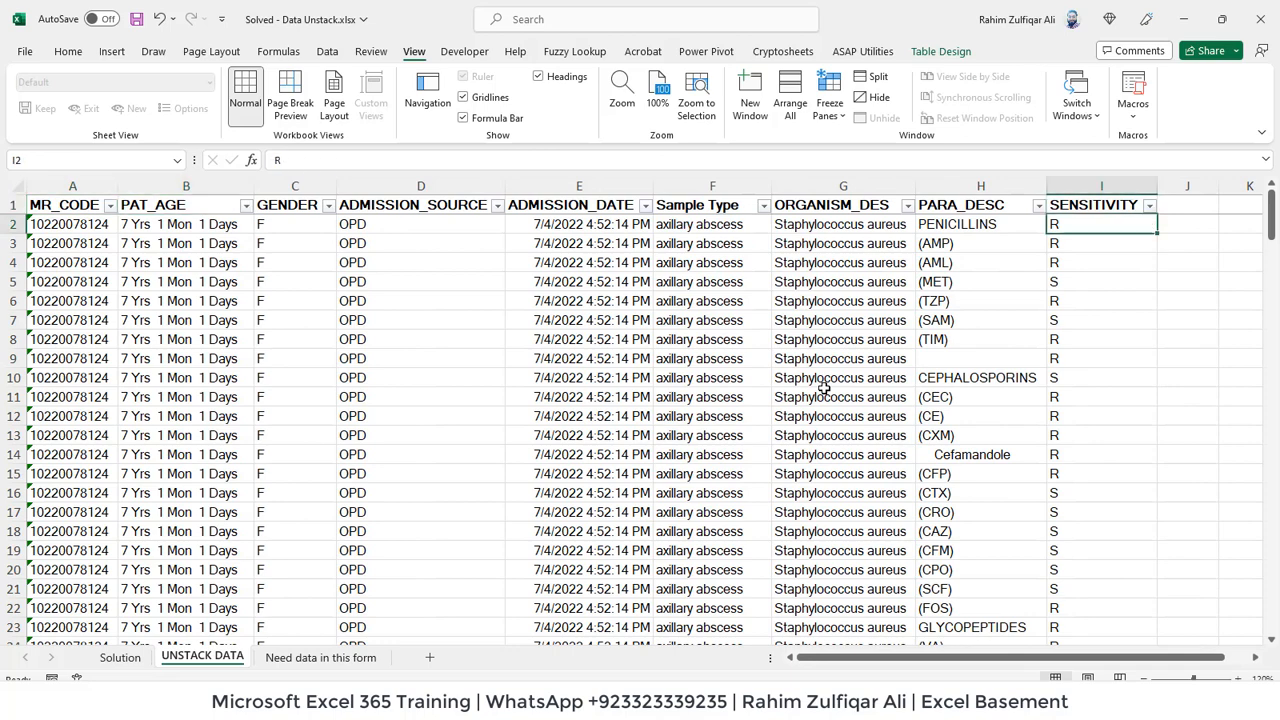
pyautogui.hotkey('ctrl', 'Down')
pyautogui.press('Left')
pyautogui.hotkey('ctrl', 'Up')
pyautogui.press('Left')
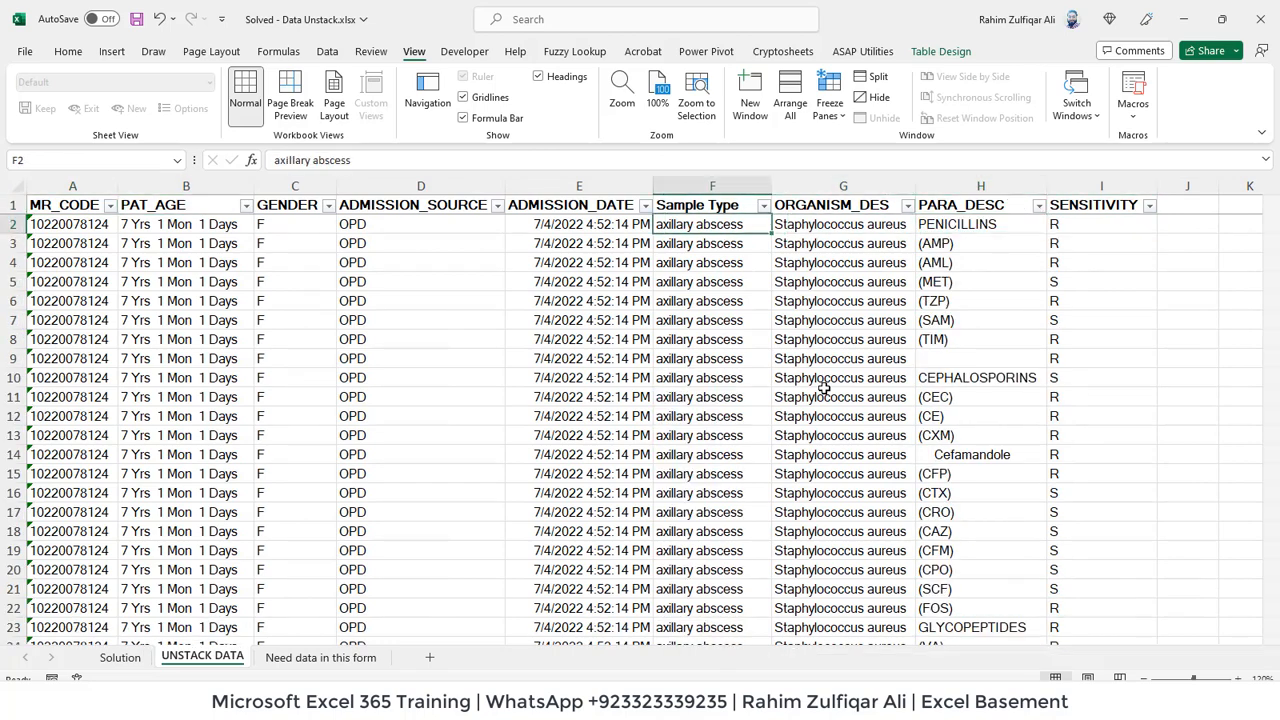
# Review the required layout on the Need data in this form sheet, across the patient details and first antibiotic columns
pyautogui.hotkey('ctrl', 'pagedown')
pyautogui.press('Right')
pyautogui.press('Right')
pyautogui.press('Right')
pyautogui.press('Right')
pyautogui.press('Right')
pyautogui.press('Right')
pyautogui.press('Right')
pyautogui.press('Right')
pyautogui.press('Down')
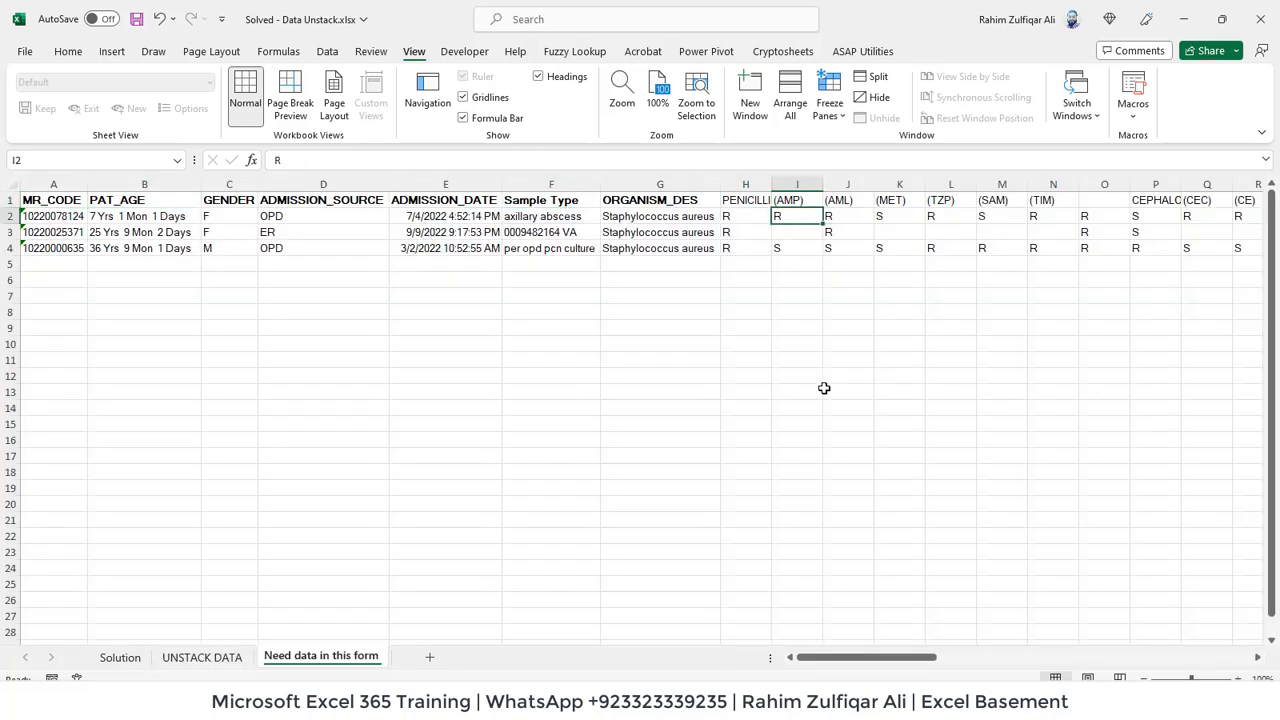
# Return to the Solution sheet and inspect the UNIQUE formula in A2 and the VLOOKUP formula in B2
pyautogui.hotkey('ctrl', 'pageup')
pyautogui.press('Right')
pyautogui.press('Right')
pyautogui.press('Right')
pyautogui.press('Right')
pyautogui.press('Right')
pyautogui.press('Right')
pyautogui.press('Right')
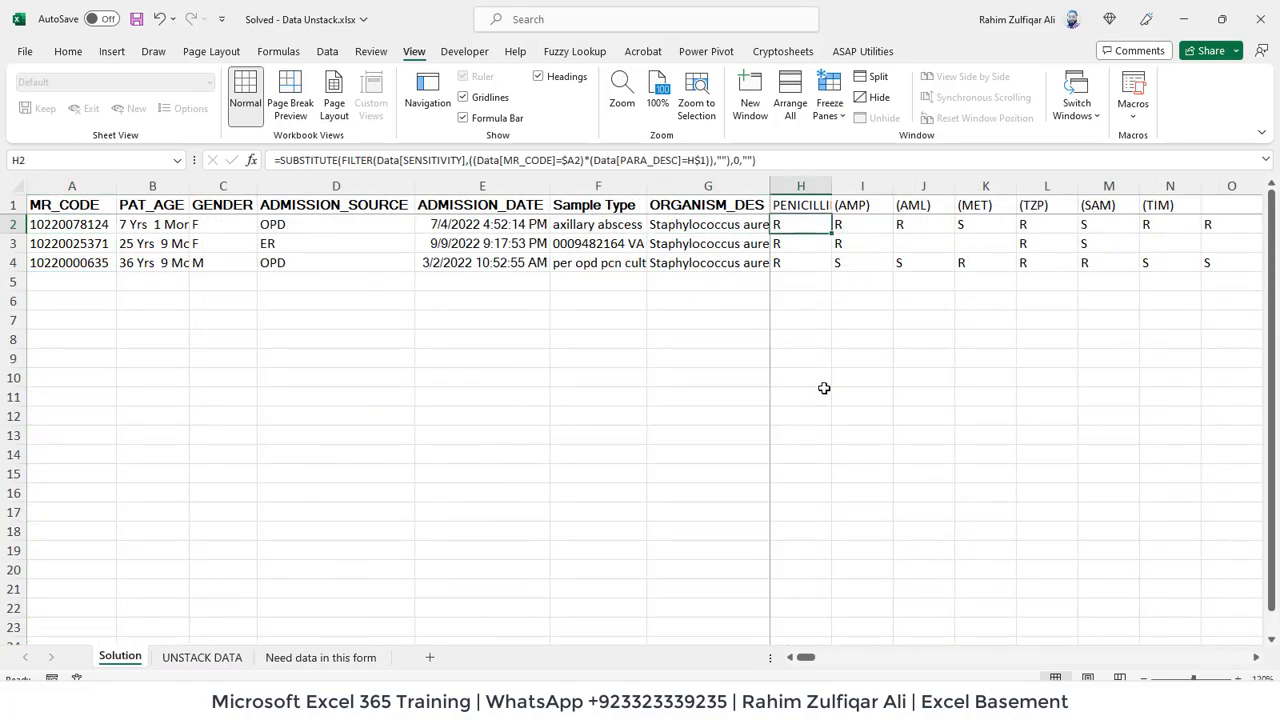
pyautogui.press('Left')
pyautogui.press('Right')
pyautogui.press('Left')
pyautogui.press('Left')
pyautogui.press('Left')
pyautogui.press('Left')
pyautogui.press('Left')
pyautogui.press('Left')
pyautogui.press('Left')
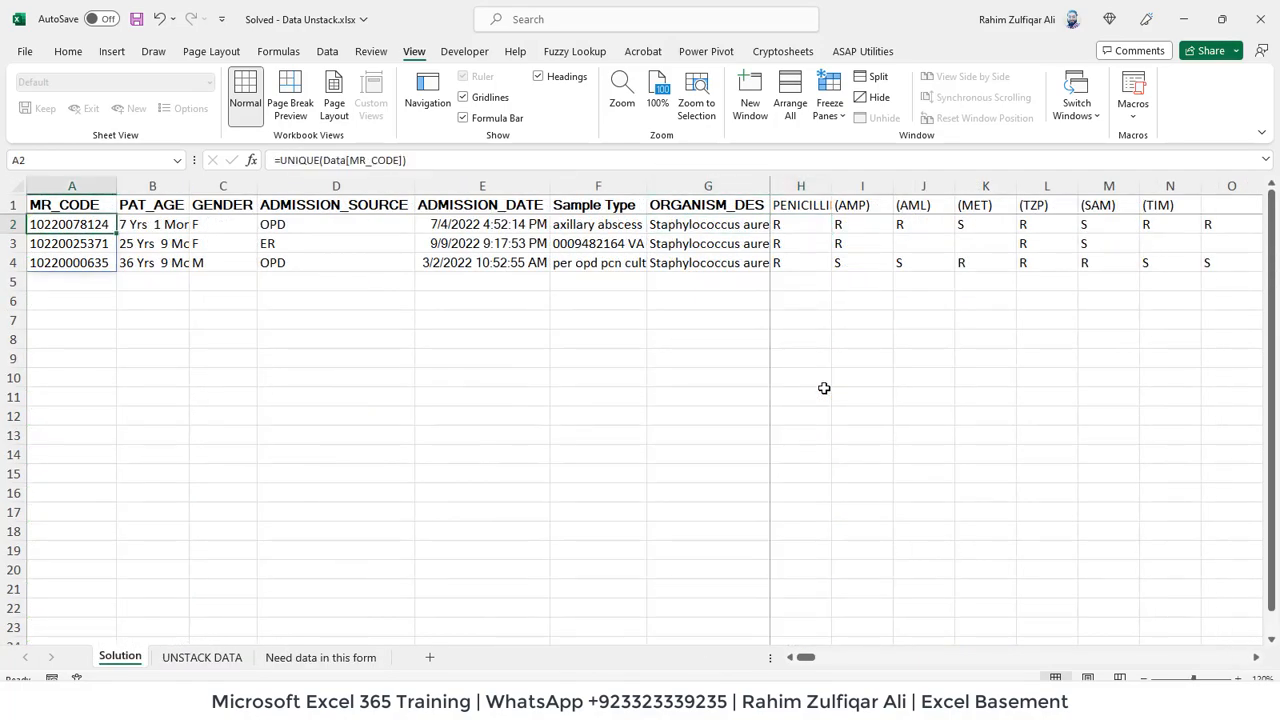
pyautogui.press('F2')
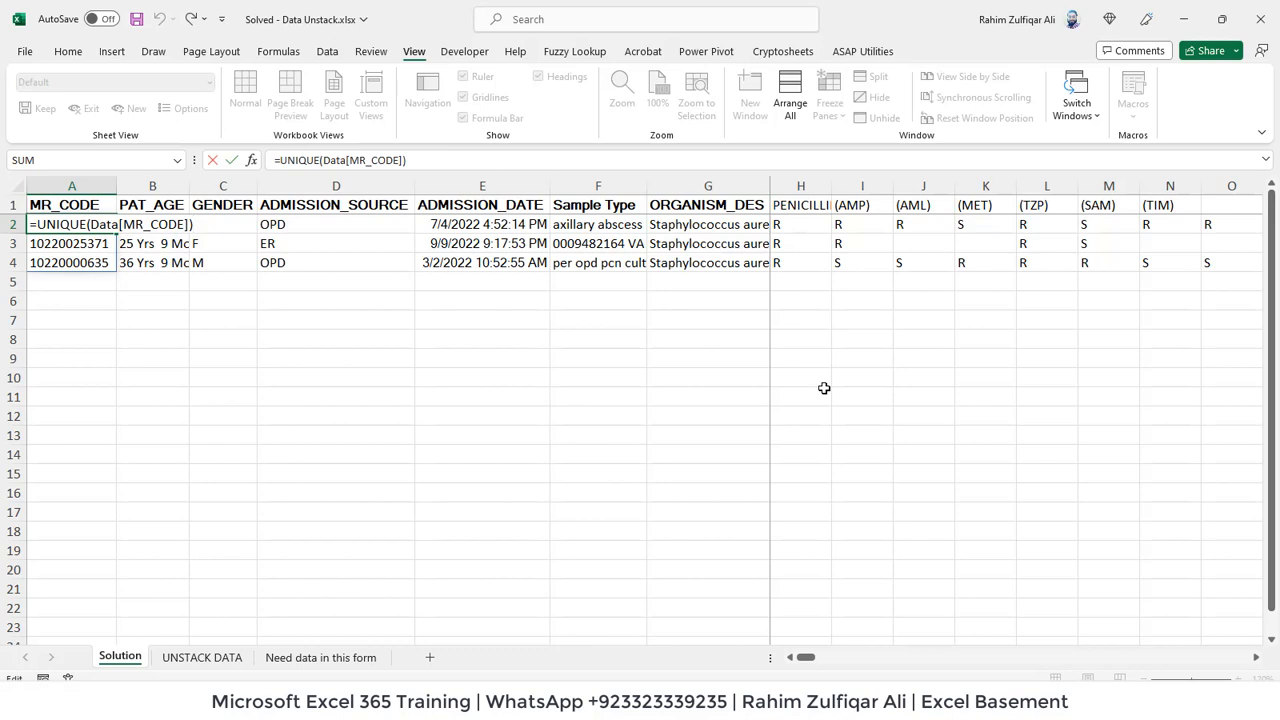
pyautogui.press('Escape')
pyautogui.press('Right')
pyautogui.press('F2')
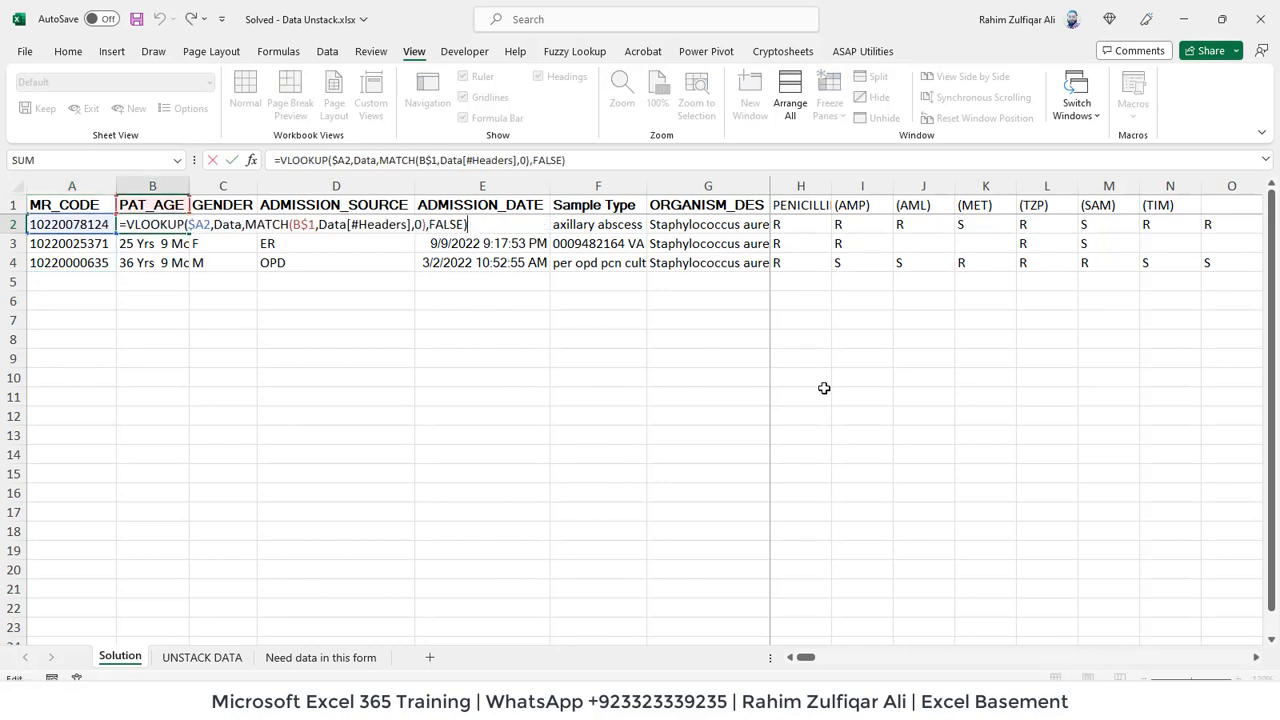
pyautogui.press('Escape')
# Inspect the UNIQUE/TOROW header formula in H1 and the SUBSTITUTE/FILTER formula in H2, leaving both unedited
pyautogui.press('Right')
pyautogui.press('Right')
pyautogui.press('Right')
pyautogui.press('Right')
pyautogui.press('Right')
pyautogui.press('Right')
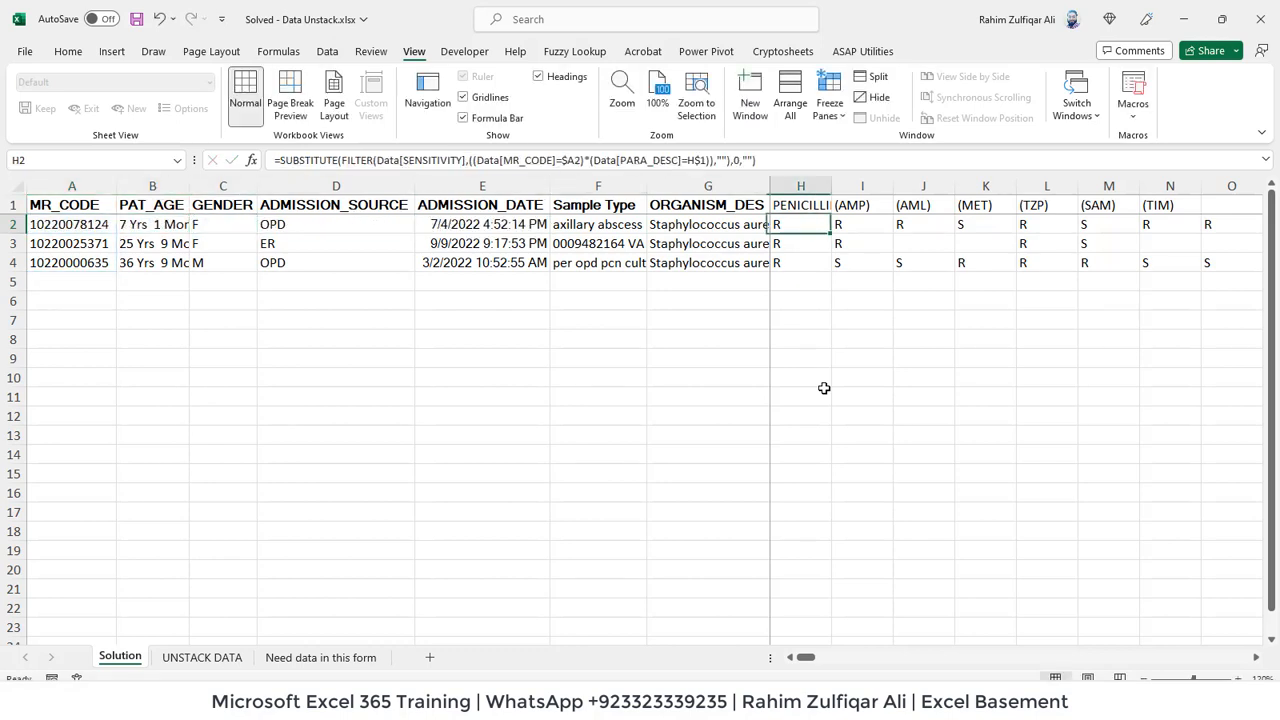
pyautogui.press('Left')
pyautogui.press('Up')
pyautogui.press('Right')
pyautogui.press('F2')
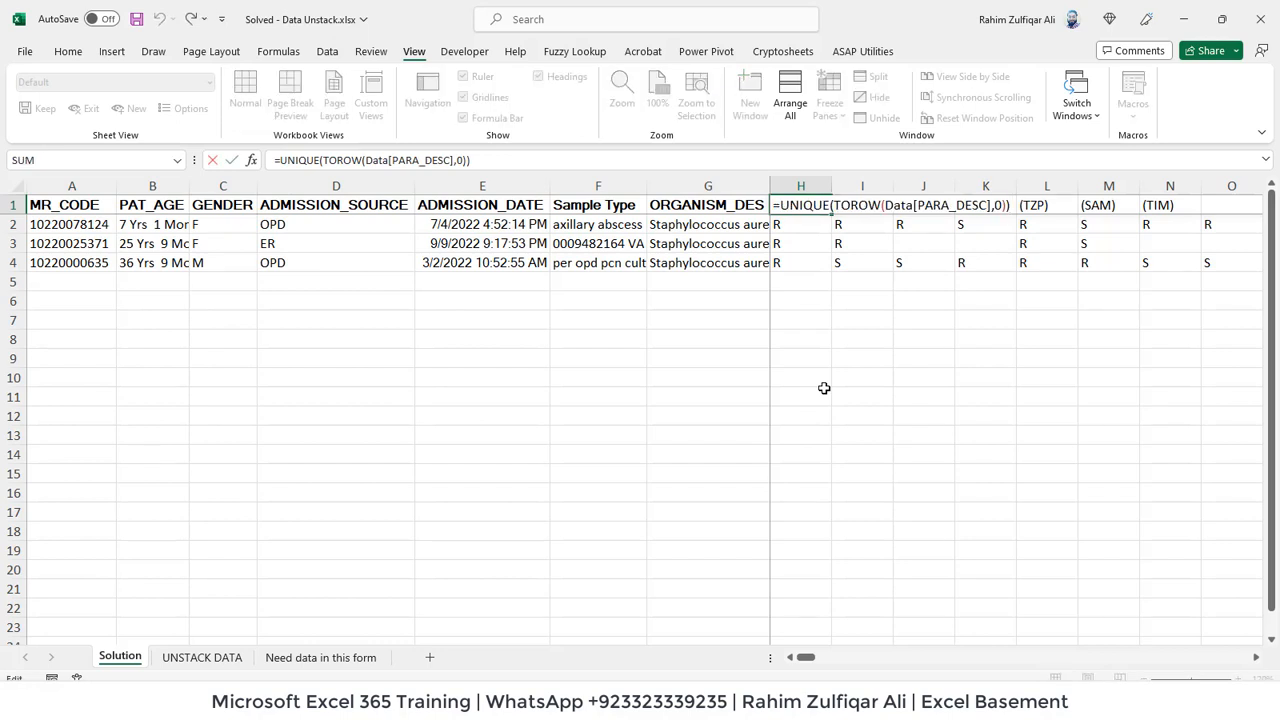
pyautogui.press('Escape')
pyautogui.press('Down')
pyautogui.press('F2')
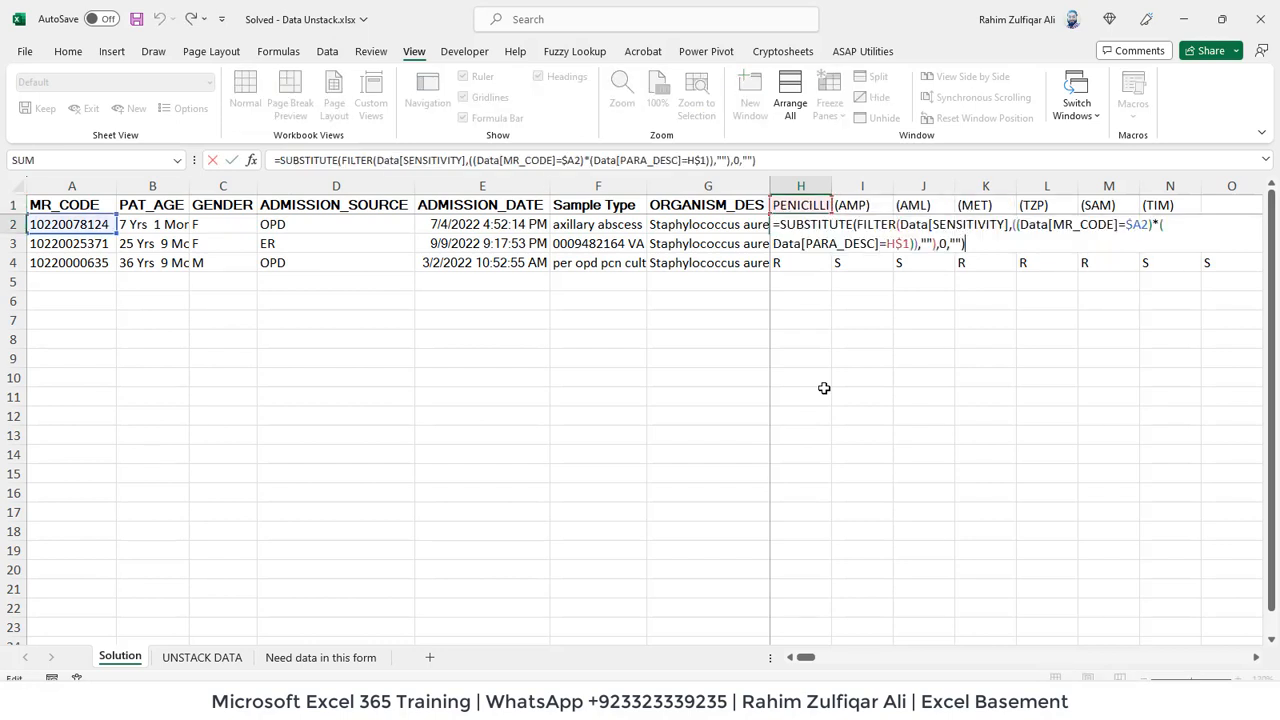
pyautogui.press('Escape')
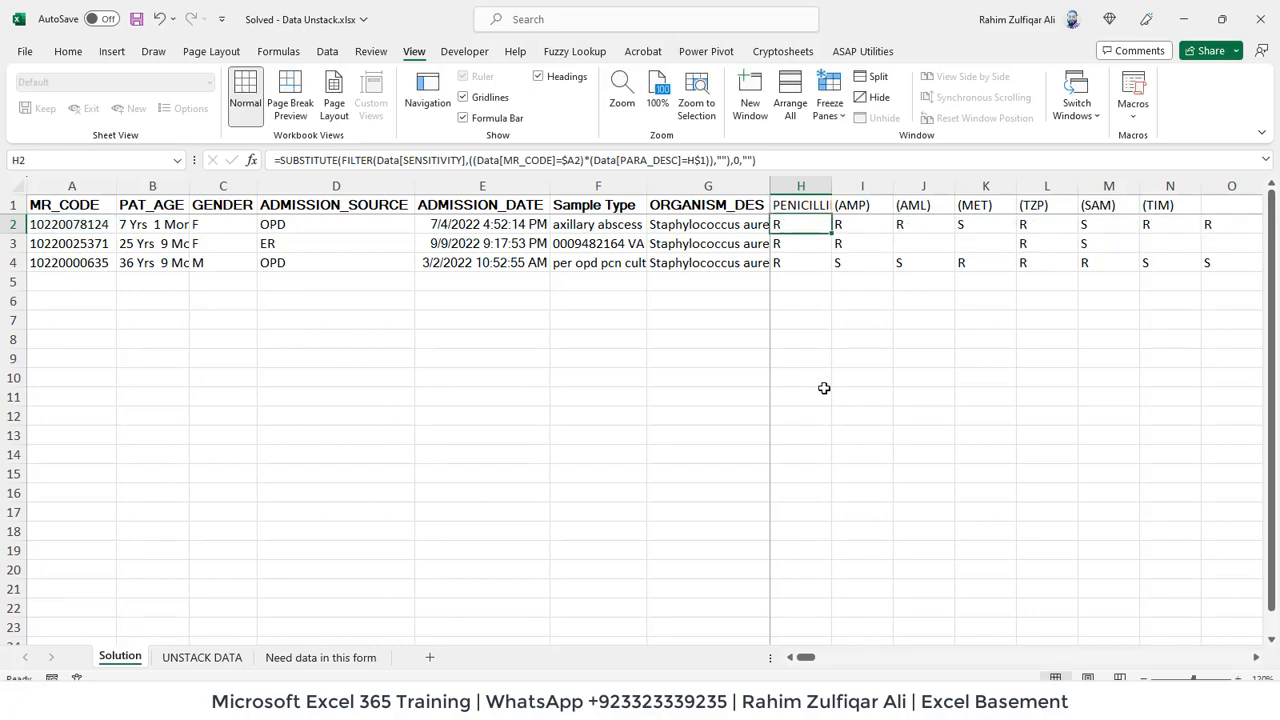